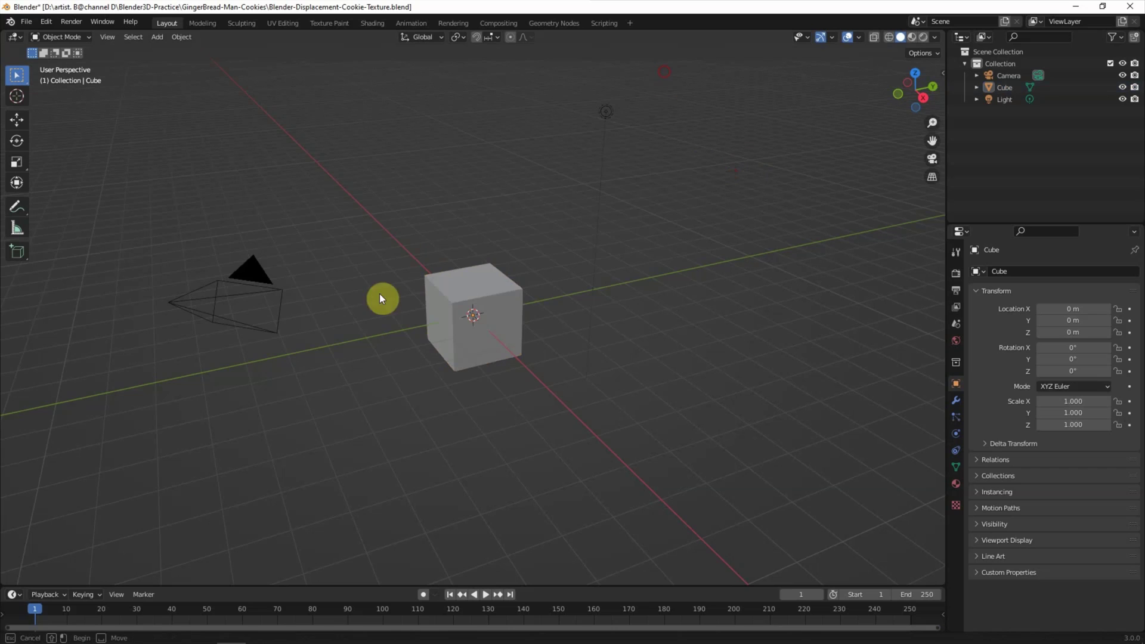
- Box-select the three default objects and delete them, leaving an empty scene
left_click_drag(666, 70, 127, 467)
key("Delete")
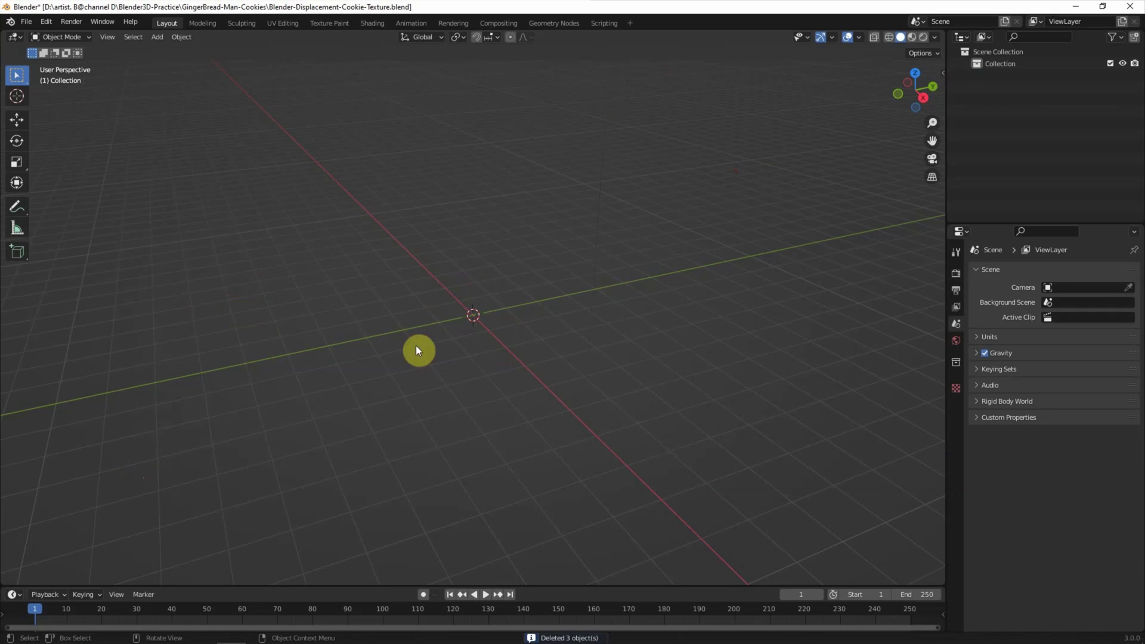
- Add a UV sphere at the origin and rename it 'Cooike'
left_click(157, 38)
mouse_move(174, 50)
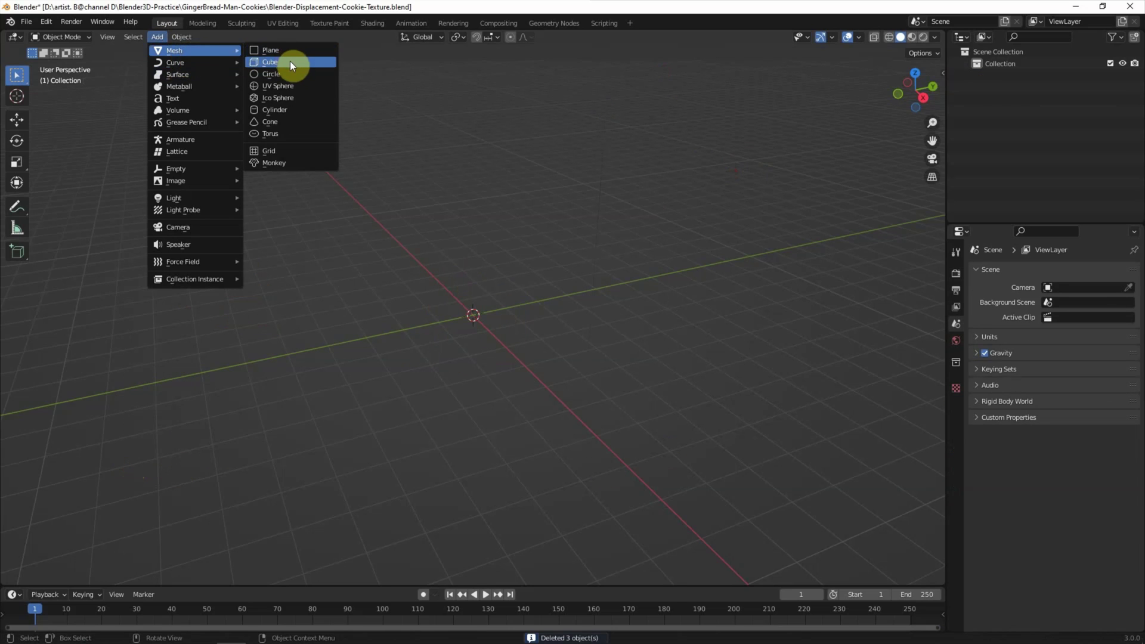
left_click(299, 88)
double_click(1014, 76)
type("Cooike")
key("Return")
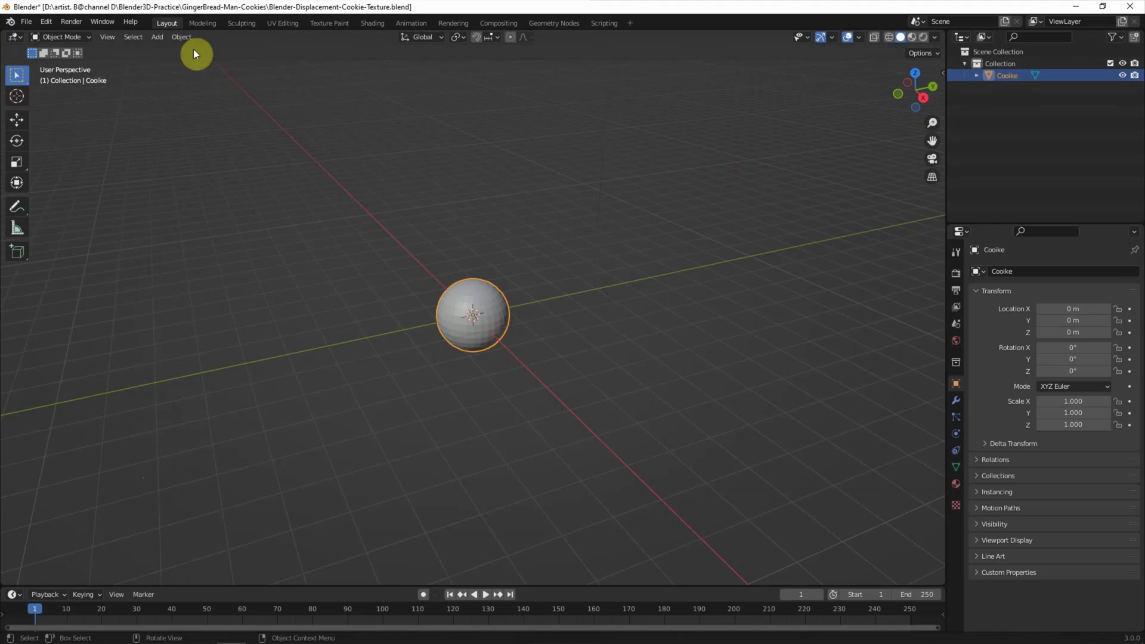
- Apply smooth shading to the Cooike sphere
left_click(182, 37)
key("ctrl+2")
left_click(960, 36)
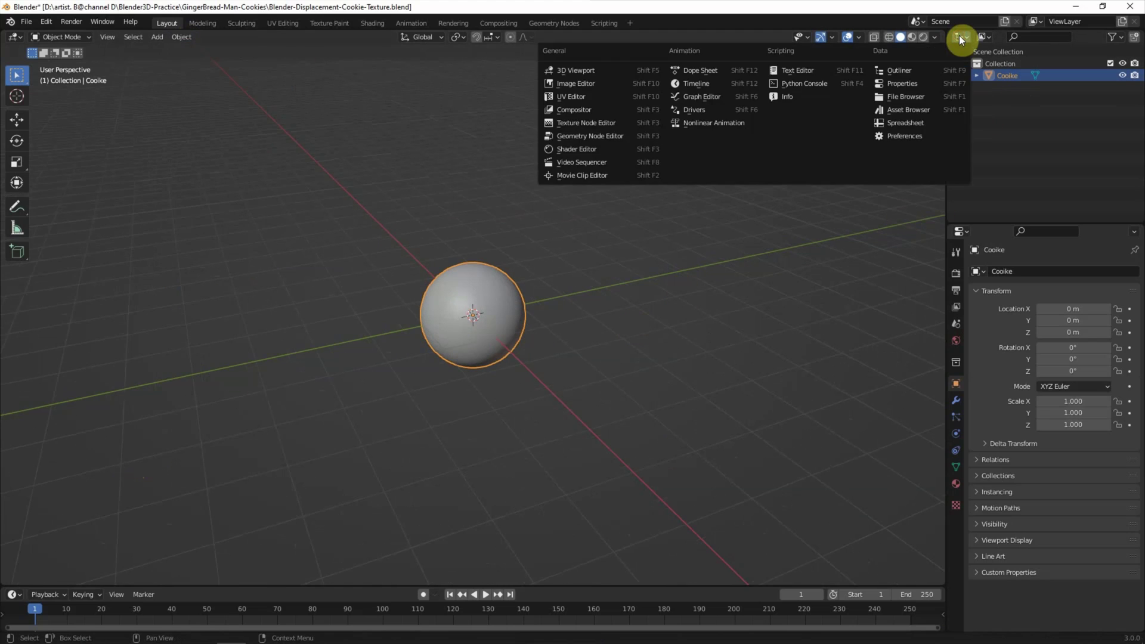
- Turn the Outliner area into an enlarged second 3D Viewport with collapsed header menus
left_click(615, 69)
right_click(1068, 37)
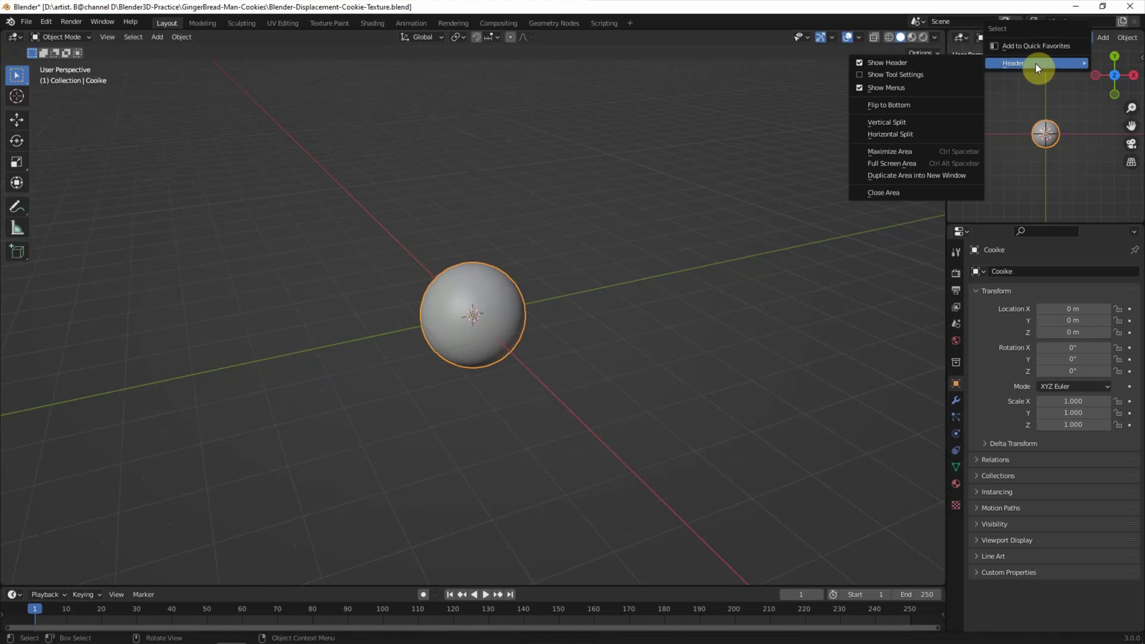
left_click(922, 89)
left_click_drag(946, 112, 766, 190)
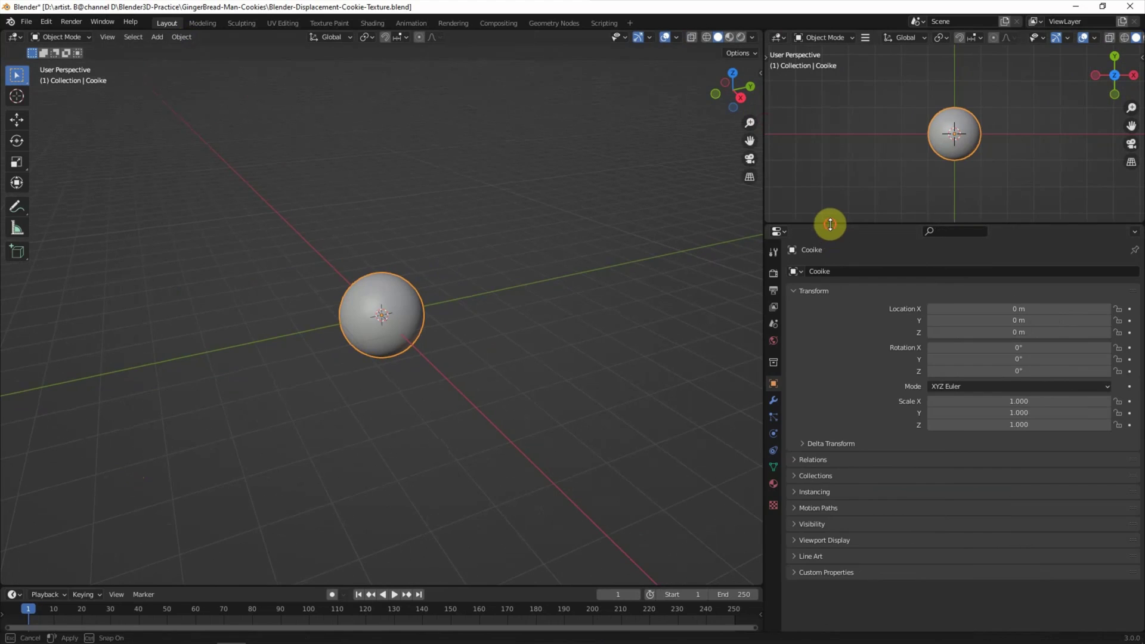
left_click_drag(831, 224, 833, 289)
mouse_move(895, 238)
middle_mouse_down()
mouse_move(968, 193)
mouse_move(940, 183)
middle_mouse_up()
scroll(936, 183, "up", 2)
scroll(948, 185, "up", 2)
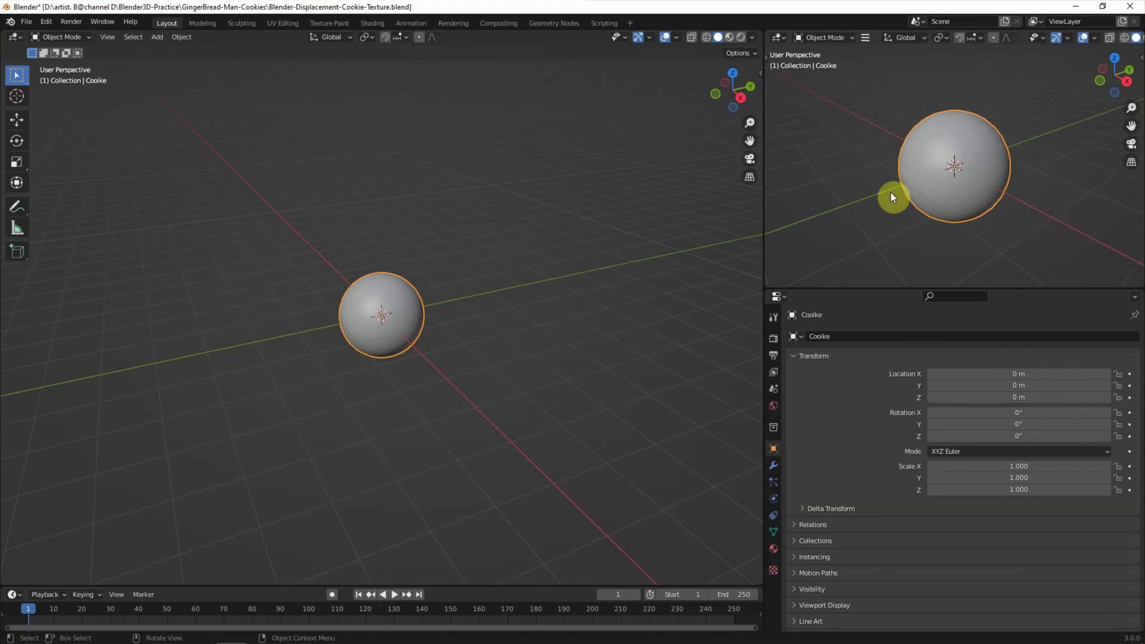
- Switch the render engine to Cycles and show Rendered shading in the widened right view
left_click(773, 339)
left_click(957, 337)
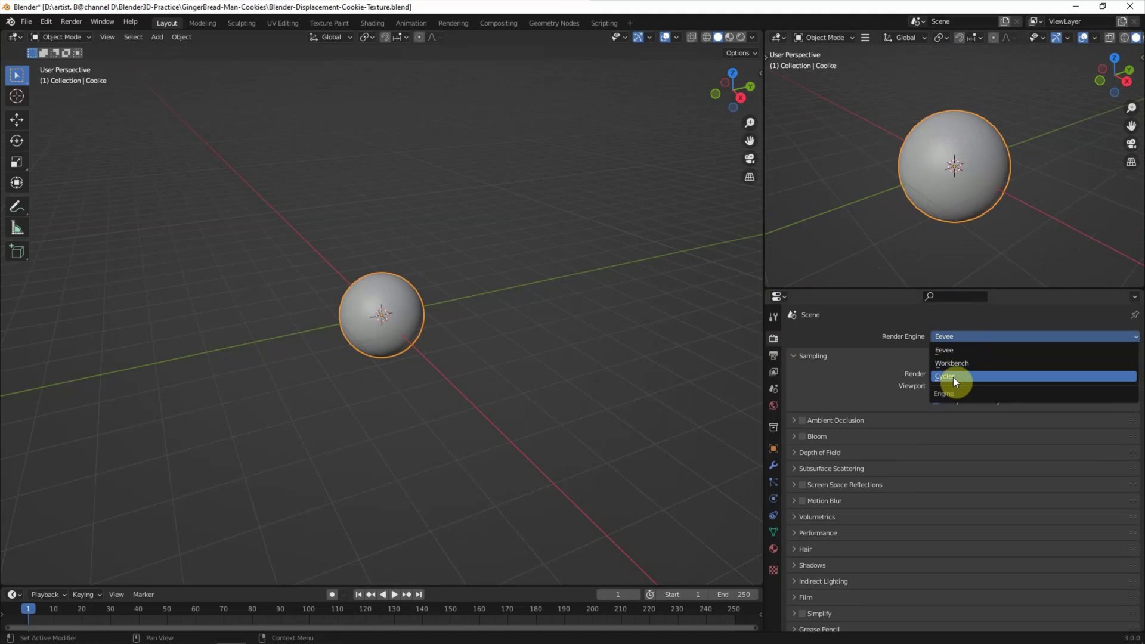
left_click(953, 377)
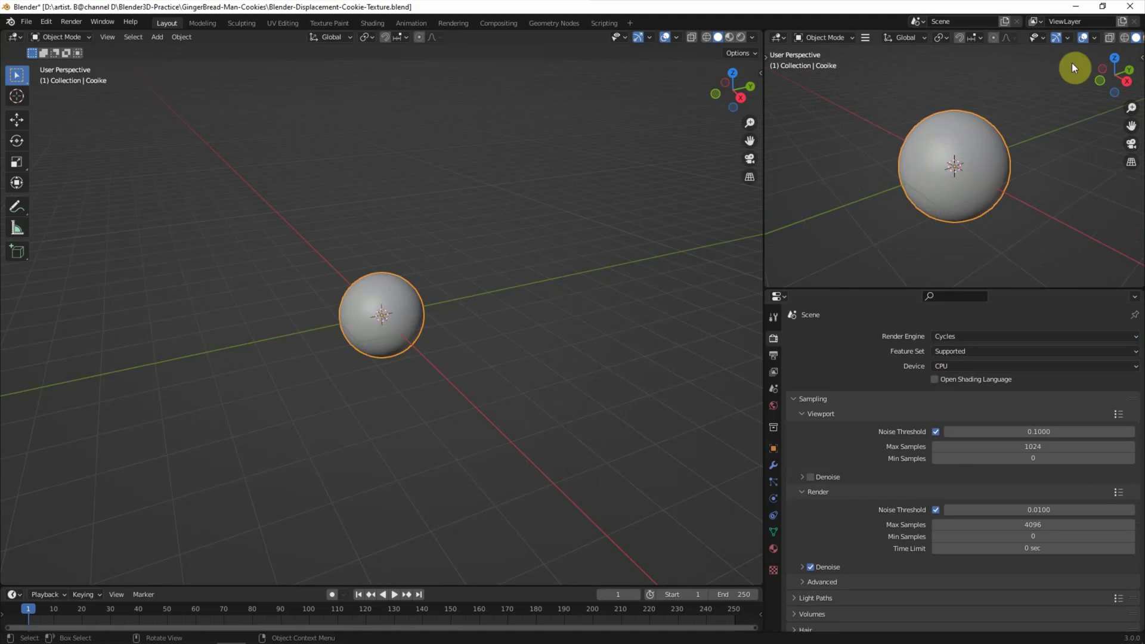
left_click_drag(764, 129, 731, 127)
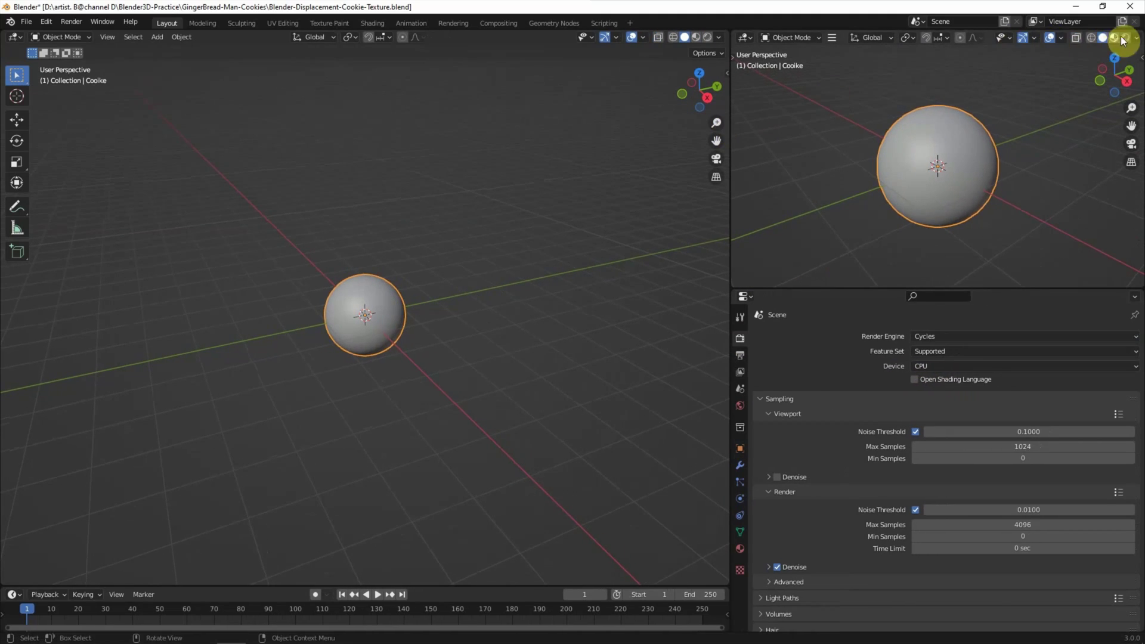
left_click(1125, 37)
left_click_drag(733, 123, 712, 116)
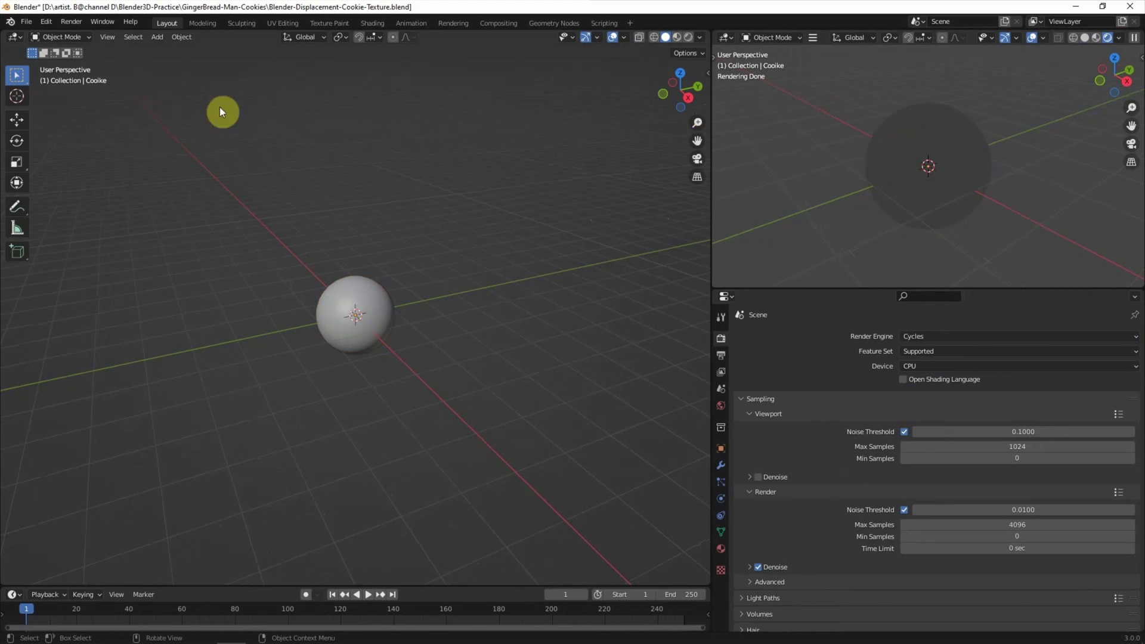
left_click(157, 37)
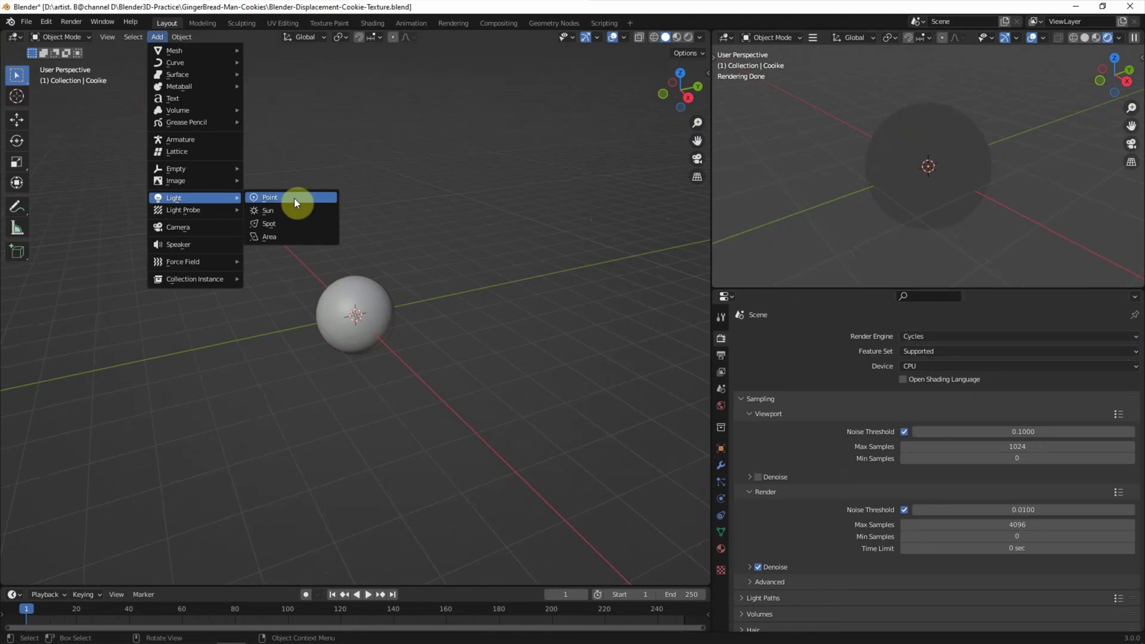
- Add an enlarged area light with 200 W power
left_click(294, 239)
key("s")
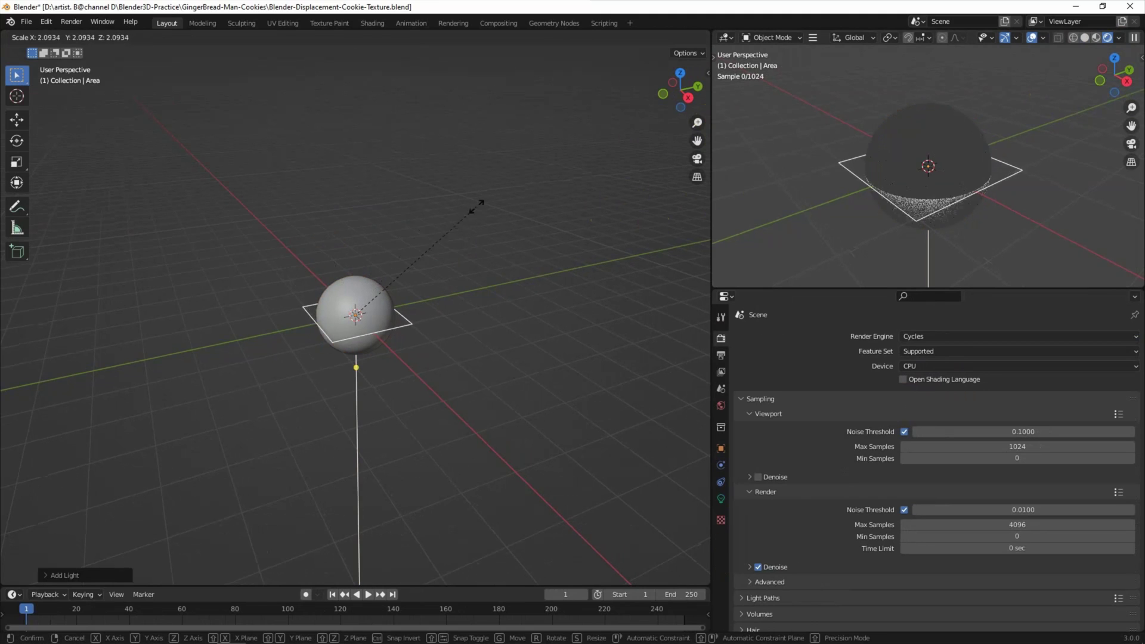
left_click(626, 451)
left_click(721, 498)
left_click(957, 418)
type("1")
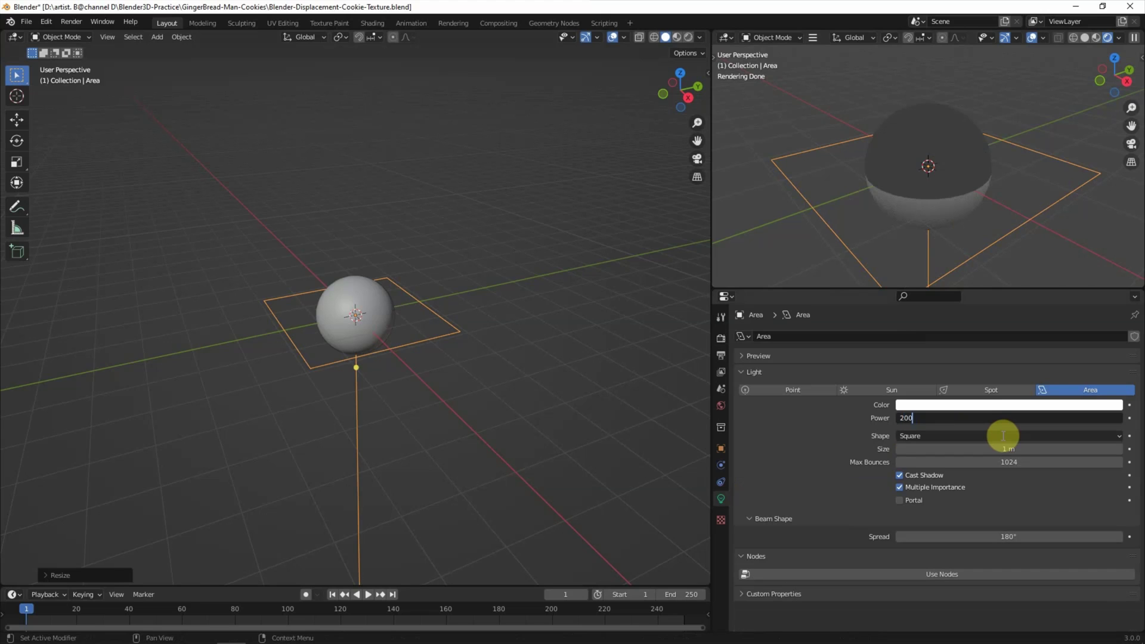
key("Return")
- Raise the light in side view, shift it off-centre in top view, then deselect it
left_click(688, 97)
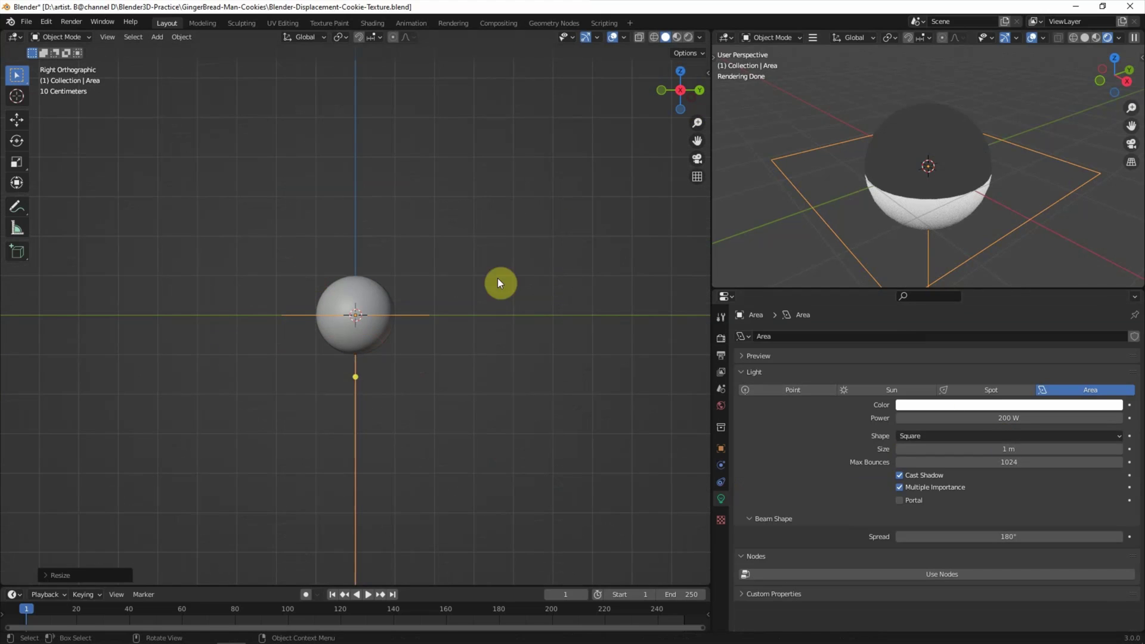
key("g")
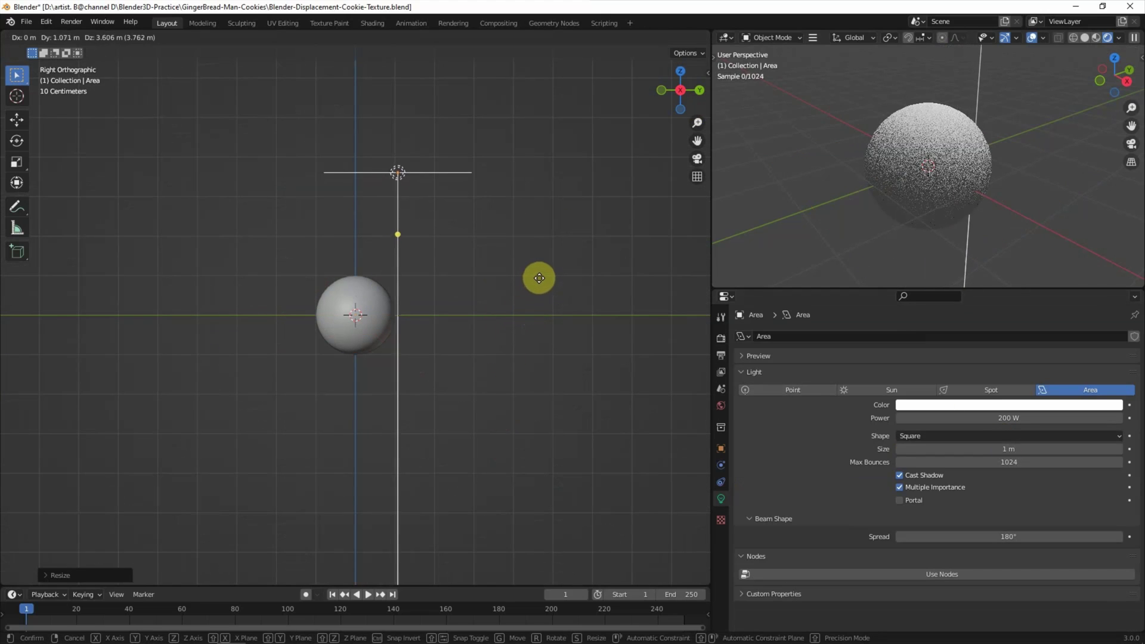
left_click(539, 278)
left_click(680, 72)
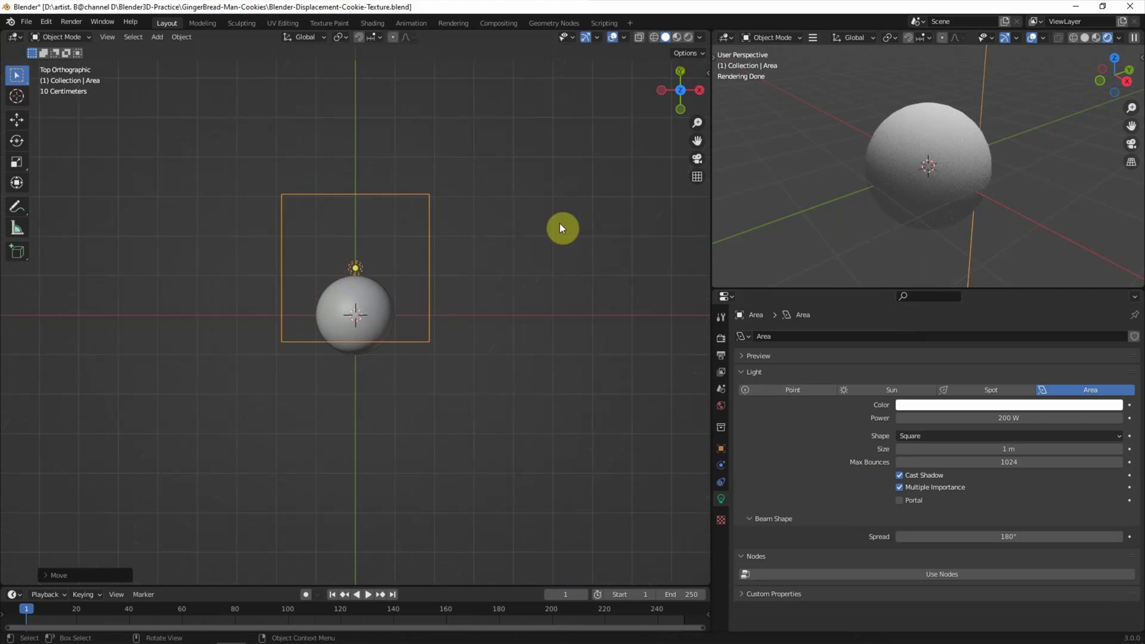
key("g")
left_click(582, 277)
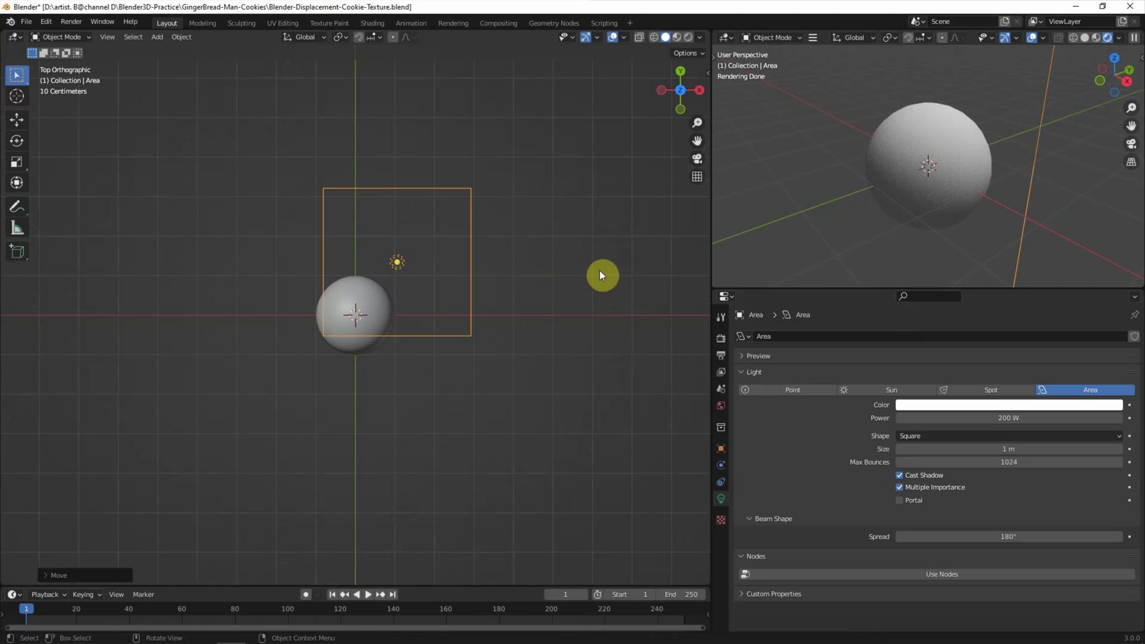
left_click(600, 267)
left_click(23, 37)
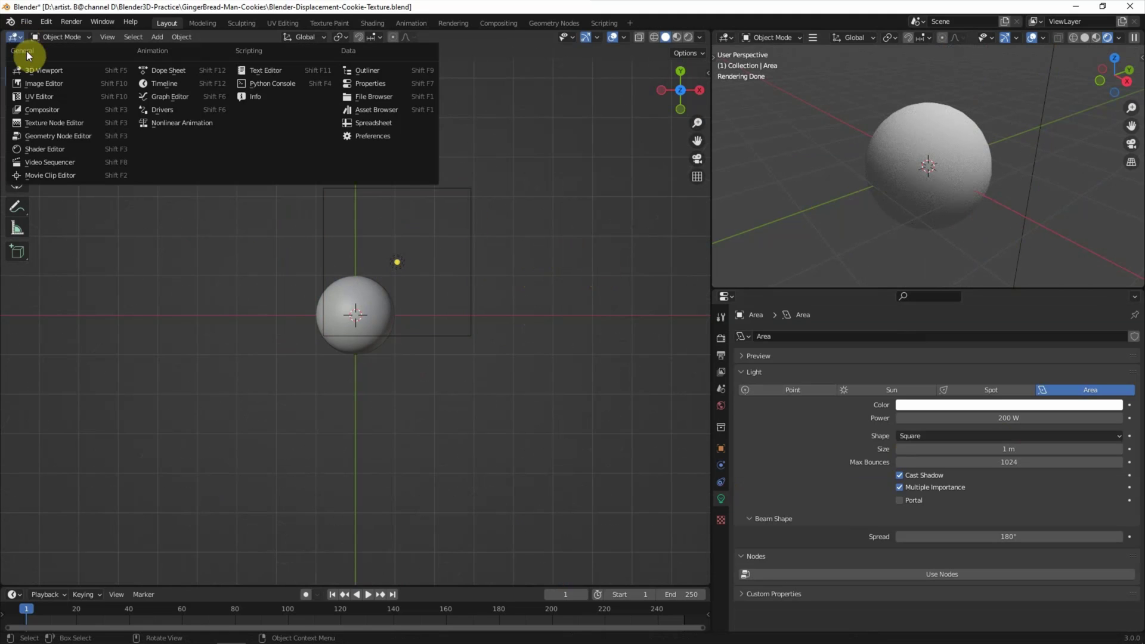
- In a Shader Editor, give the sphere a new material named 'Cookie-Texture'
left_click(36, 135)
left_click(900, 159)
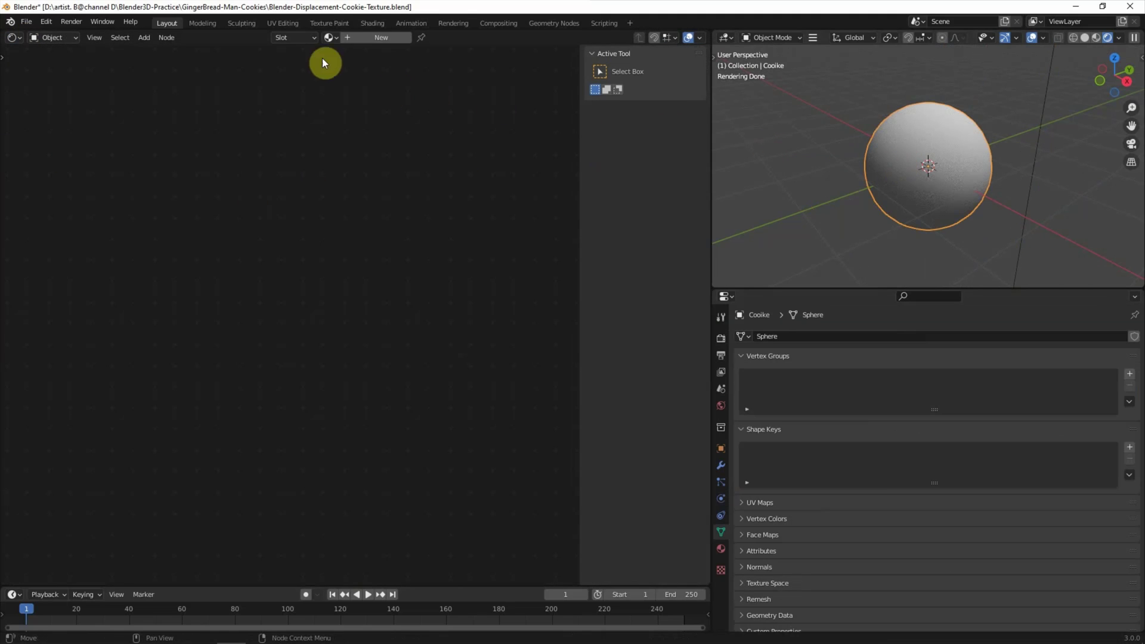
left_click(363, 37)
double_click(361, 37)
type("Cookie-Texture")
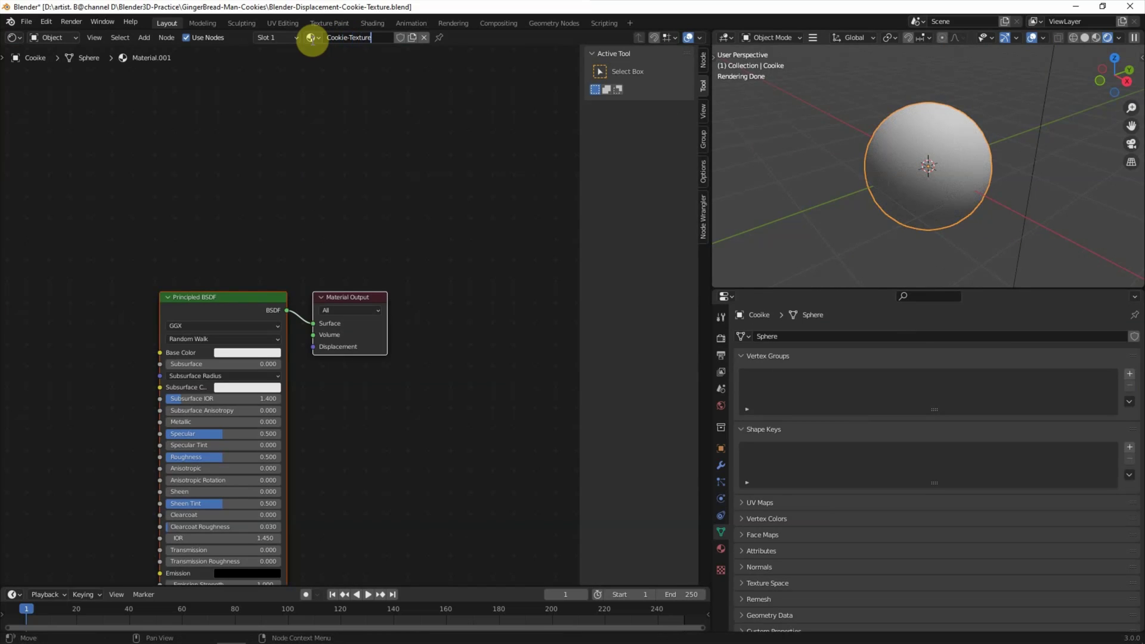
key("Return")
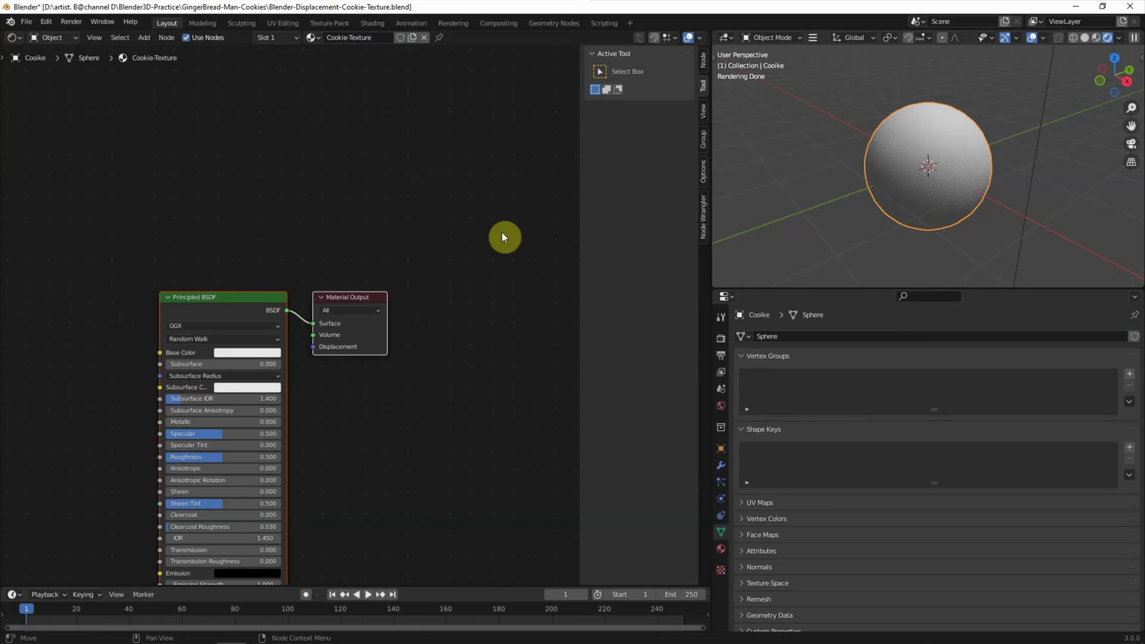
- Switch the material's displacement method from bump only to true displacement
left_click(703, 173)
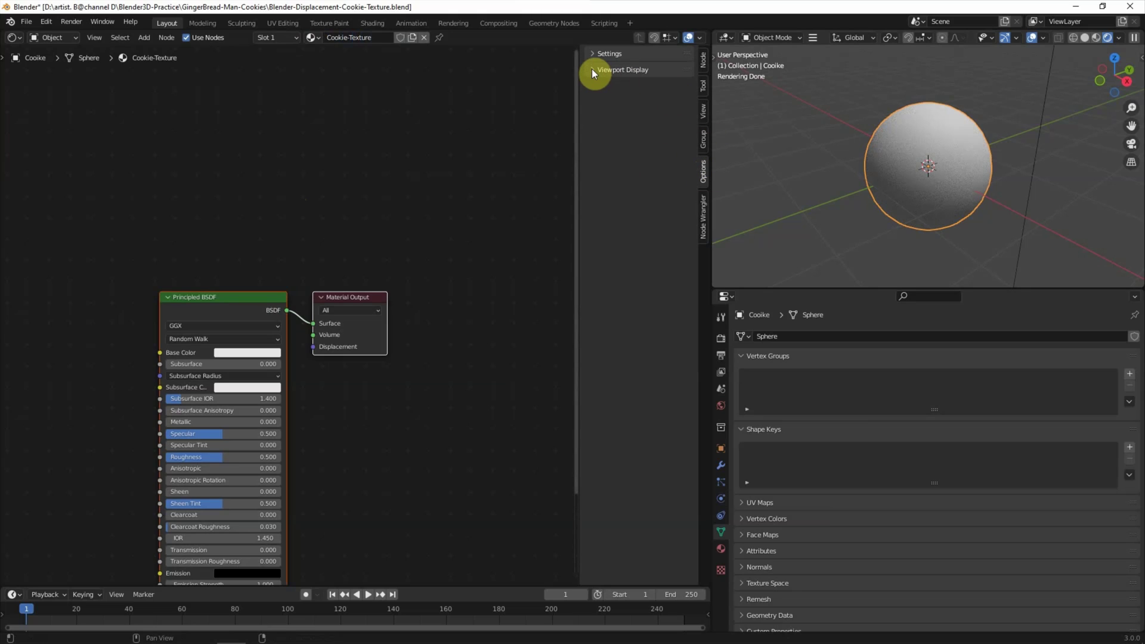
left_click(592, 70)
left_click(588, 53)
left_click(661, 135)
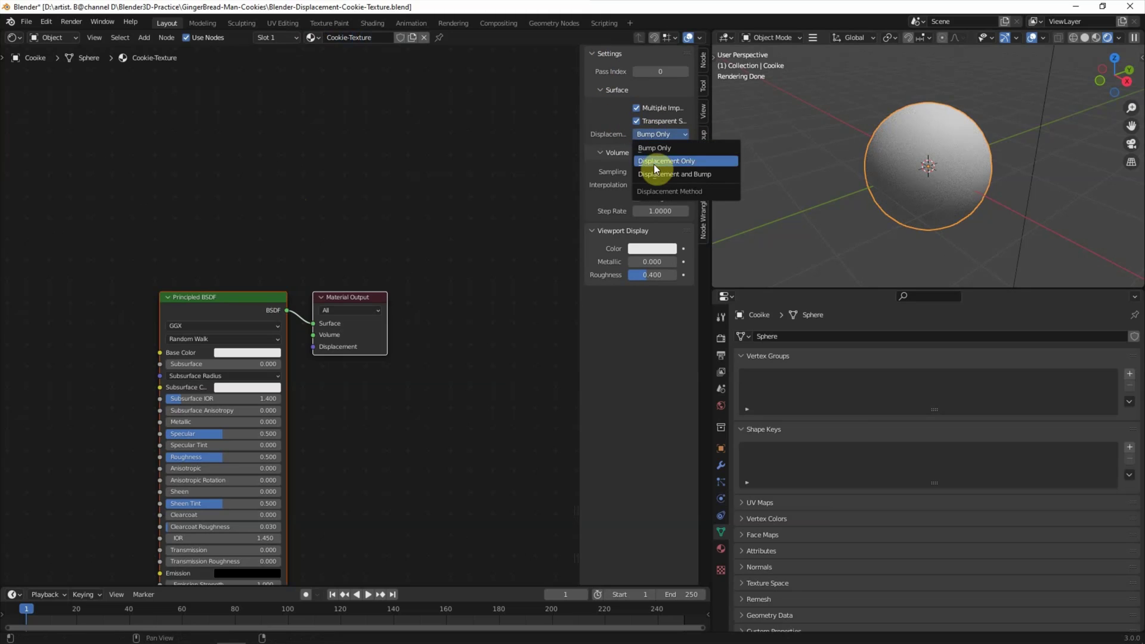
left_click(720, 177)
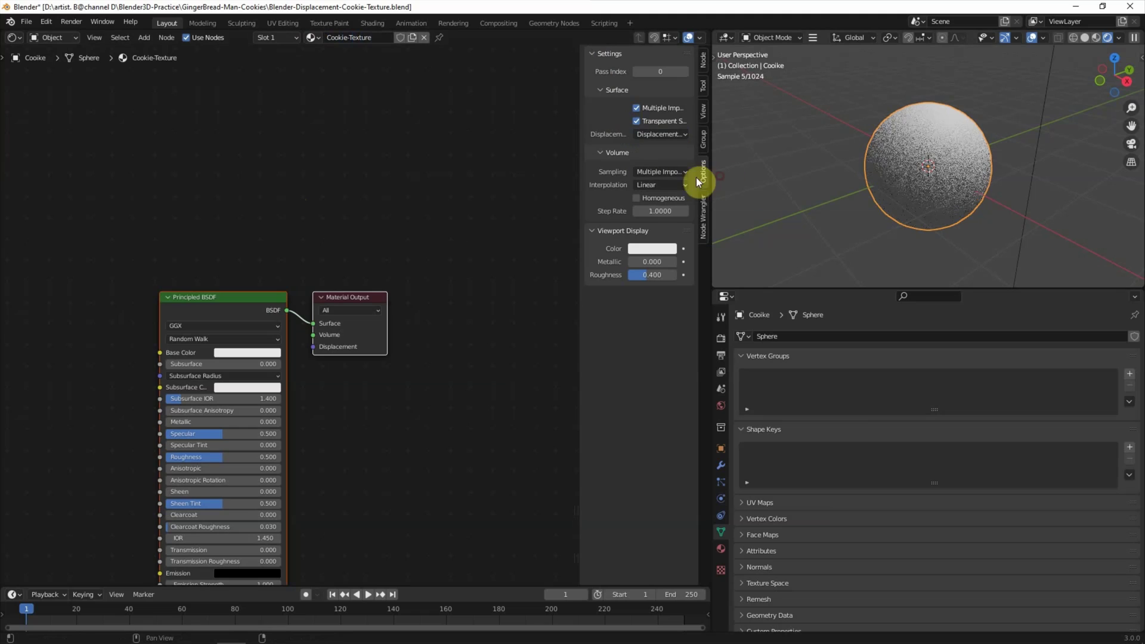
key("Home")
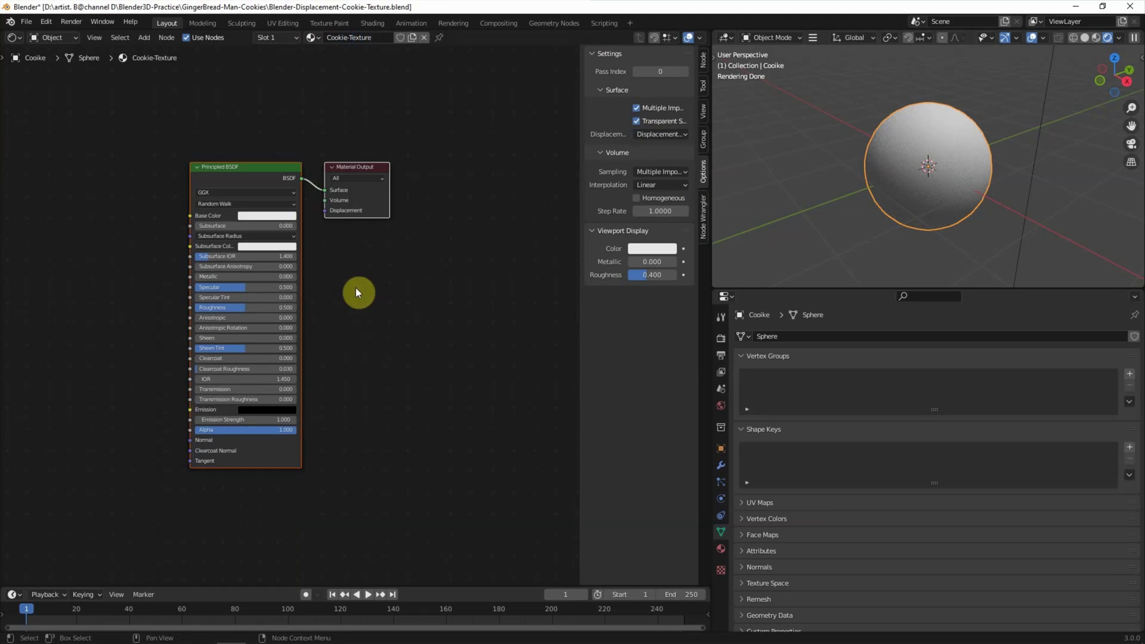
left_click(263, 190)
- Set the Principled BSDF base colour to a rich orange and centre the node tree
left_click(264, 263)
left_click_drag(260, 264, 261, 267)
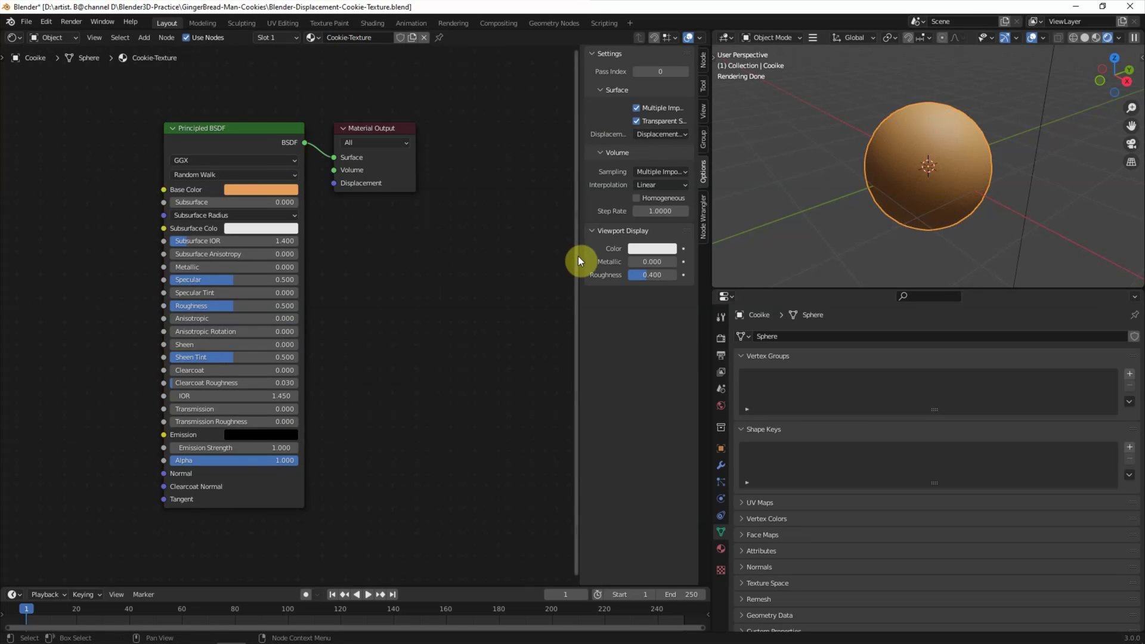
left_click_drag(578, 256, 716, 278)
mouse_move(461, 263)
middle_mouse_down()
mouse_move(627, 250)
mouse_move(621, 222)
middle_mouse_up()
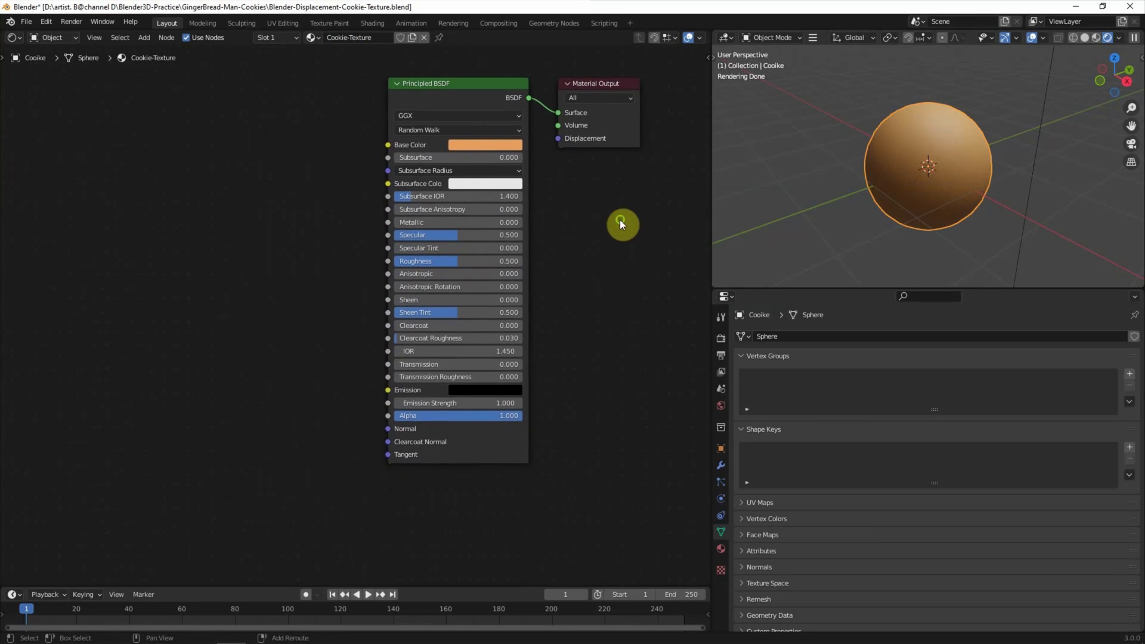
- Raise Roughness to 0.523, move Material Output well below, and widen the node editor
left_click_drag(455, 264, 461, 263)
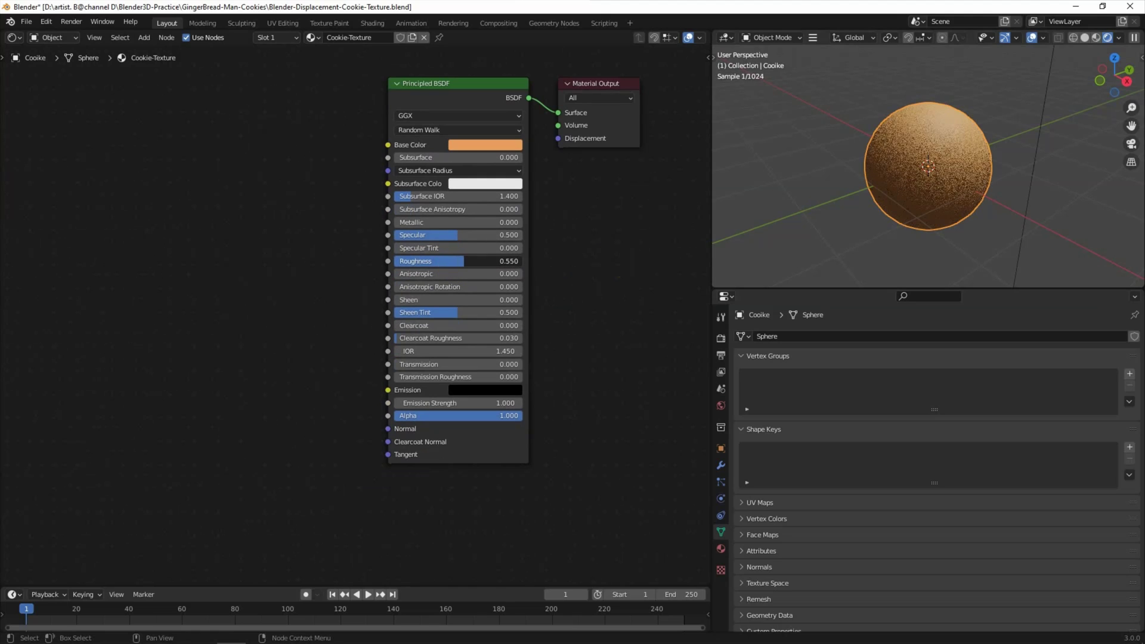
left_click_drag(598, 90, 632, 378)
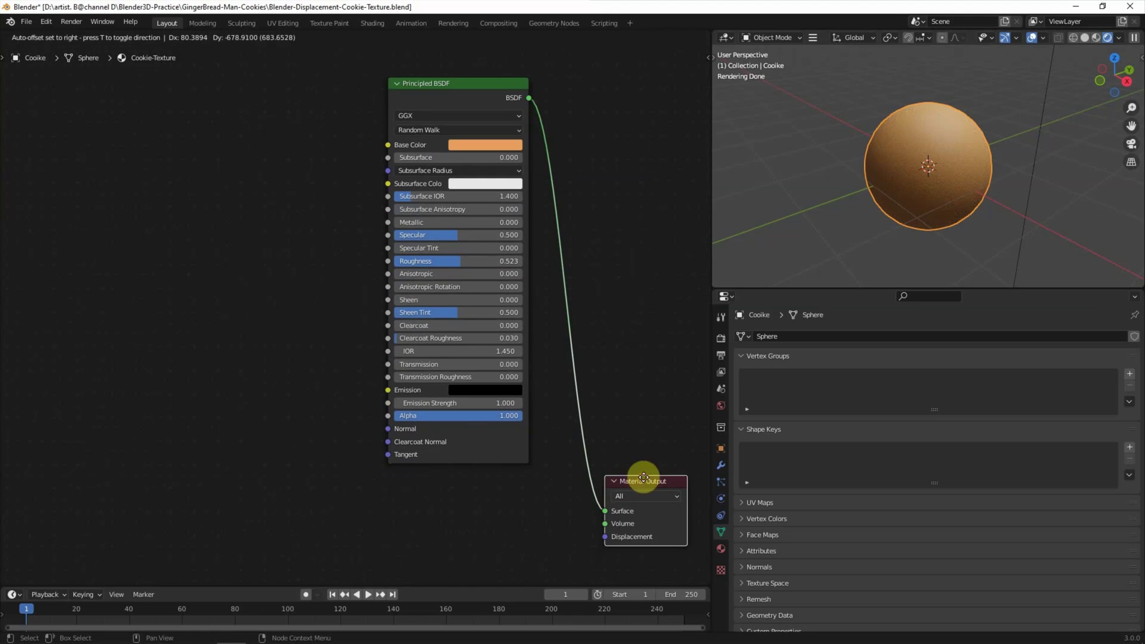
left_click_drag(588, 298, 590, 379)
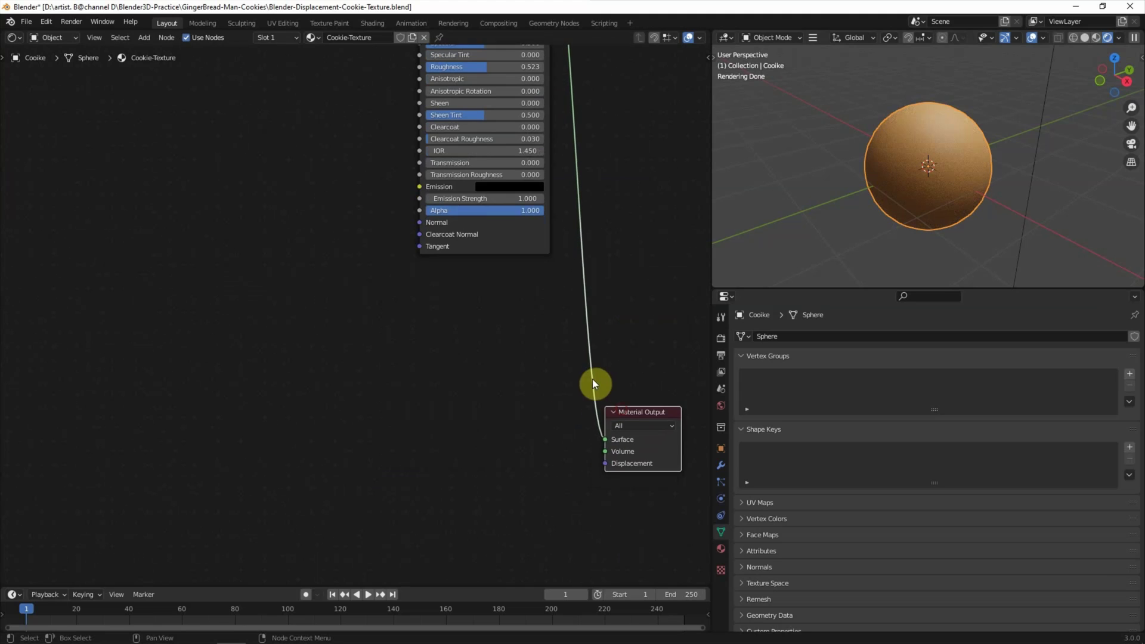
scroll(556, 334, "up", 1)
mouse_move(709, 298)
left_mouse_down()
mouse_move(844, 287)
mouse_move(844, 232)
left_mouse_up()
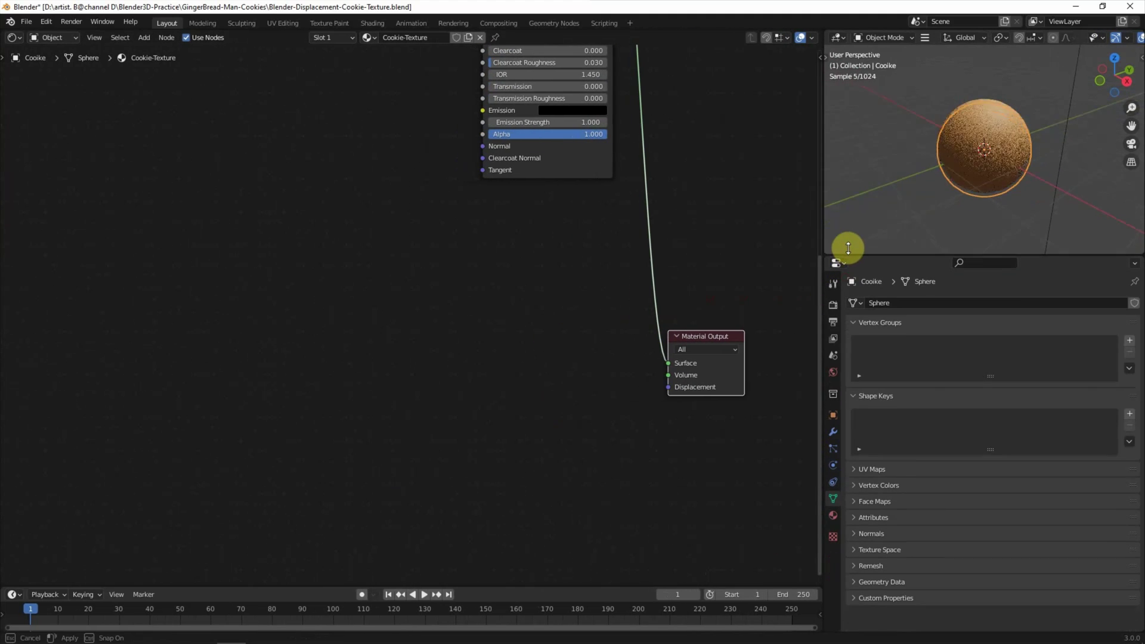
scroll(709, 295, "up", 1)
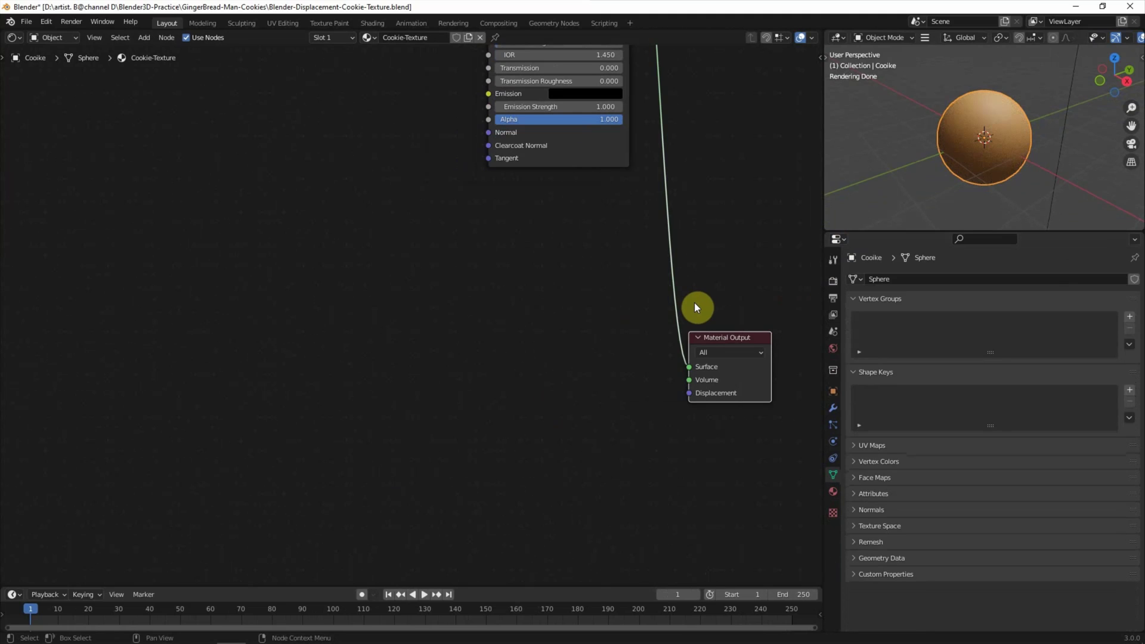
left_click(143, 37)
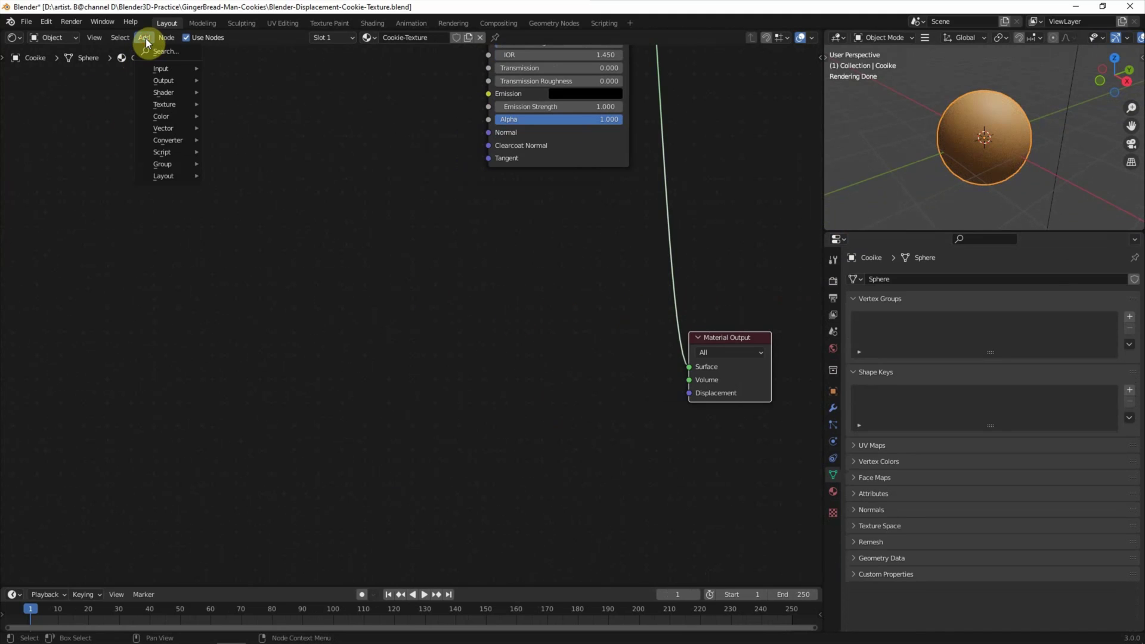
- Add a Texture Coordinate node at the left of the graph
left_click(160, 53)
type("textur")
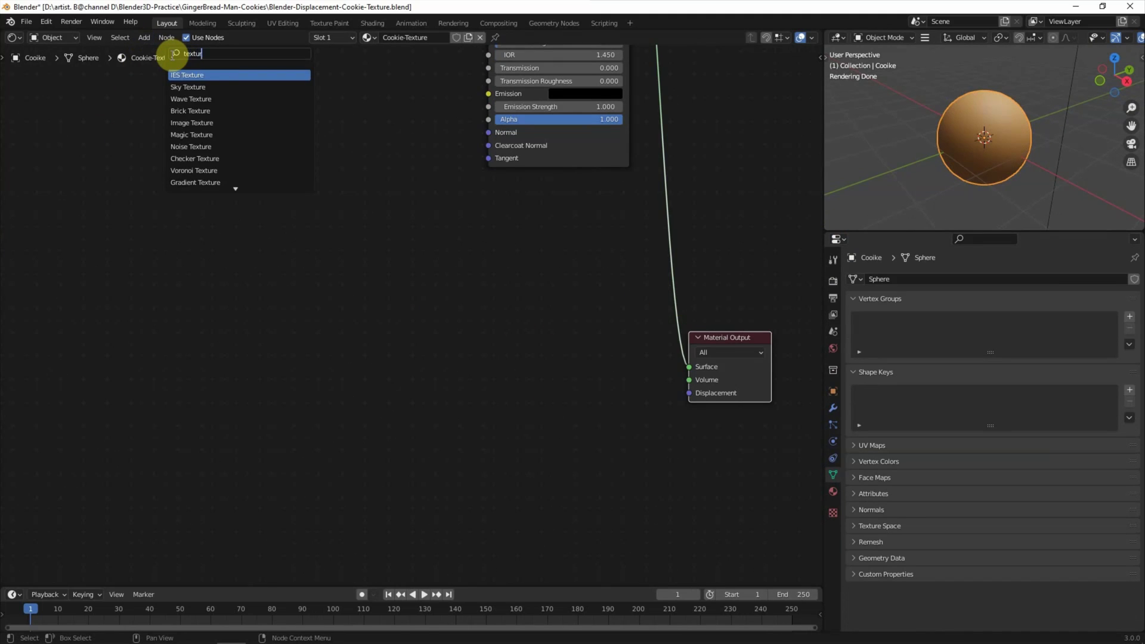
type(" coord")
left_click(191, 78)
left_click(80, 330)
- Add a Vector Math Subtract node and a duplicate set to Scale
left_click(144, 37)
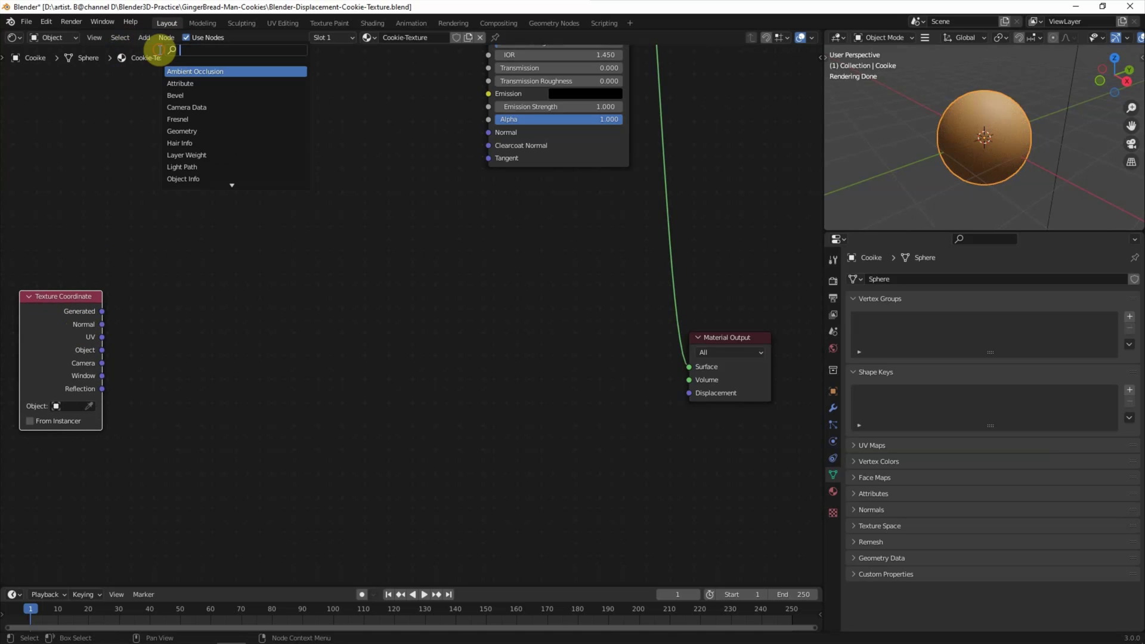
type("vector")
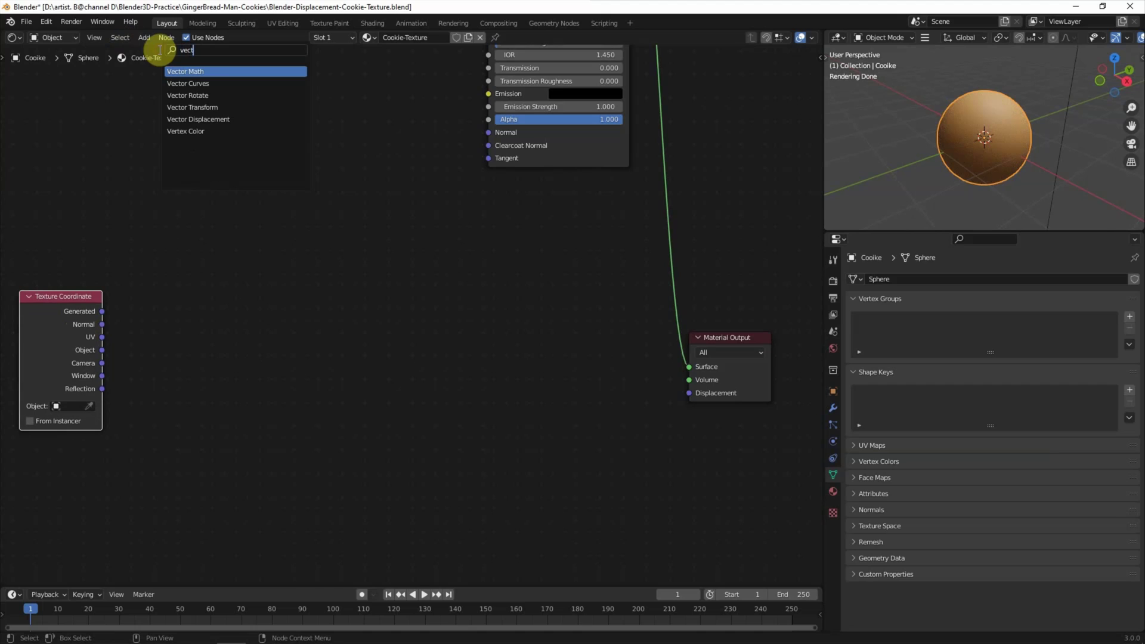
left_click(179, 71)
left_click(161, 303)
left_click(180, 325)
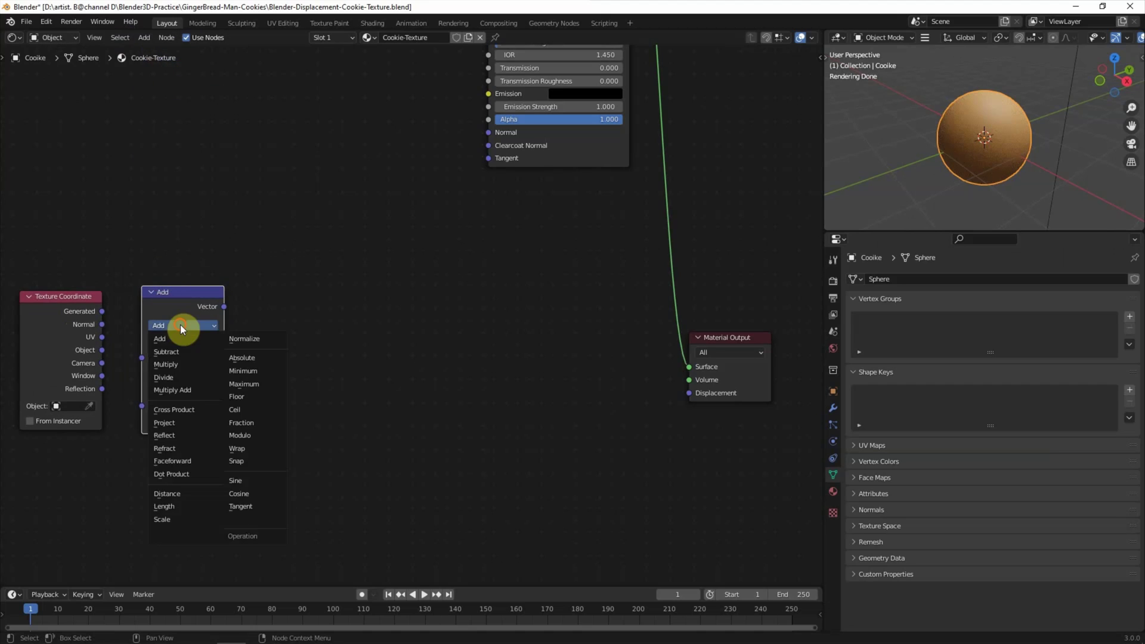
left_click(186, 354)
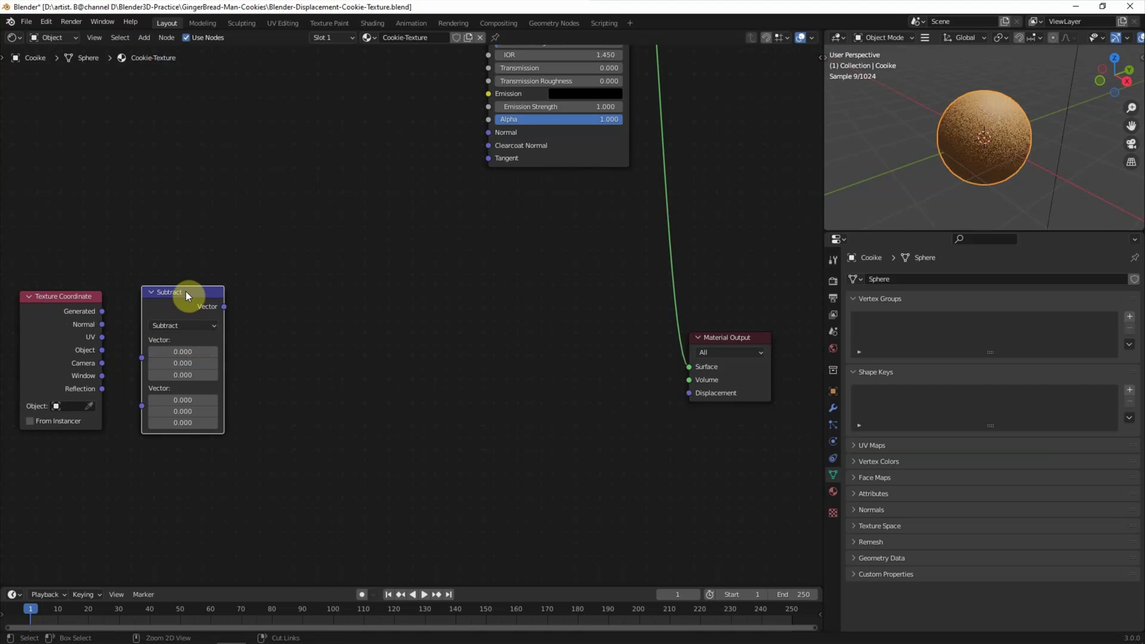
key("shift+d")
left_click(292, 292)
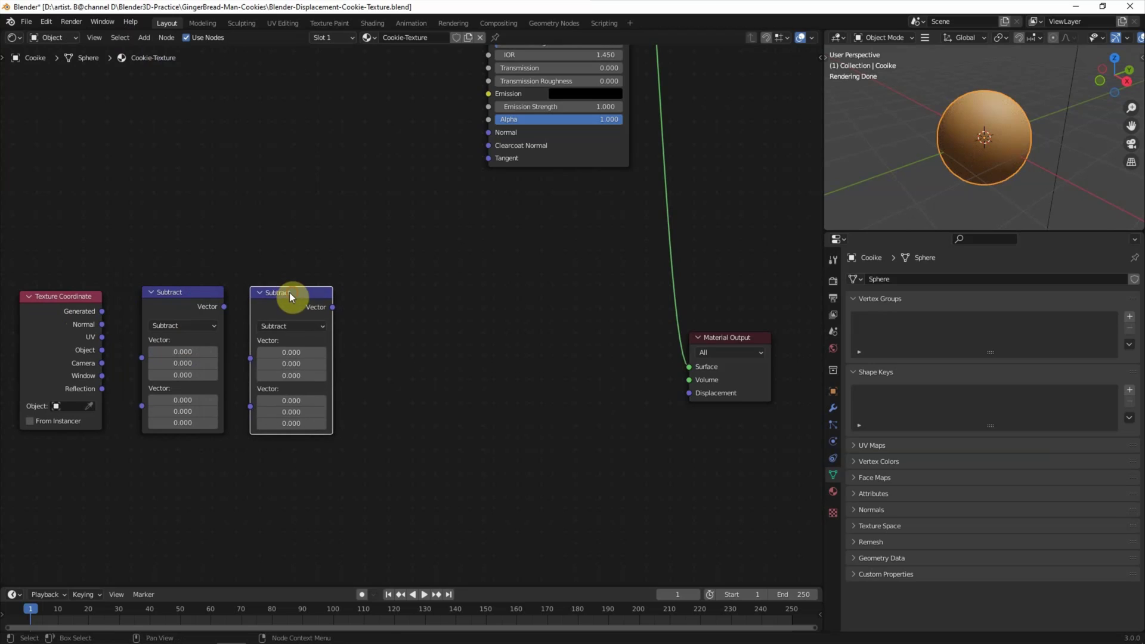
left_click(288, 326)
left_click(274, 519)
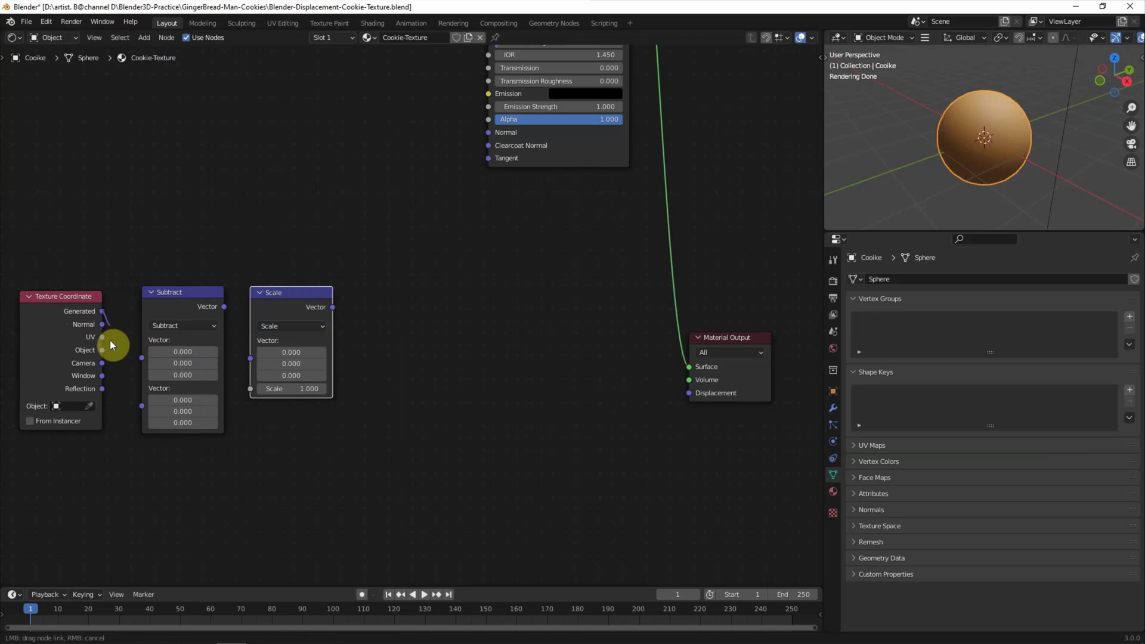
- Link Generated into Subtract, Subtract into Scale, and Scale into Displacement
left_click_drag(102, 311, 141, 357)
left_click(225, 307)
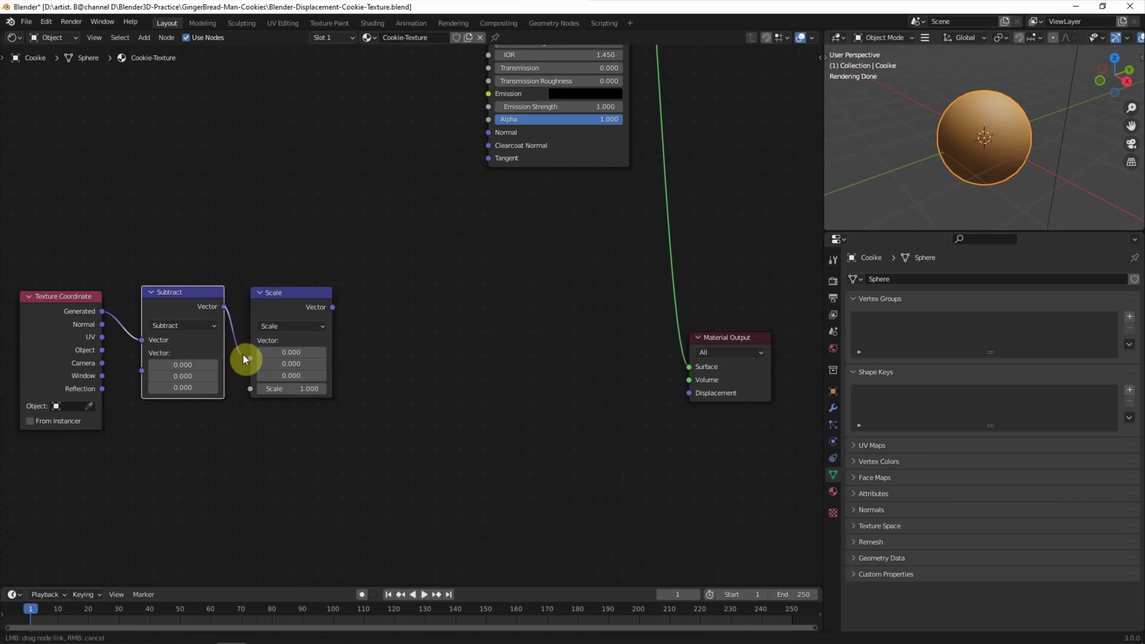
left_click_drag(225, 306, 249, 358)
left_click_drag(332, 307, 682, 393)
- Set the Subtract vector to (0.5, 0.5, 0.5) and the Scale value to 0.5
left_click(176, 360)
type(".5")
key("Return")
left_click(177, 377)
type(".5")
key("Return")
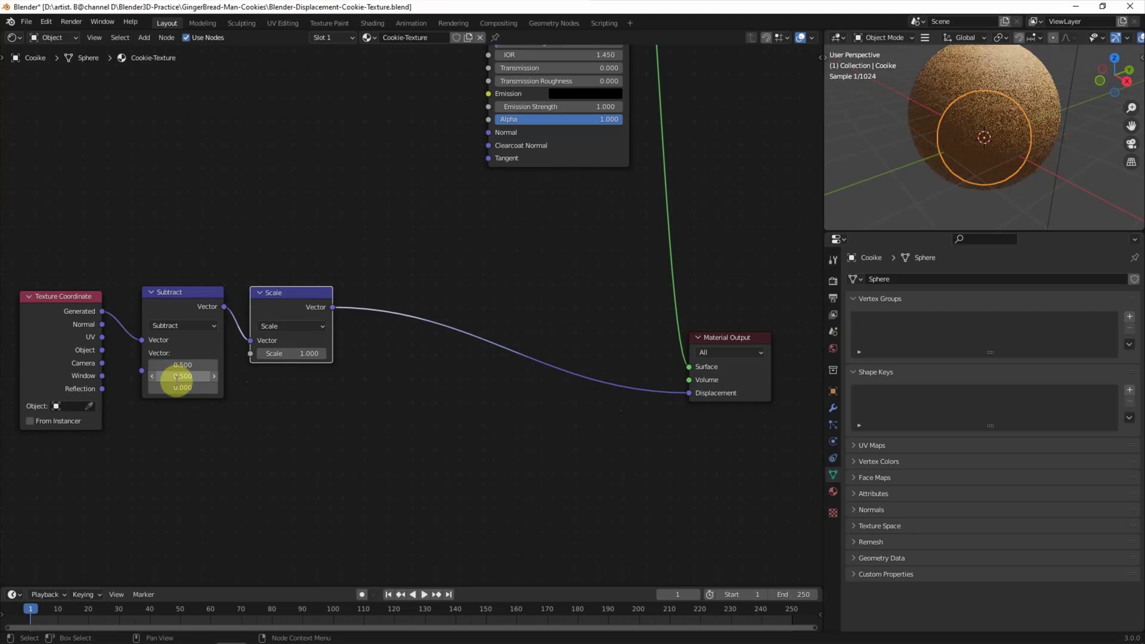
left_click(177, 388)
type(".5")
key("Return")
left_click(299, 354)
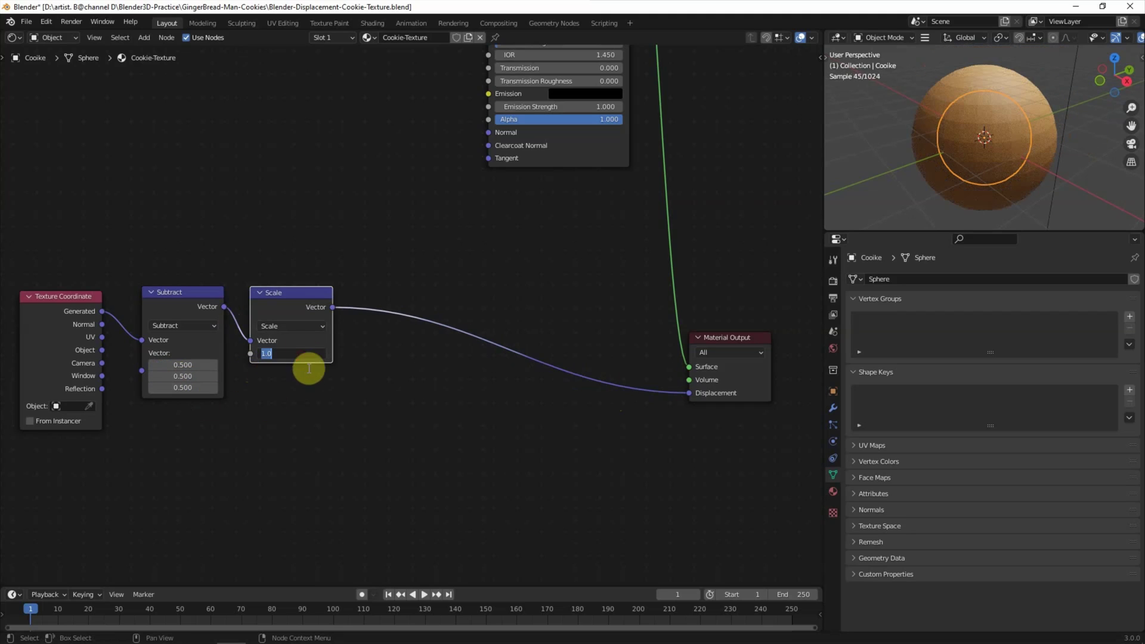
type("0.5")
key("Return")
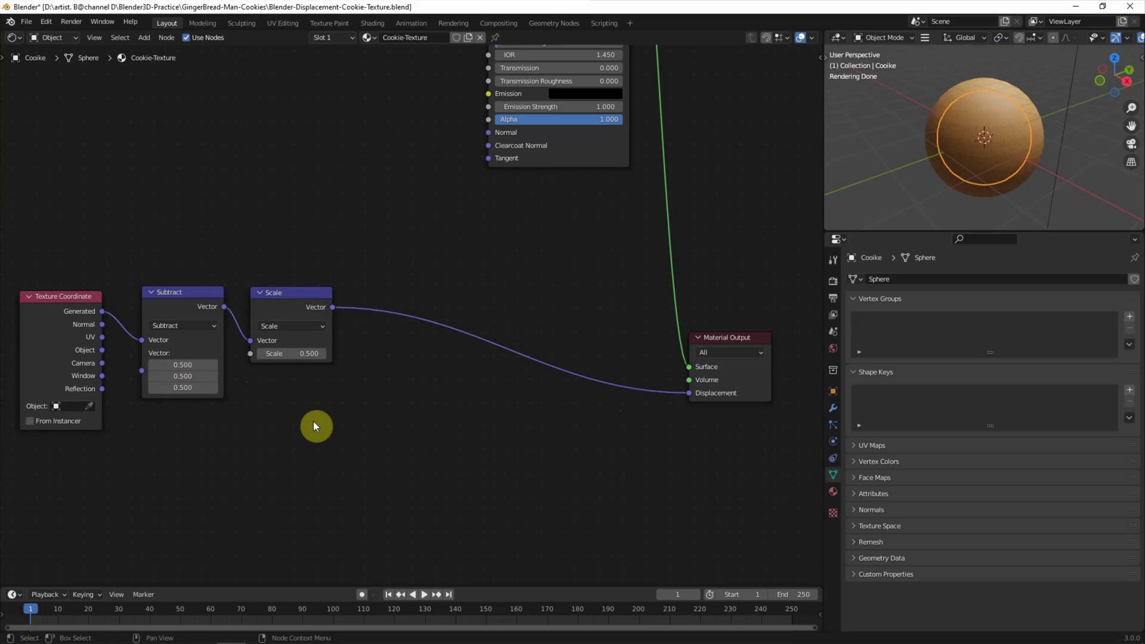
left_click(144, 37)
- Insert a Separate XYZ node on the Scale-to-Displacement link
left_click(159, 52)
type("se")
key("Down")
key("Down")
key("Return")
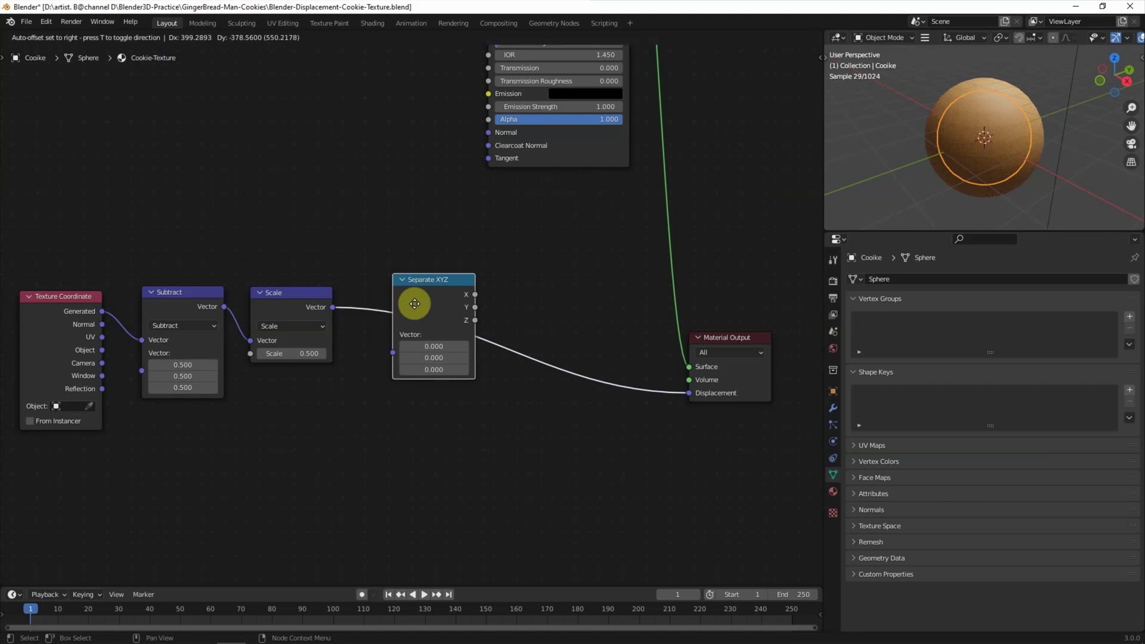
left_click(413, 325)
- Add a Combine XYZ node before Material Output and arrange it beside Separate XYZ
left_click(148, 37)
type("com")
left_click(189, 94)
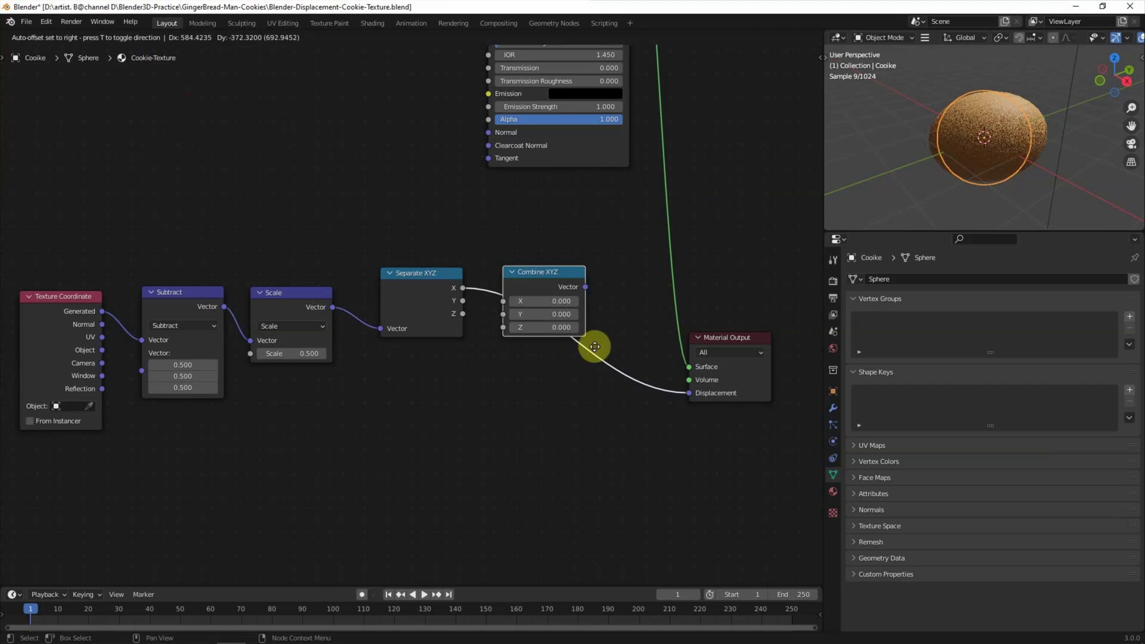
left_click(744, 325)
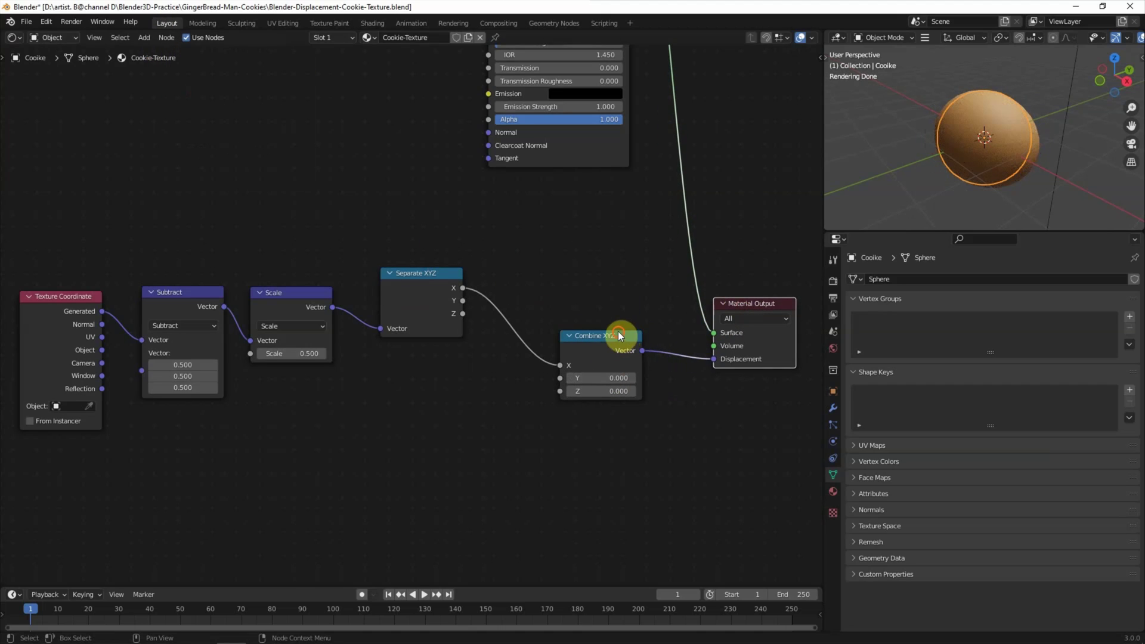
left_click_drag(621, 335, 646, 270)
left_click_drag(424, 275, 412, 275)
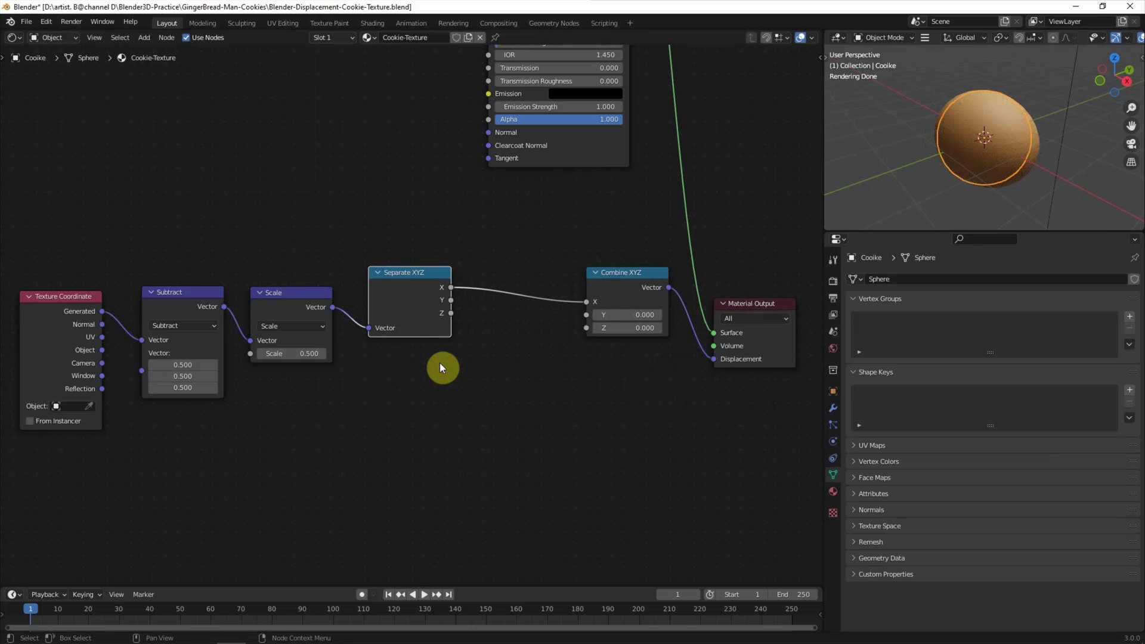
key("shift+a")
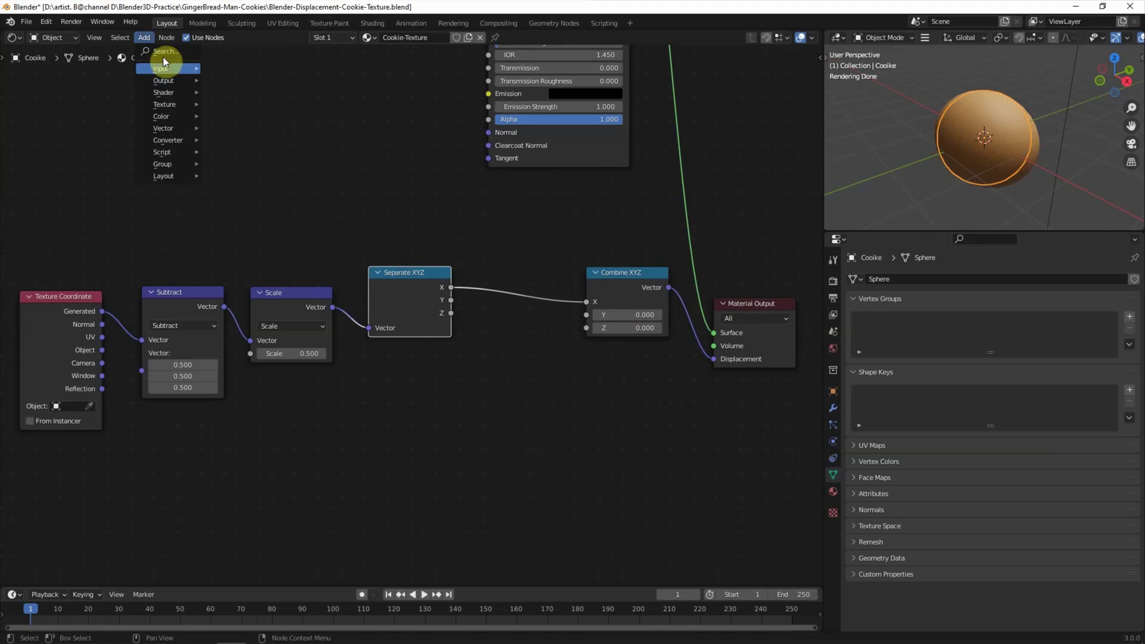
- Add a Multiply Math node below Separate XYZ and two duplicates of it
type("math")
left_click(179, 72)
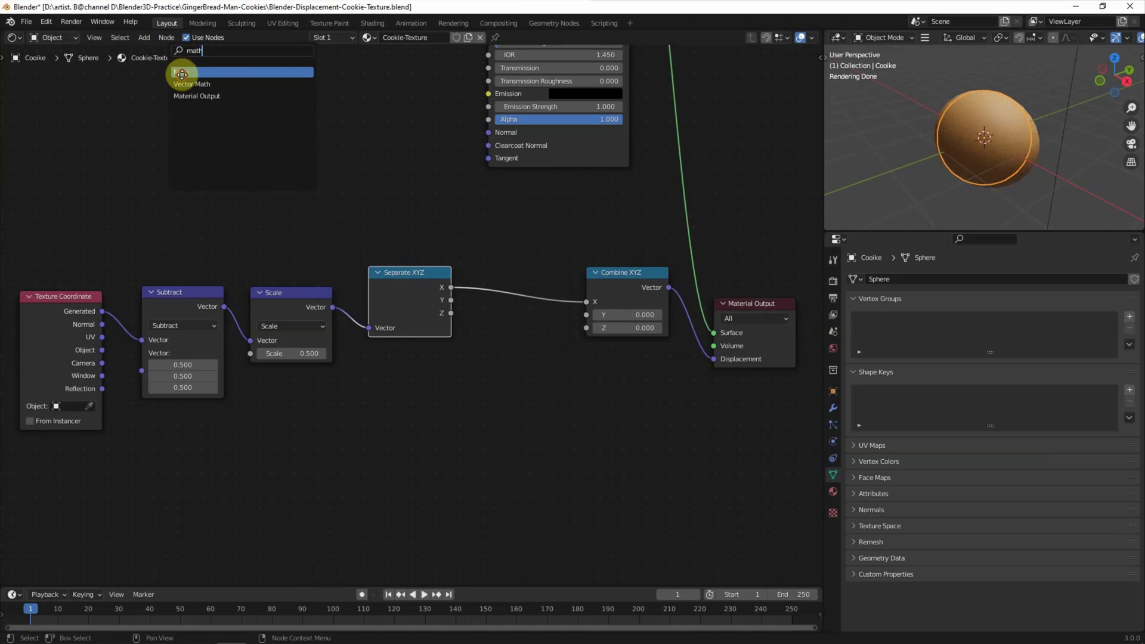
left_click(441, 392)
left_click(459, 414)
left_click(456, 467)
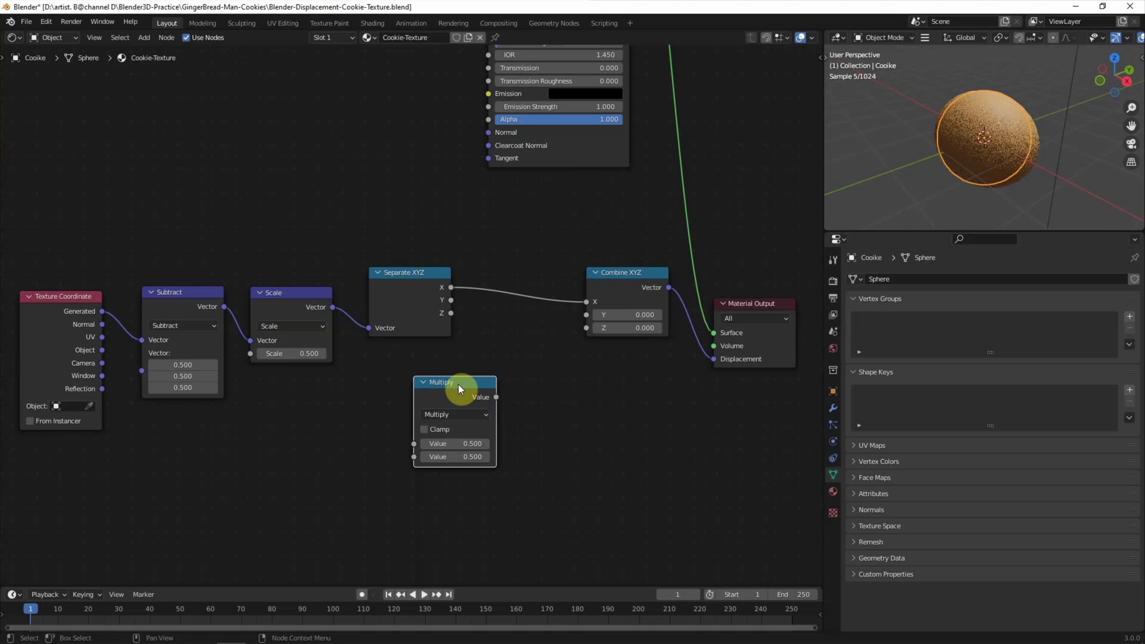
key("shift+d")
left_click(460, 485)
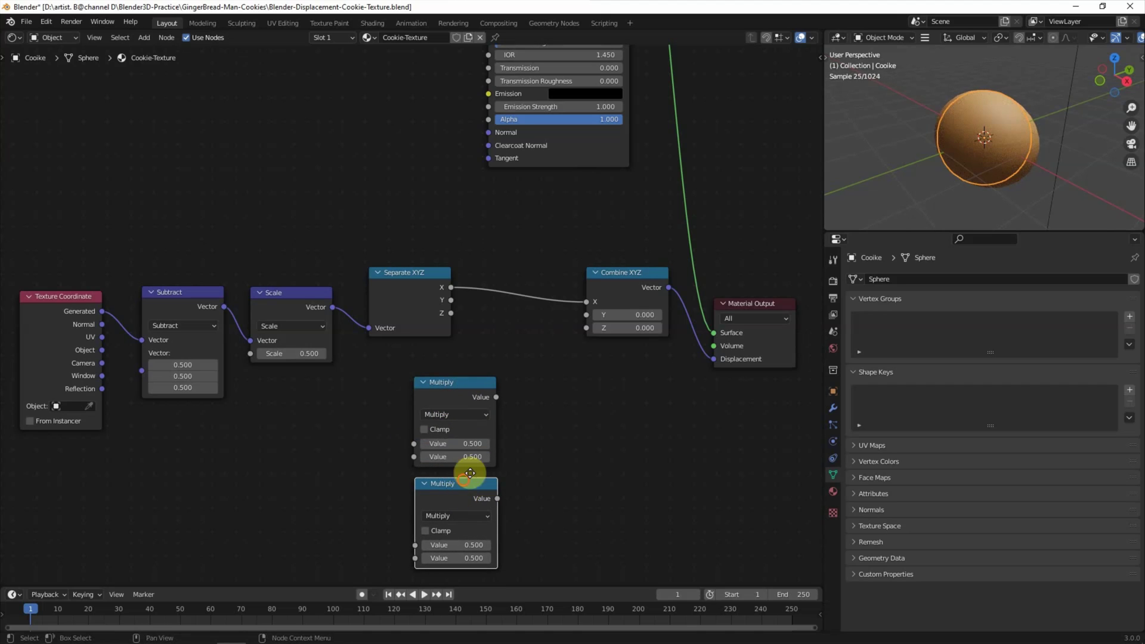
key("shift+d")
left_click(578, 418)
- Change the third Math node to Smooth Maximum and add a Subtract copy beside it
left_click(575, 457)
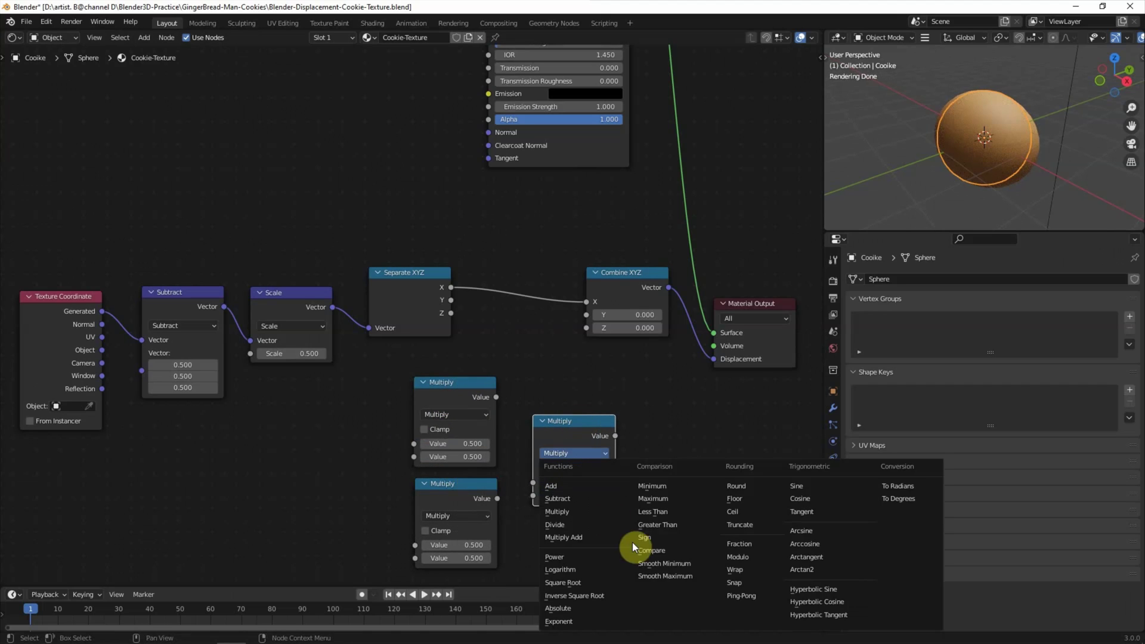
left_click(634, 542)
key("shift+d")
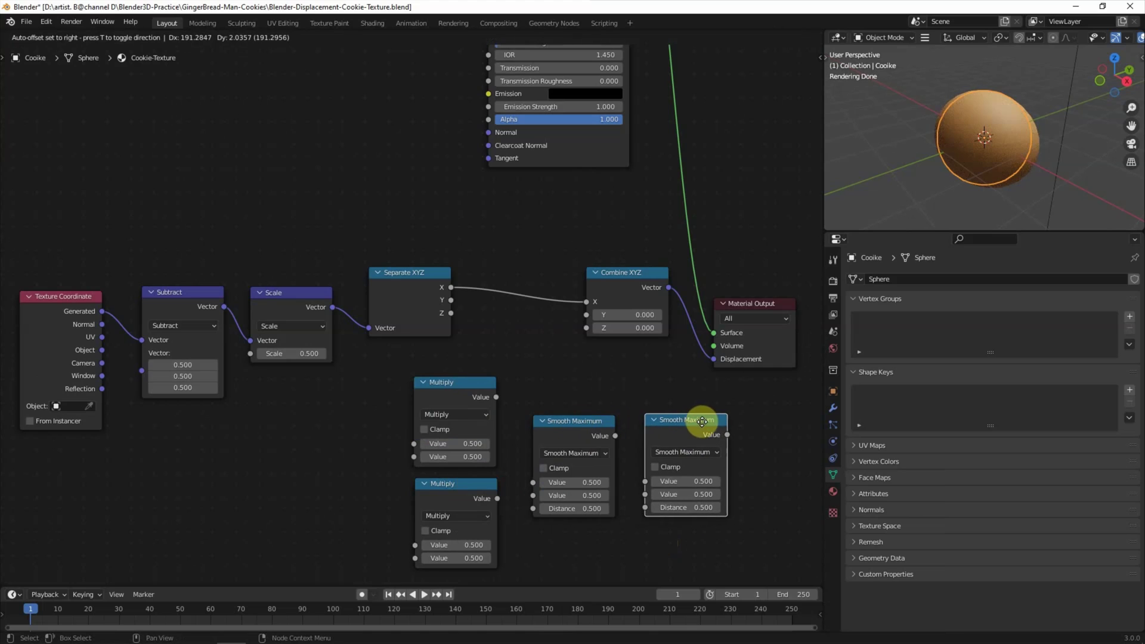
left_click(702, 422)
left_click(685, 453)
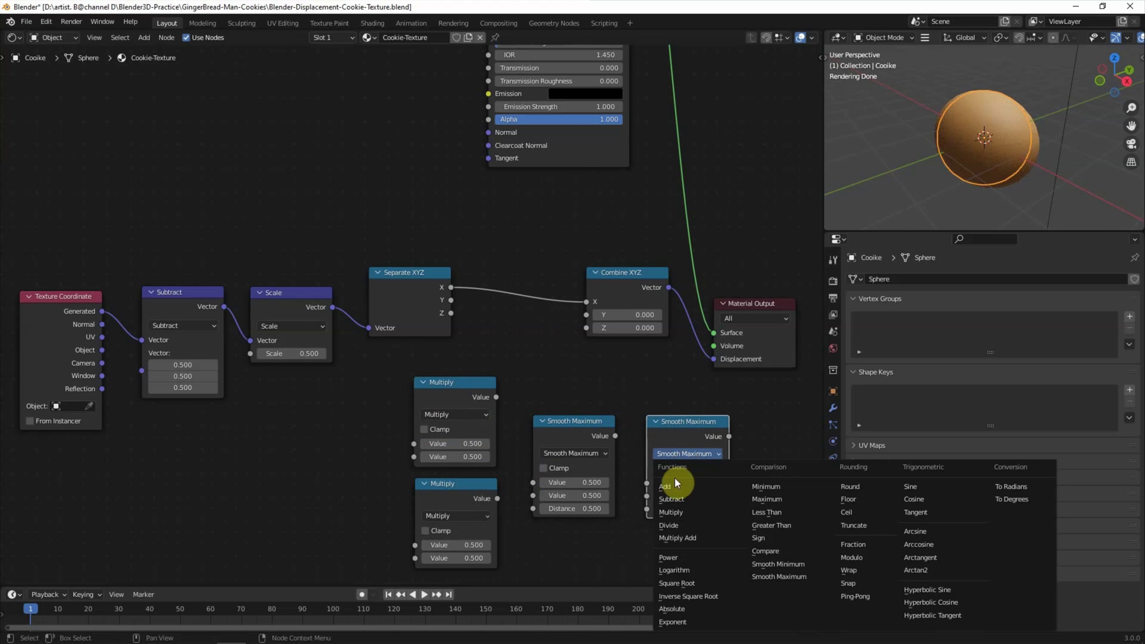
left_click(672, 499)
scroll(665, 388, "down", 1)
- Spread the nodes apart, moving the output nodes and the four Math nodes right
middle_click_drag(666, 387, 408, 227)
left_click_drag(391, 206, 632, 331)
left_click_drag(459, 261, 599, 235)
left_click_drag(255, 319, 549, 489)
left_click_drag(510, 377, 540, 373)
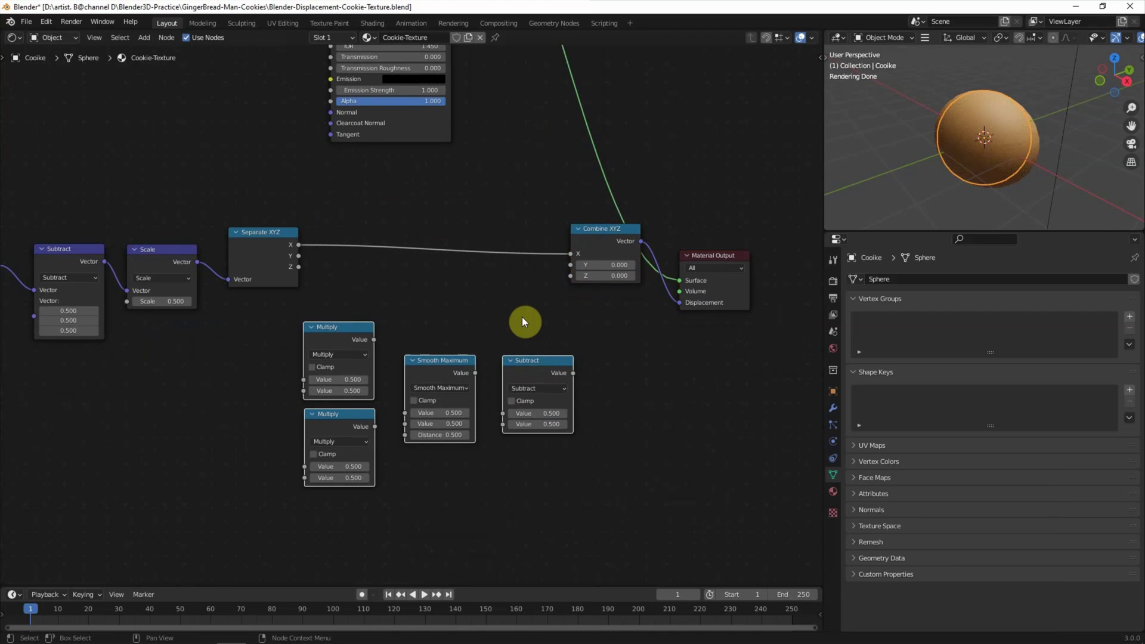
left_click_drag(332, 326, 376, 321)
- Wire Z into both Multiply nodes, then through Smooth Maximum and Subtract into Combine XYZ Z
left_click_drag(298, 267, 346, 374)
mouse_move(298, 266)
left_mouse_down()
mouse_move(294, 352)
mouse_move(346, 460)
left_mouse_up()
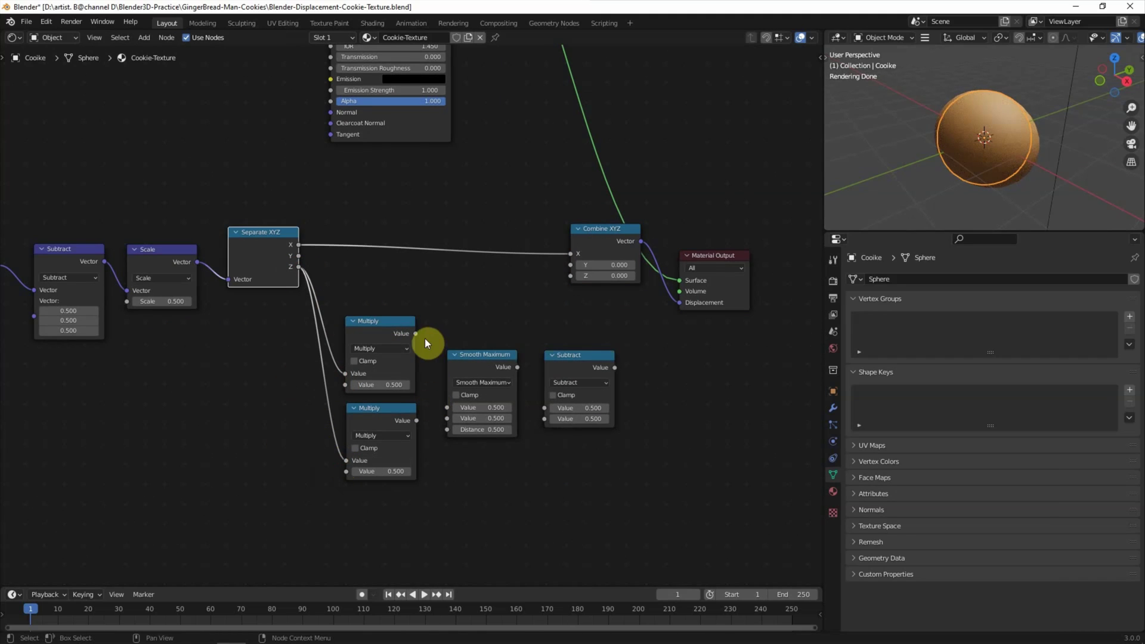
left_click_drag(415, 333, 447, 419)
left_click_drag(517, 367, 541, 410)
left_click_drag(614, 367, 571, 276)
- Reposition the output nodes and link Separate XYZ's Y directly to Combine XYZ's Y
middle_click_drag(662, 272, 593, 288)
mouse_move(554, 251)
left_mouse_down()
mouse_move(644, 225)
mouse_move(580, 250)
left_mouse_up()
left_click_drag(736, 265, 734, 236)
mouse_move(229, 273)
left_mouse_down()
mouse_move(486, 260)
mouse_move(546, 273)
left_mouse_up()
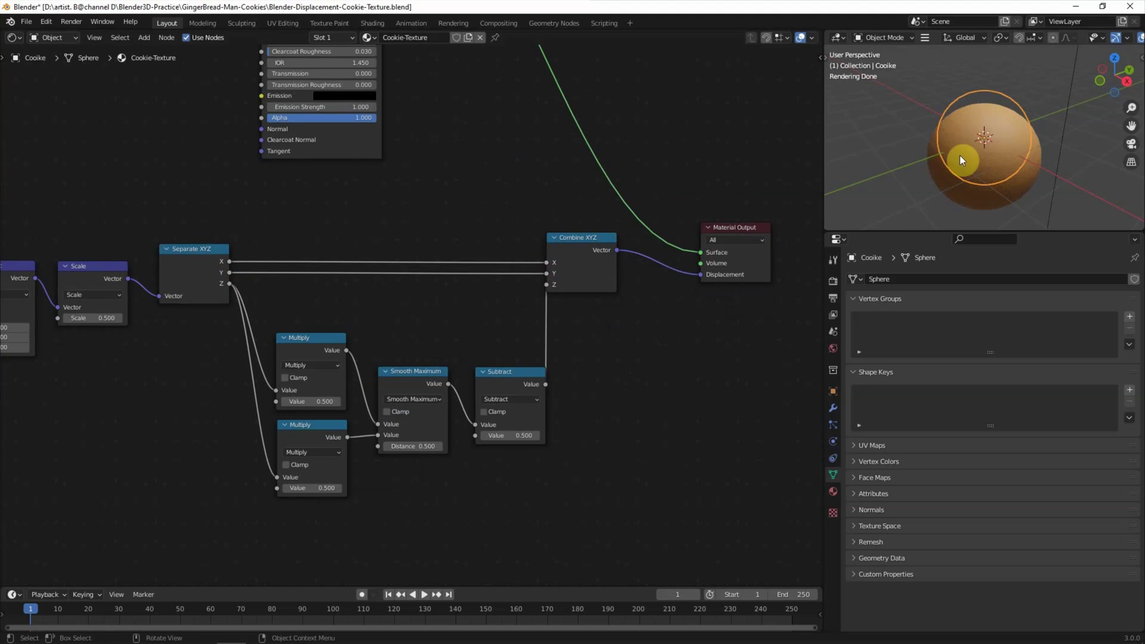
middle_click_drag(984, 158, 972, 159)
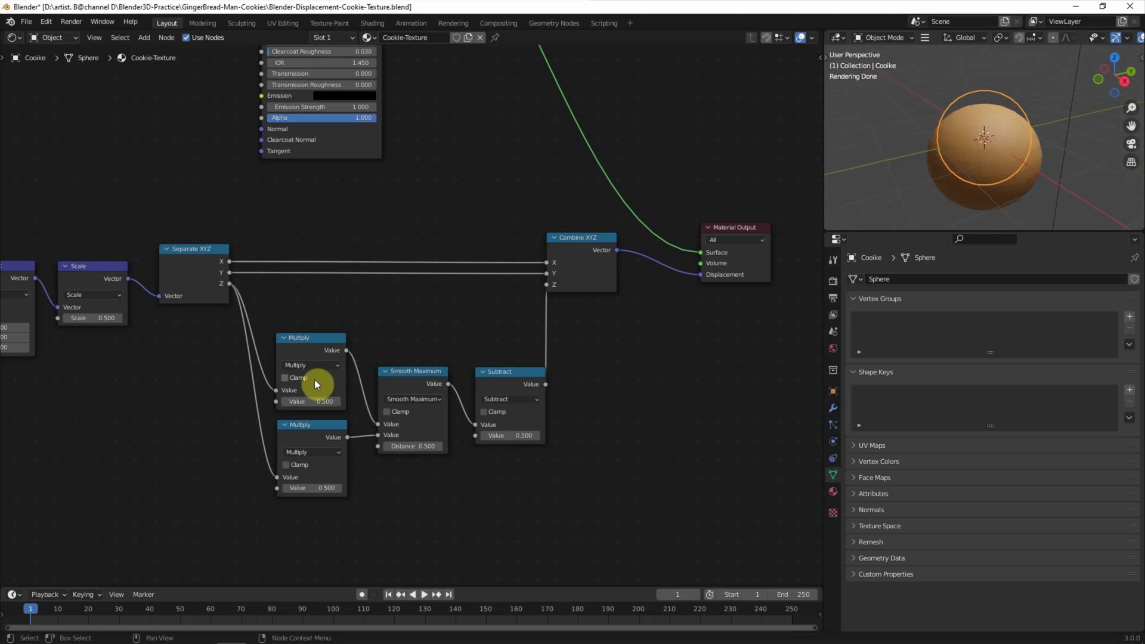
- Make both Multiply values negative and rough in Smooth Maximum distance and Subtract, viewed from the right
left_click_drag(318, 402, 286, 401)
left_click(1124, 82)
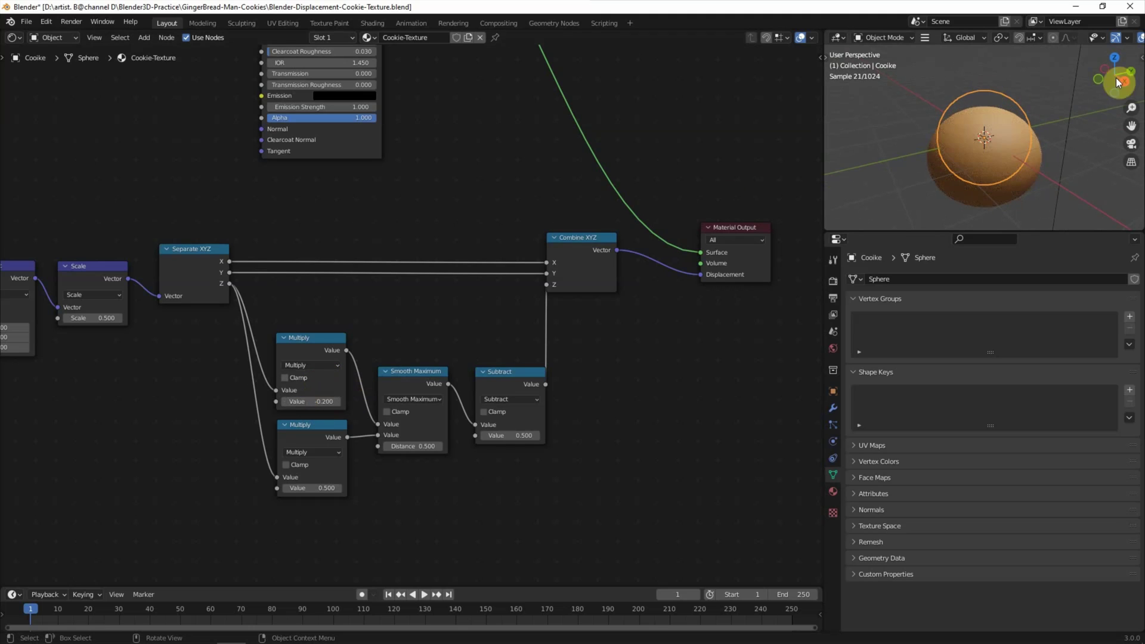
mouse_move(322, 402)
left_mouse_down()
mouse_move(334, 404)
mouse_move(302, 402)
left_mouse_up()
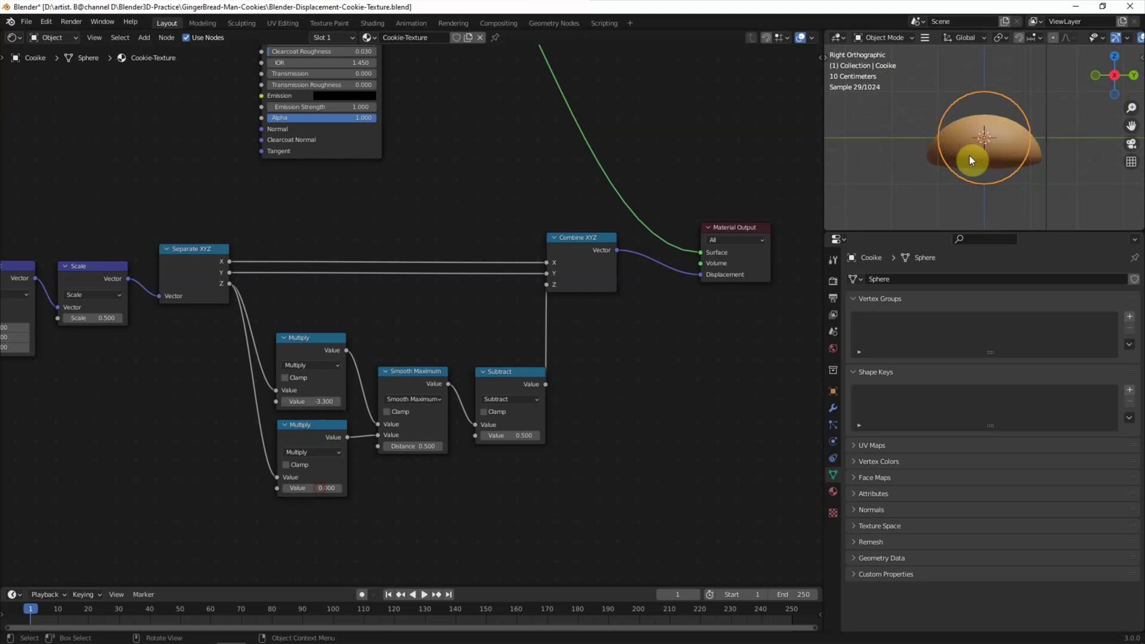
scroll(971, 159, "up", 3)
left_click_drag(327, 488, 310, 488)
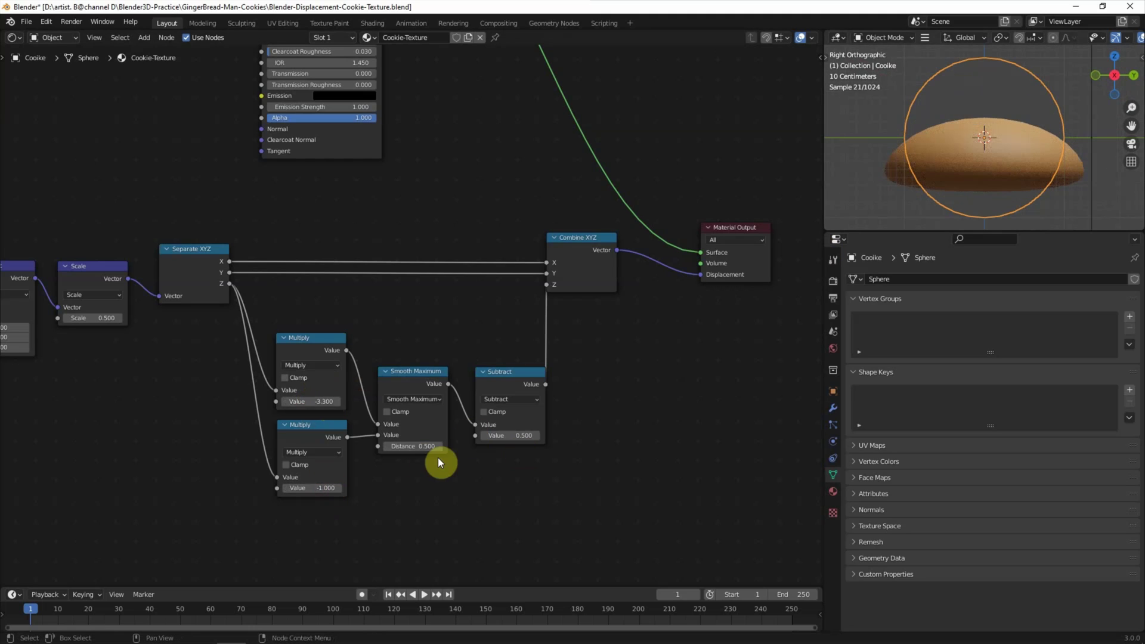
left_click_drag(425, 448, 471, 448)
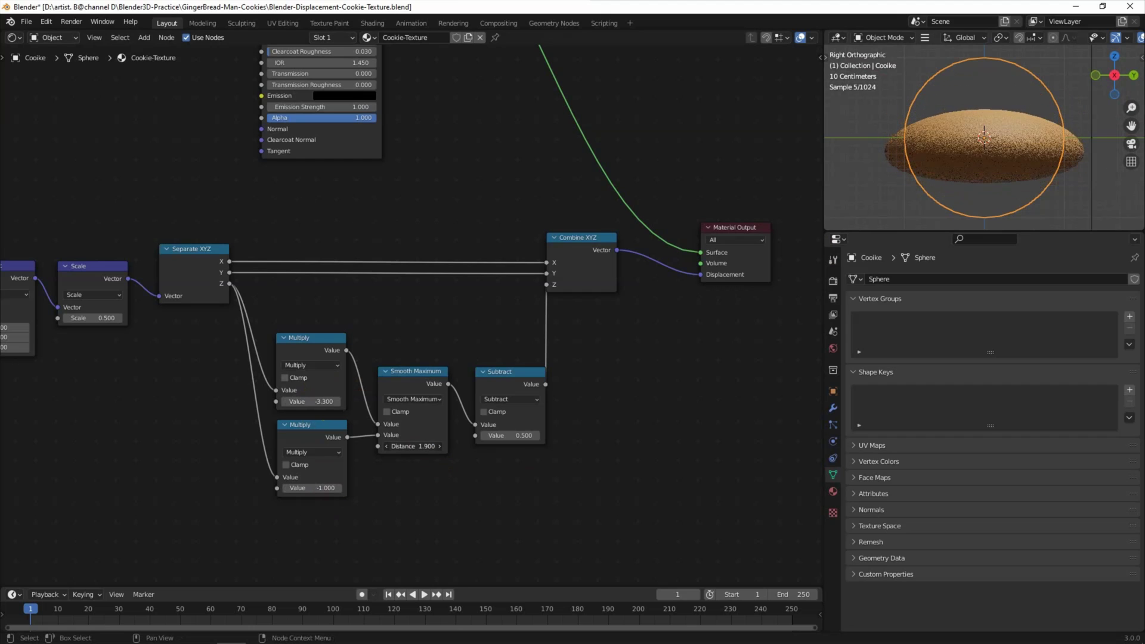
left_click_drag(426, 446, 399, 446)
mouse_move(511, 435)
left_mouse_down()
mouse_move(489, 436)
mouse_move(537, 435)
left_mouse_up()
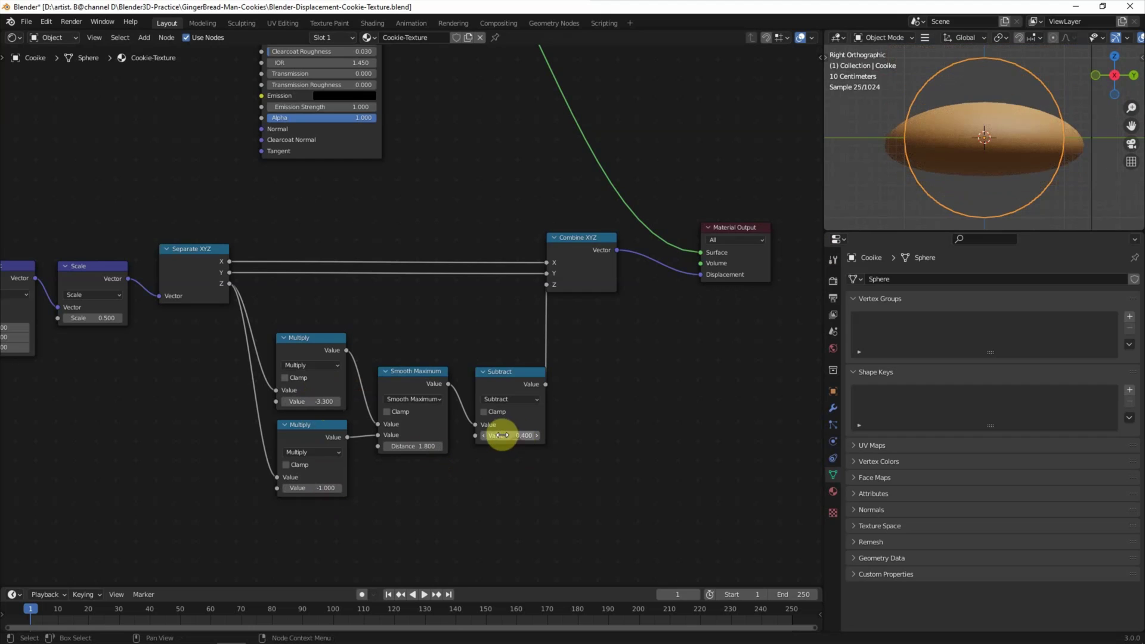
- Fine-tune to Multiply -4.900 and -0.100, Distance 1.900, Subtract 0.500, then check the cookie in perspective
left_click_drag(327, 402, 304, 402)
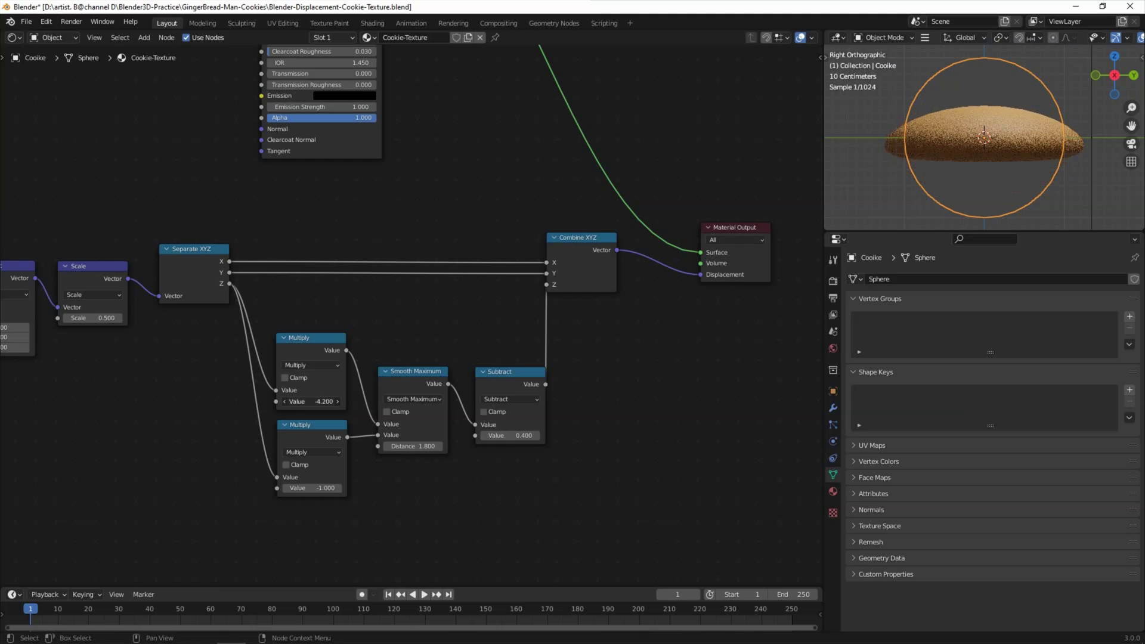
mouse_move(328, 488)
left_mouse_down()
mouse_move(307, 488)
mouse_move(349, 488)
left_mouse_up()
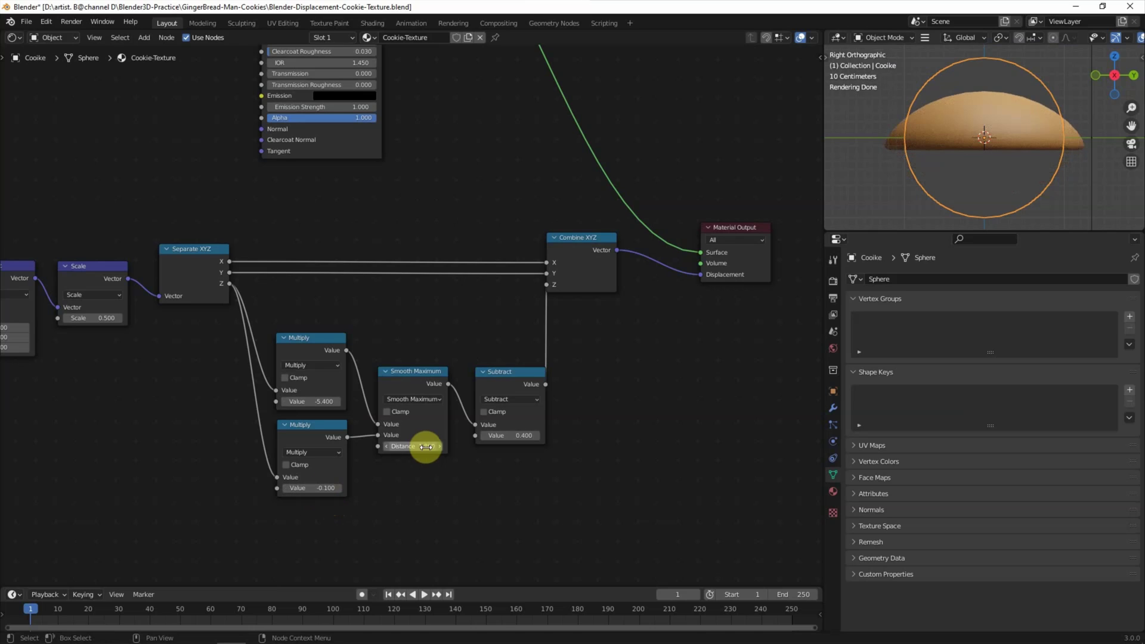
left_click_drag(427, 446, 442, 452)
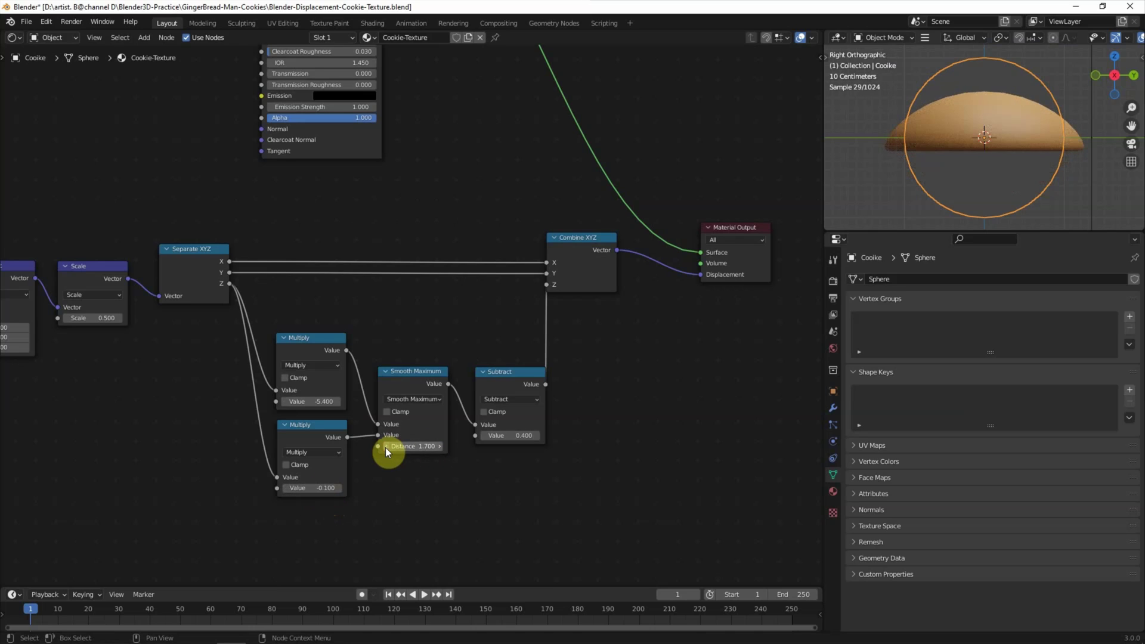
left_click(441, 448)
left_click(441, 448)
left_click_drag(532, 446, 539, 446)
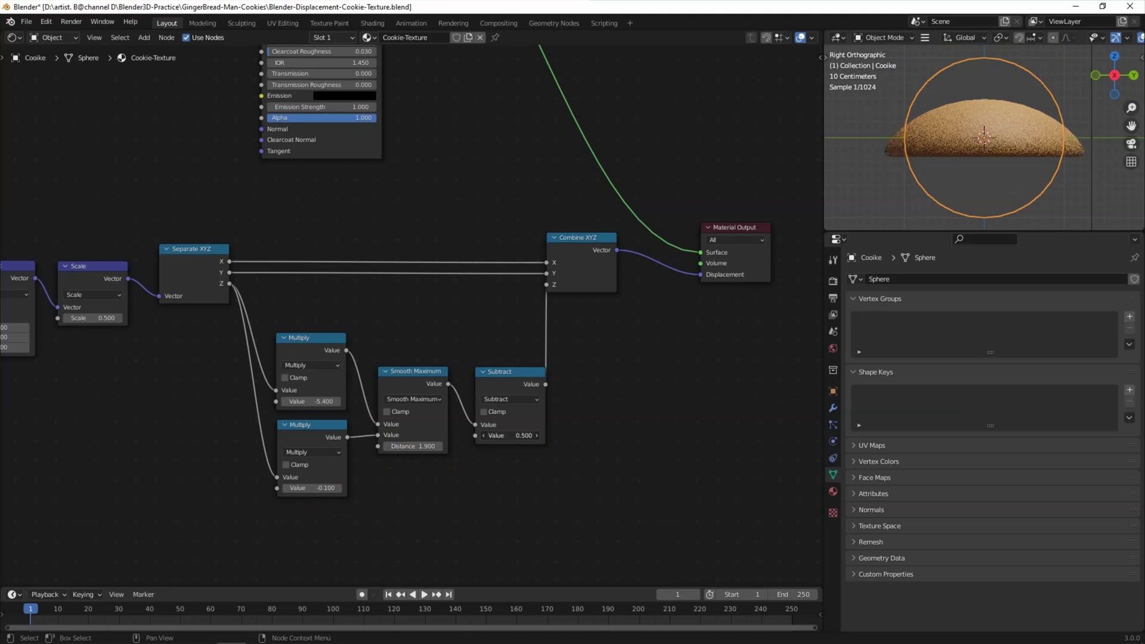
left_click(469, 480)
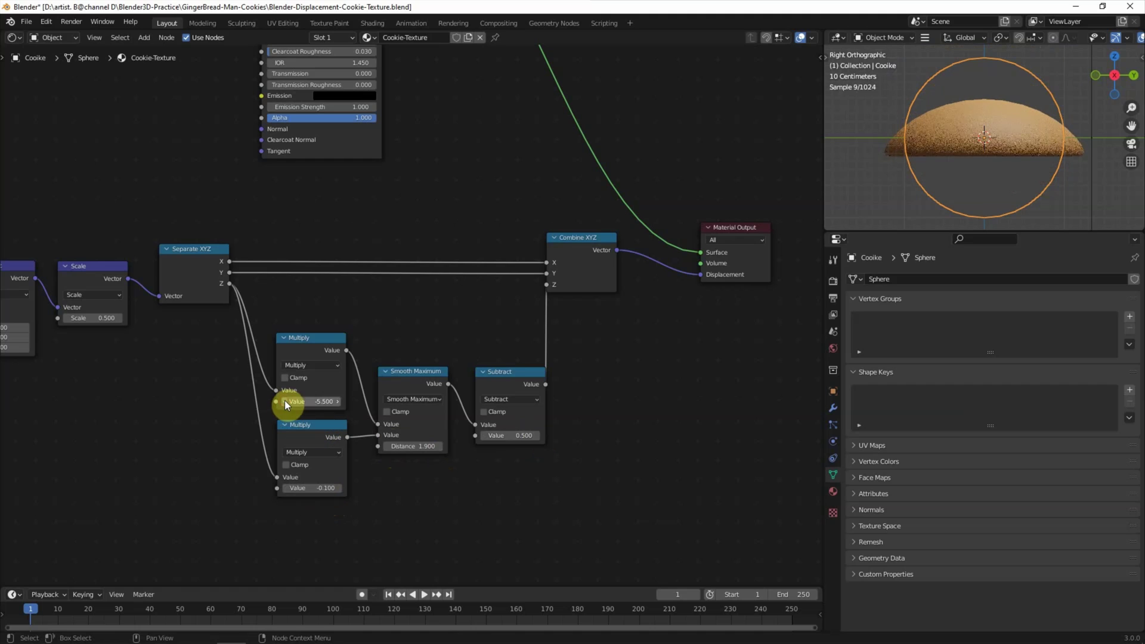
left_click_drag(284, 400, 298, 401)
left_click(617, 422)
middle_click_drag(1034, 153, 973, 181)
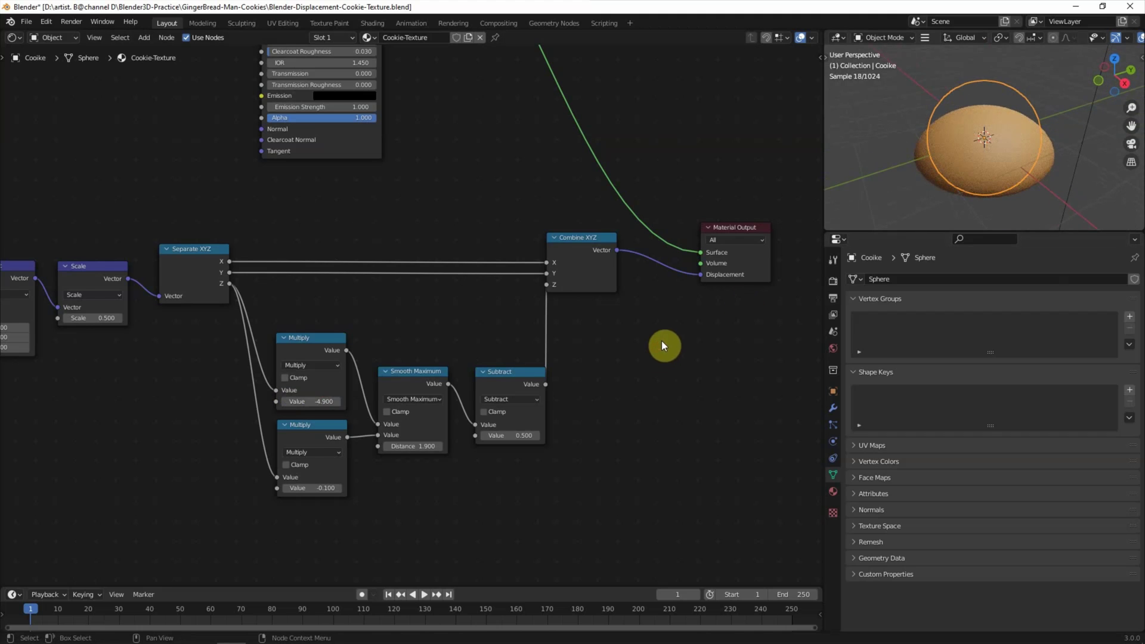
scroll(661, 341, "down", 1)
left_click_drag(579, 244, 597, 238)
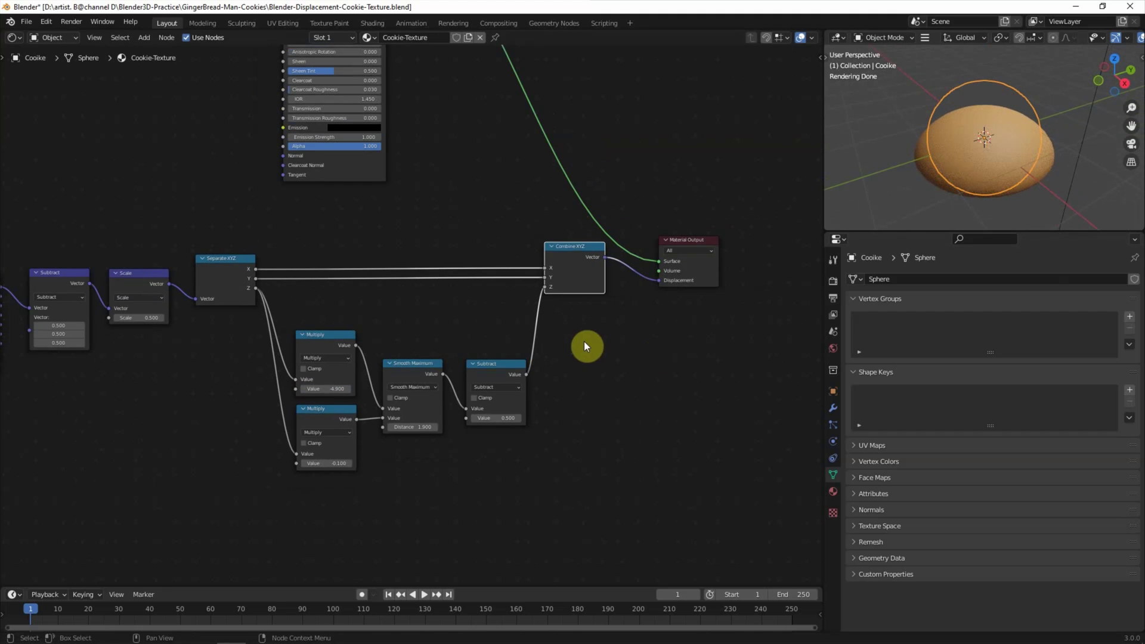
- Add a Noise Texture node below the tree, fed by the Scale node's vector
key("Home")
middle_click_drag(309, 277, 326, 225)
scroll(515, 378, "up", 1)
scroll(515, 378, "up", 2)
middle_click_drag(455, 333, 428, 357)
left_click(144, 38)
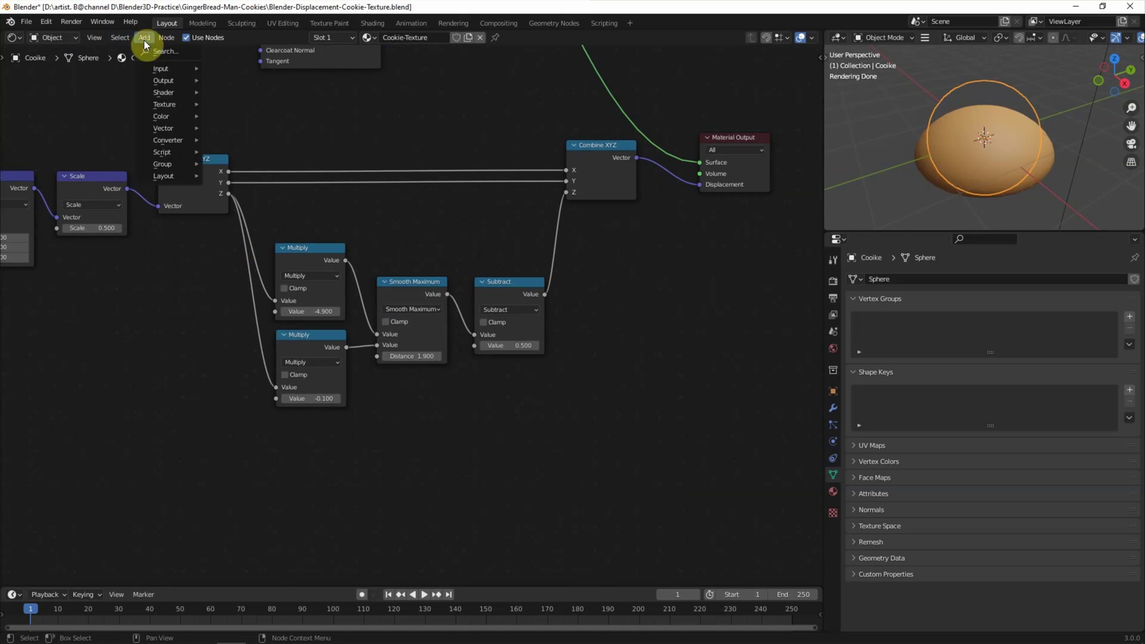
type("noise")
key("Down")
key("Return")
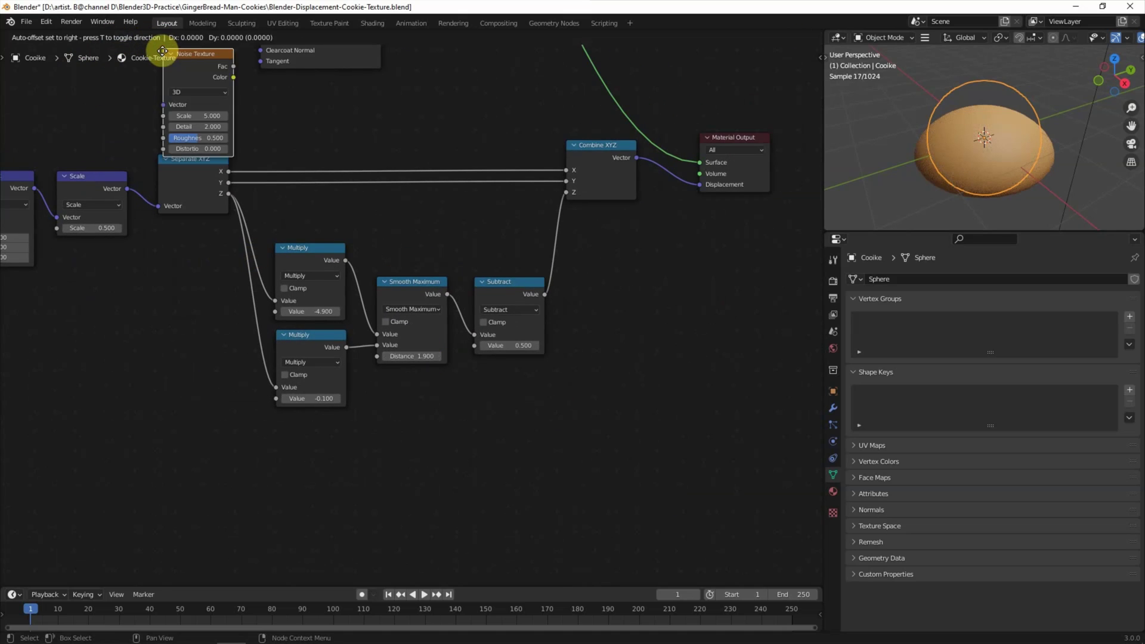
left_click(283, 511)
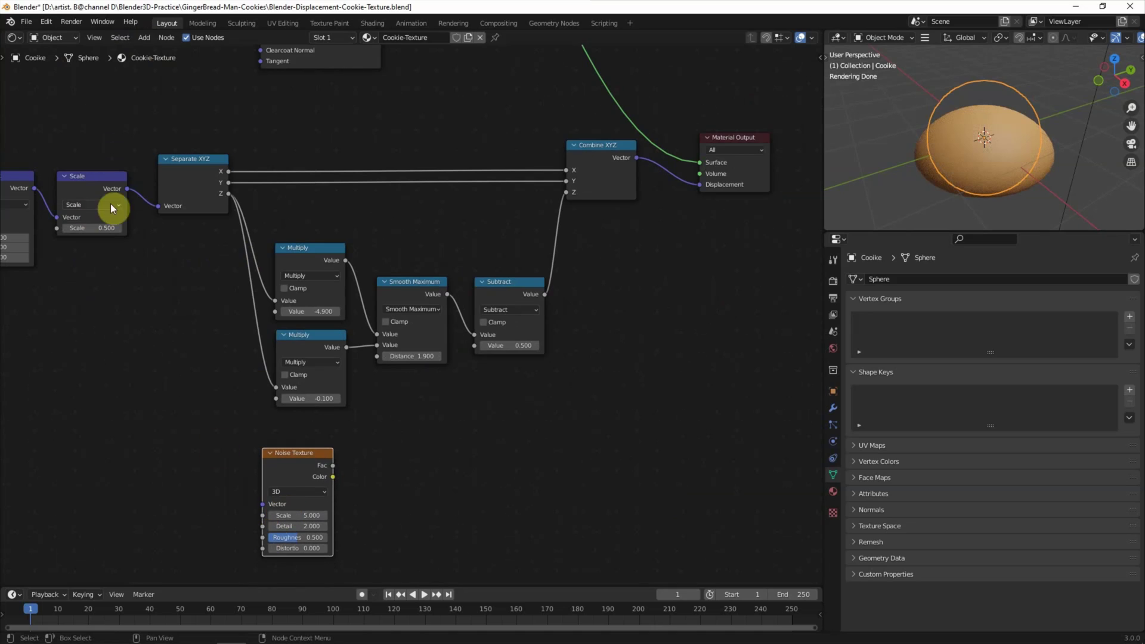
left_click_drag(127, 188, 253, 507)
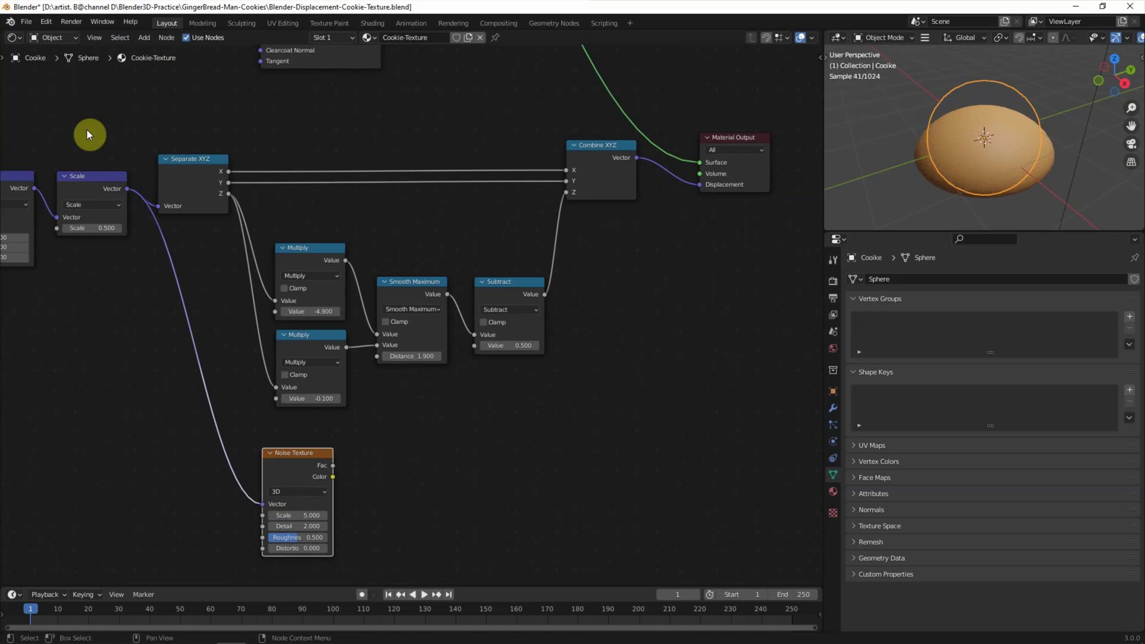
- Add a Mix node set to Multiply with the Noise Texture Fac in Color2
left_click(143, 38)
type("mix")
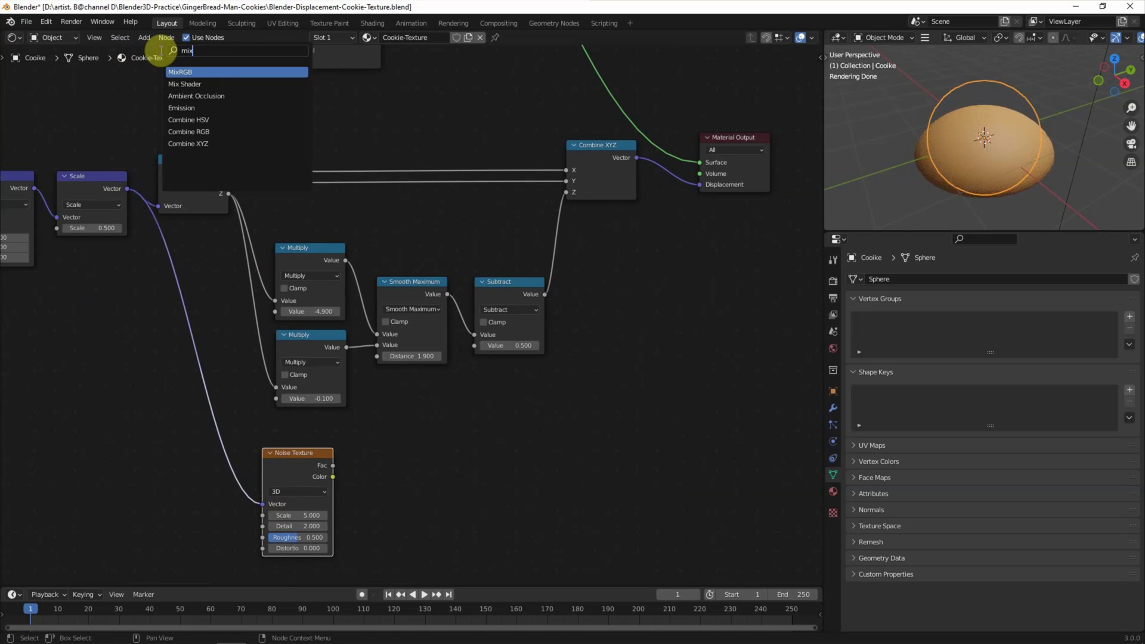
key("Return")
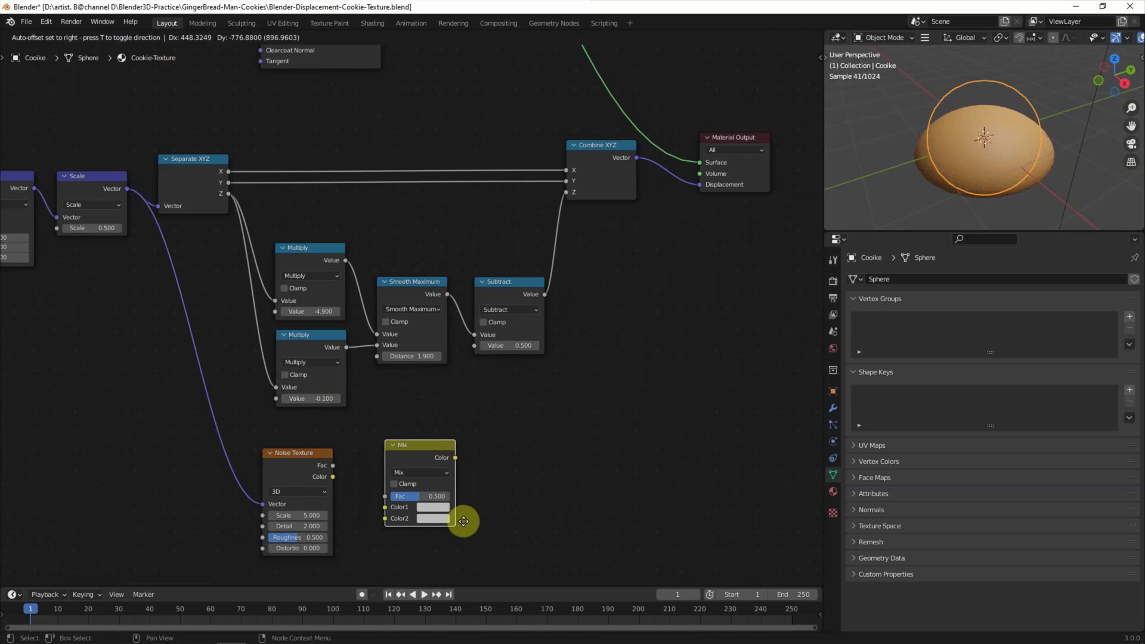
left_click(466, 527)
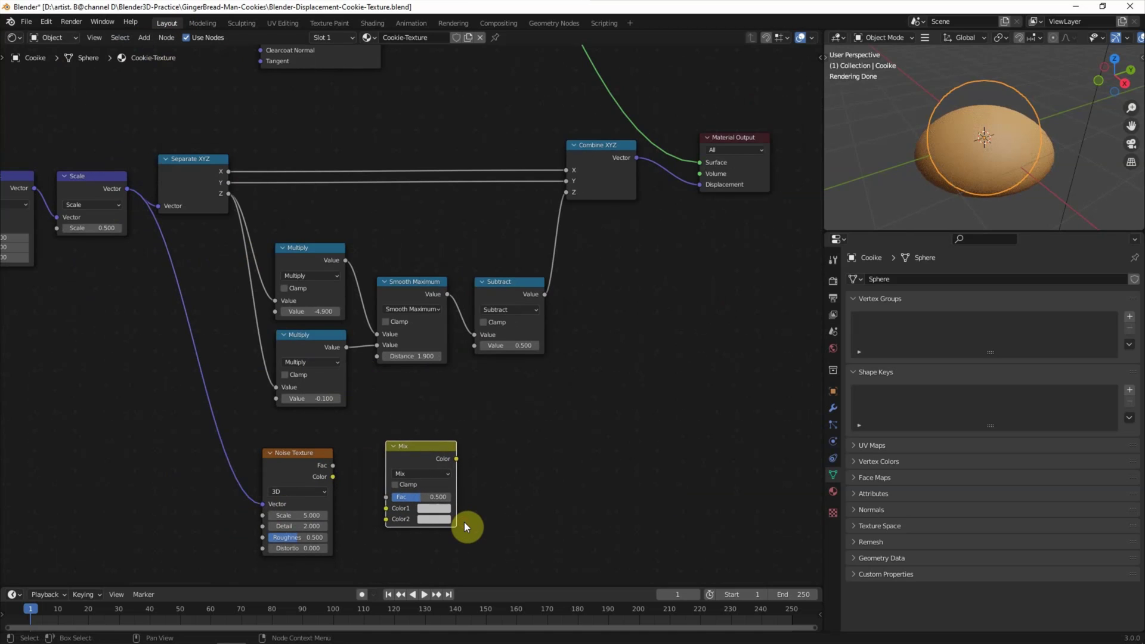
left_click(416, 473)
left_click(417, 477)
left_click(417, 432)
left_click_drag(332, 465, 386, 519)
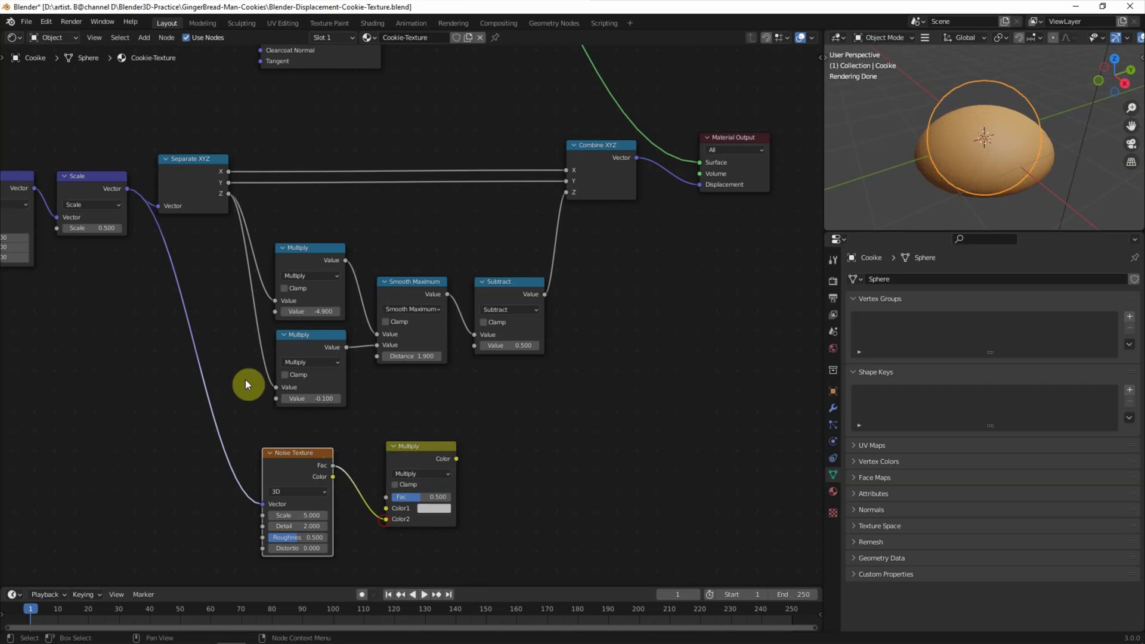
- Rearrange the nodes, link the Scale vector to the Multiply mix, and duplicate it
left_click_drag(176, 160, 192, 155)
left_click_drag(265, 429, 385, 508)
left_click_drag(297, 453, 273, 491)
mouse_move(410, 446)
left_mouse_down()
mouse_move(376, 469)
mouse_move(384, 458)
left_mouse_up()
scroll(385, 456, "down", 1)
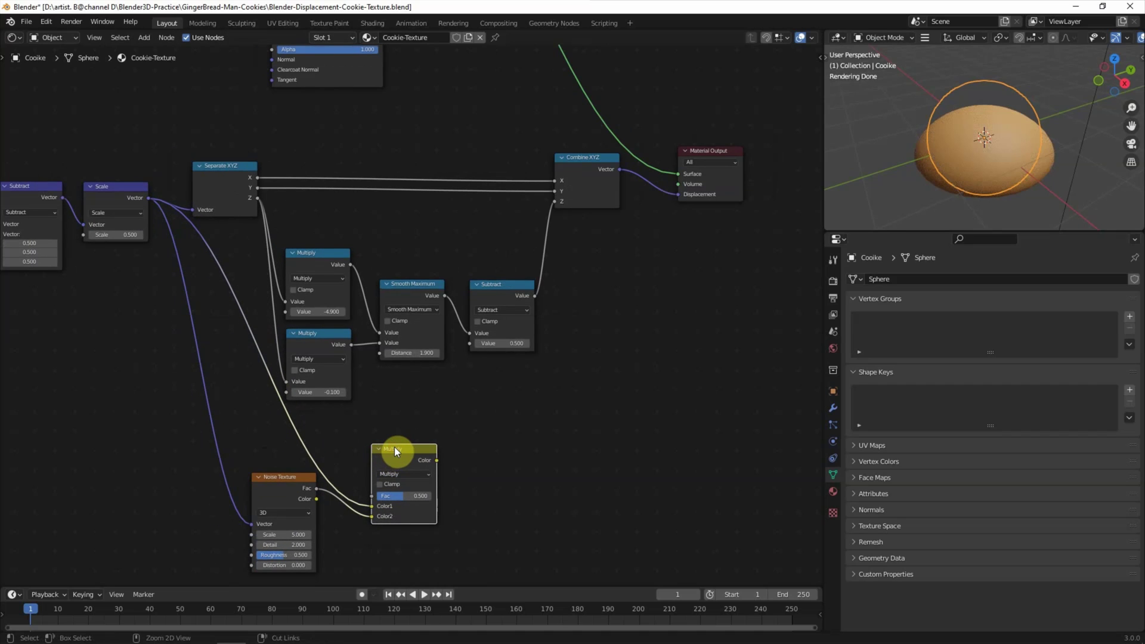
key("shift+d")
left_click(556, 427)
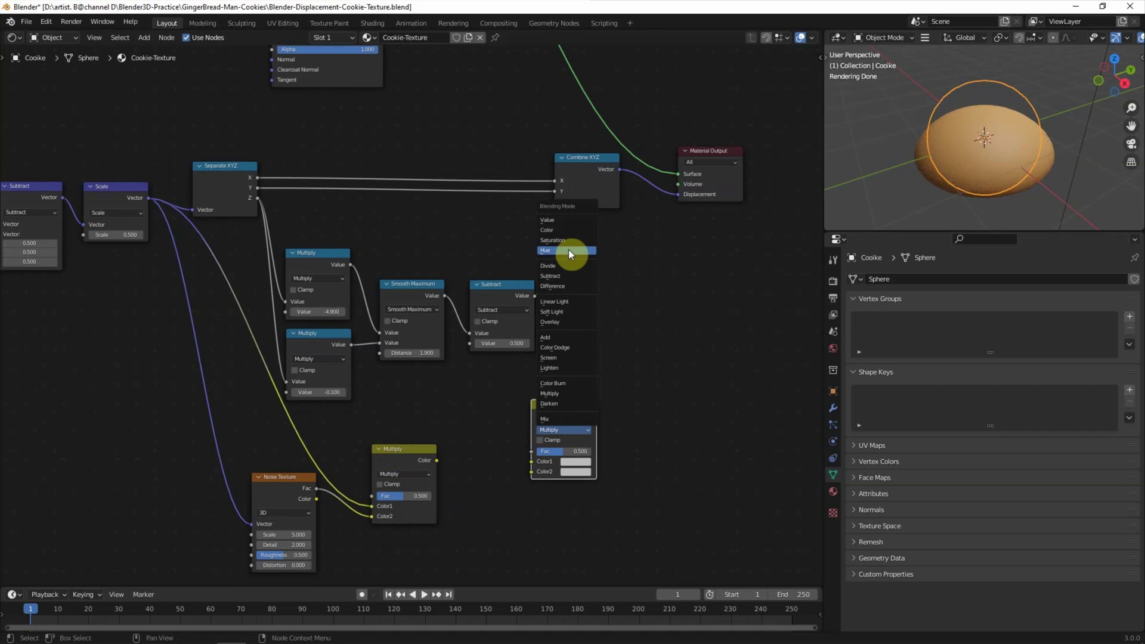
- Set the copy to Add on the Combine XYZ→Displacement link, with Multiply into Color2 at Fac 1.000
left_click(560, 337)
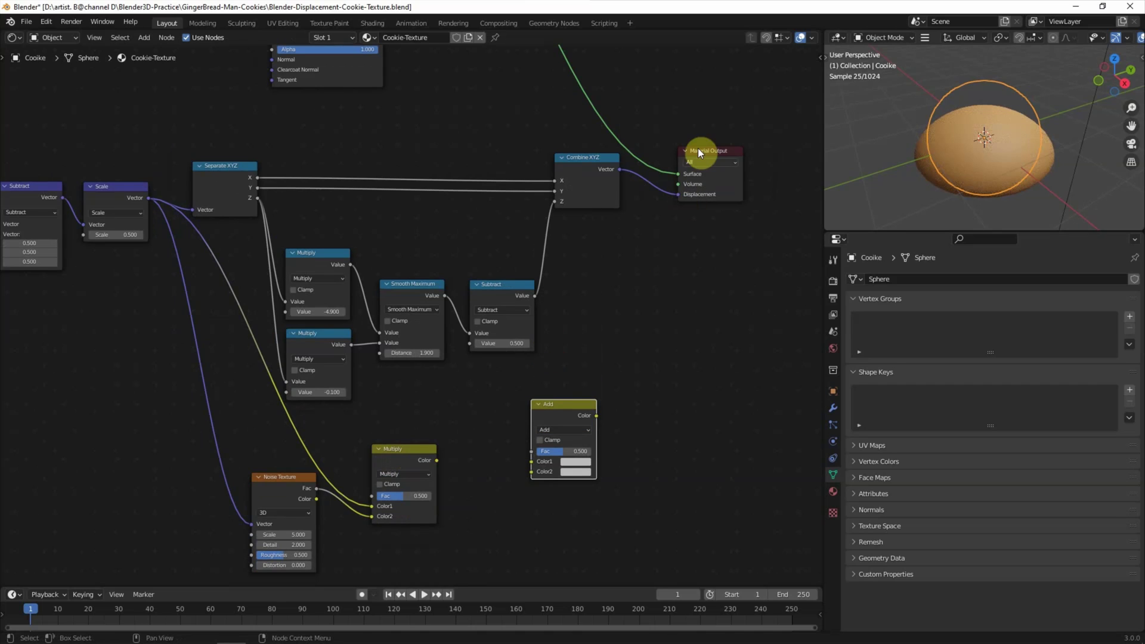
left_click_drag(719, 148, 752, 149)
left_click_drag(559, 407, 674, 190)
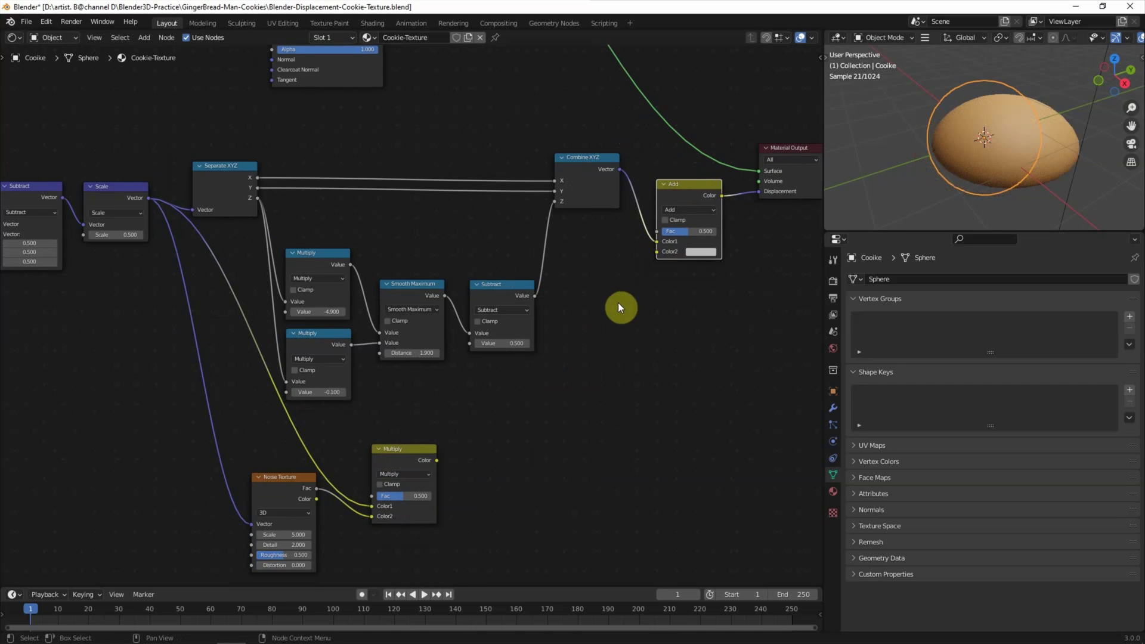
left_click_drag(436, 459, 655, 252)
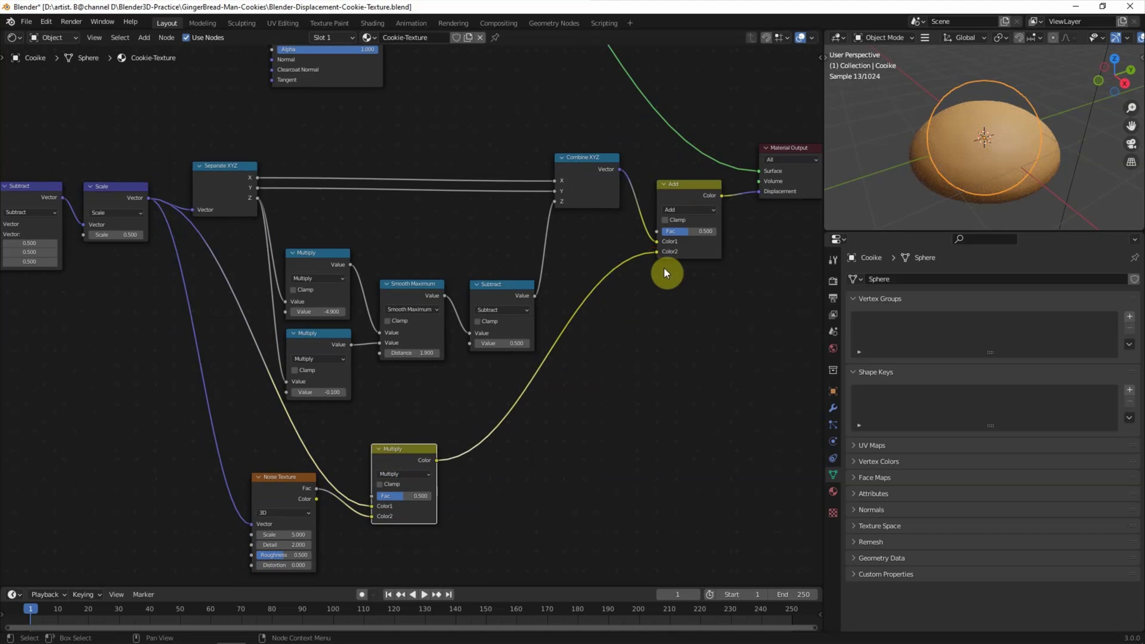
left_click_drag(300, 478, 287, 486)
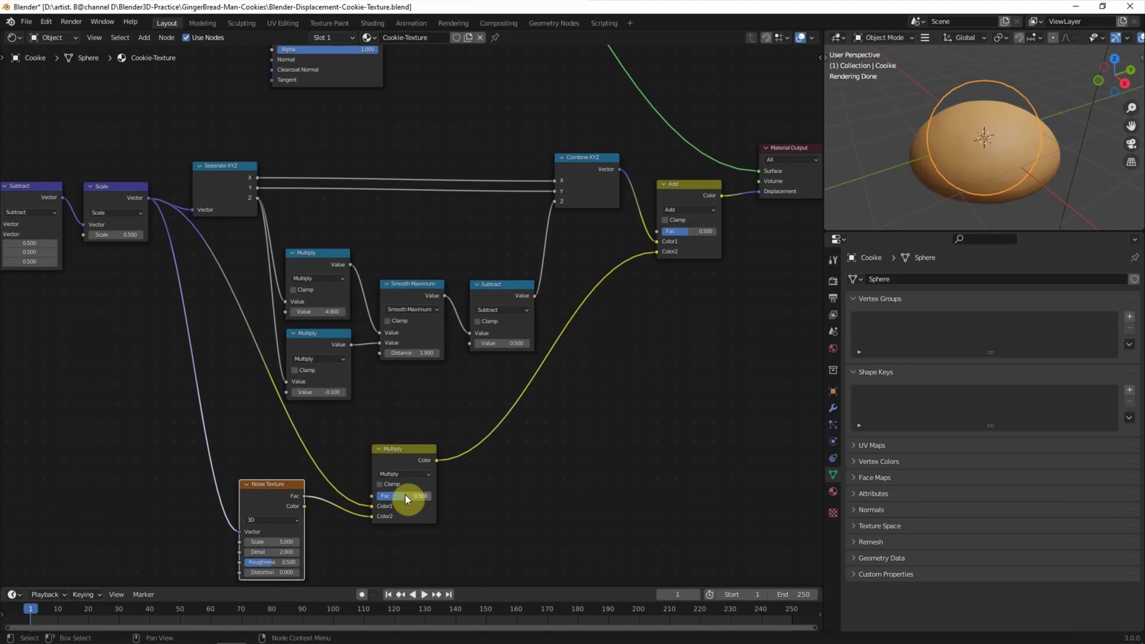
left_click_drag(405, 497, 441, 497)
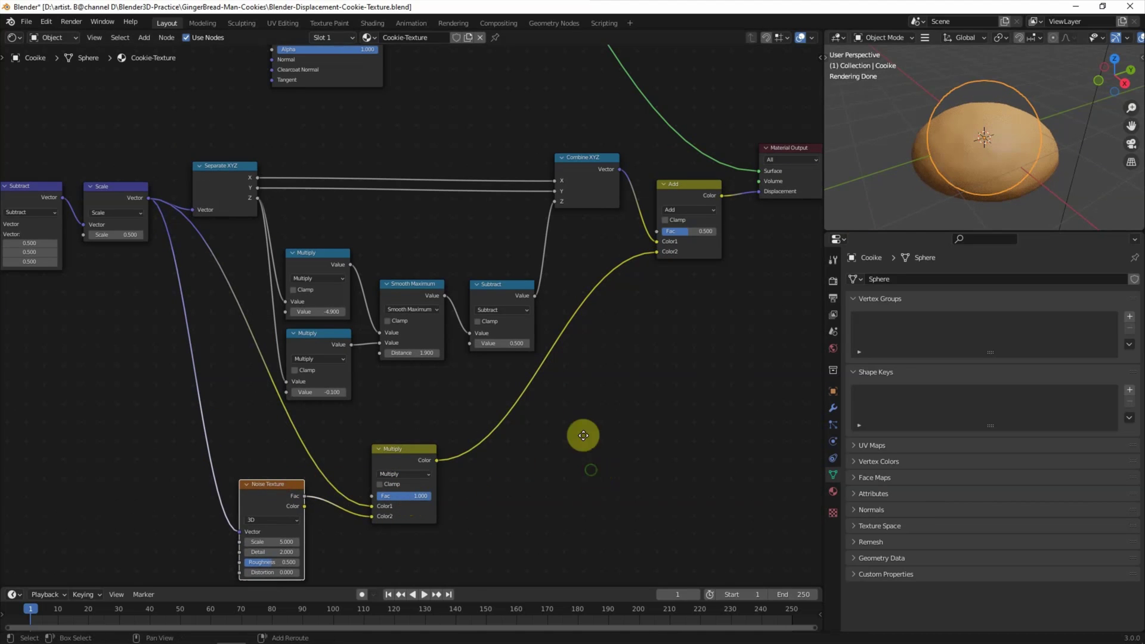
- Set Noise Scale 16.500, Detail 15.000, Distortion 0.200 and the Add factor to 1.000
middle_click_drag(592, 470, 577, 335)
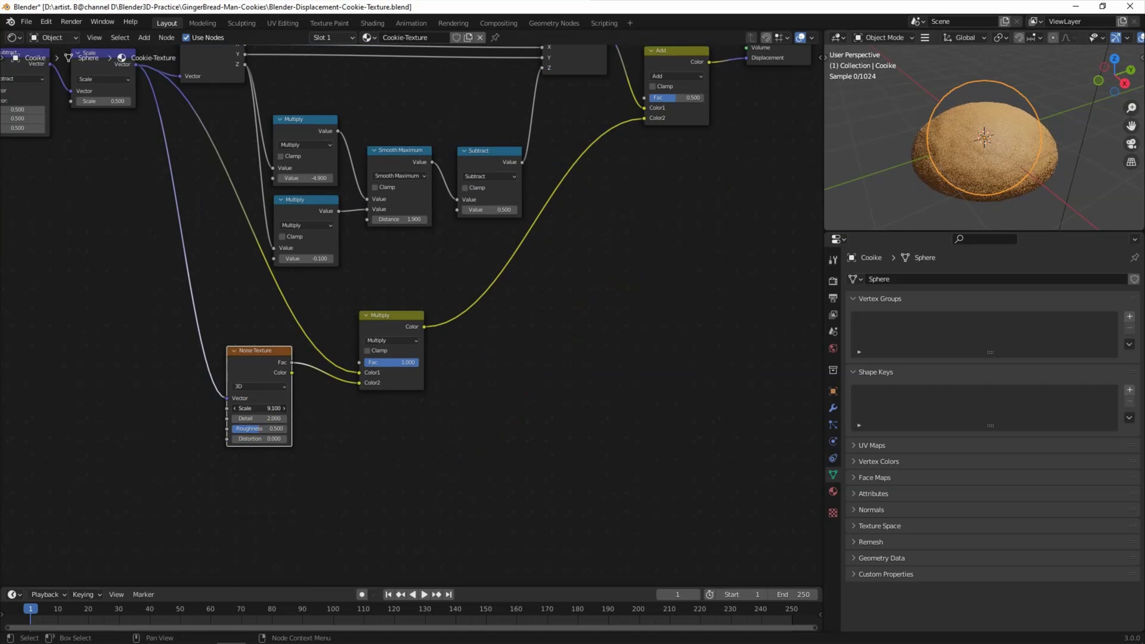
mouse_move(245, 408)
left_mouse_down()
mouse_move(252, 430)
mouse_move(280, 419)
left_mouse_up()
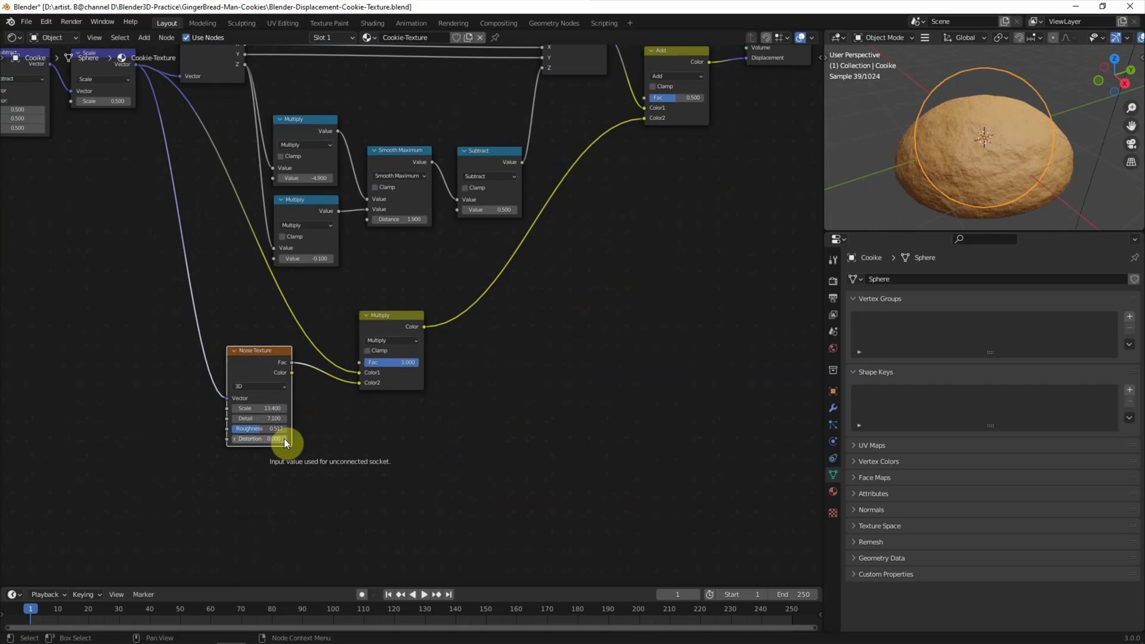
left_click(285, 439)
mouse_move(260, 408)
left_mouse_down()
mouse_move(283, 408)
mouse_move(270, 408)
left_mouse_up()
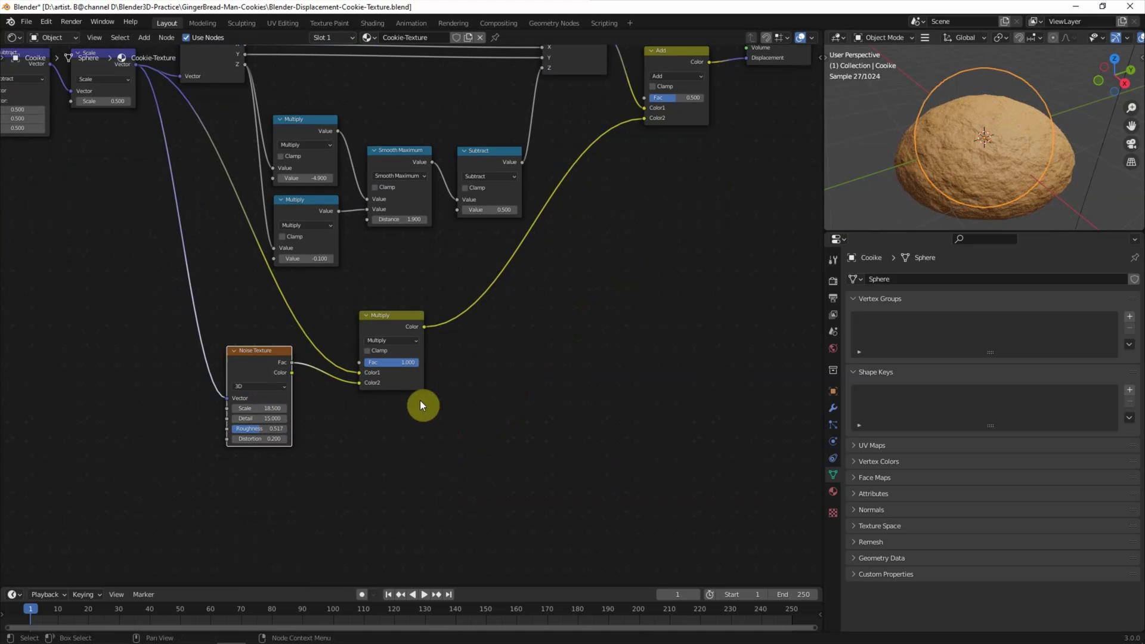
middle_click_drag(574, 374, 552, 398)
mouse_move(637, 131)
left_mouse_down()
mouse_move(662, 132)
mouse_move(614, 132)
mouse_move(668, 132)
left_mouse_up()
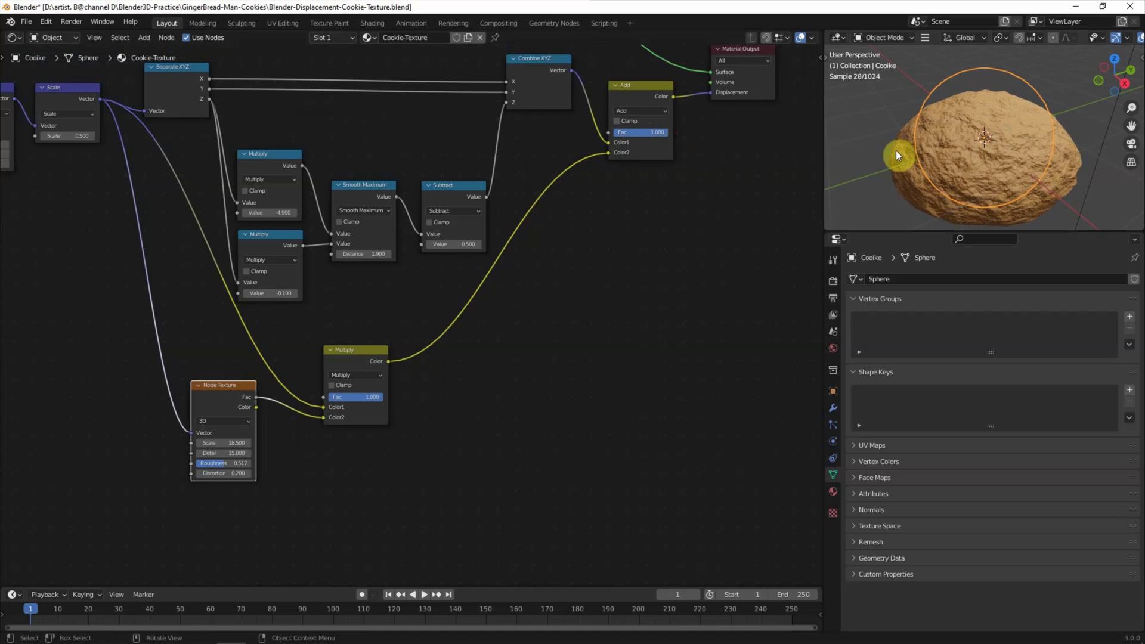
middle_click_drag(896, 150, 899, 138)
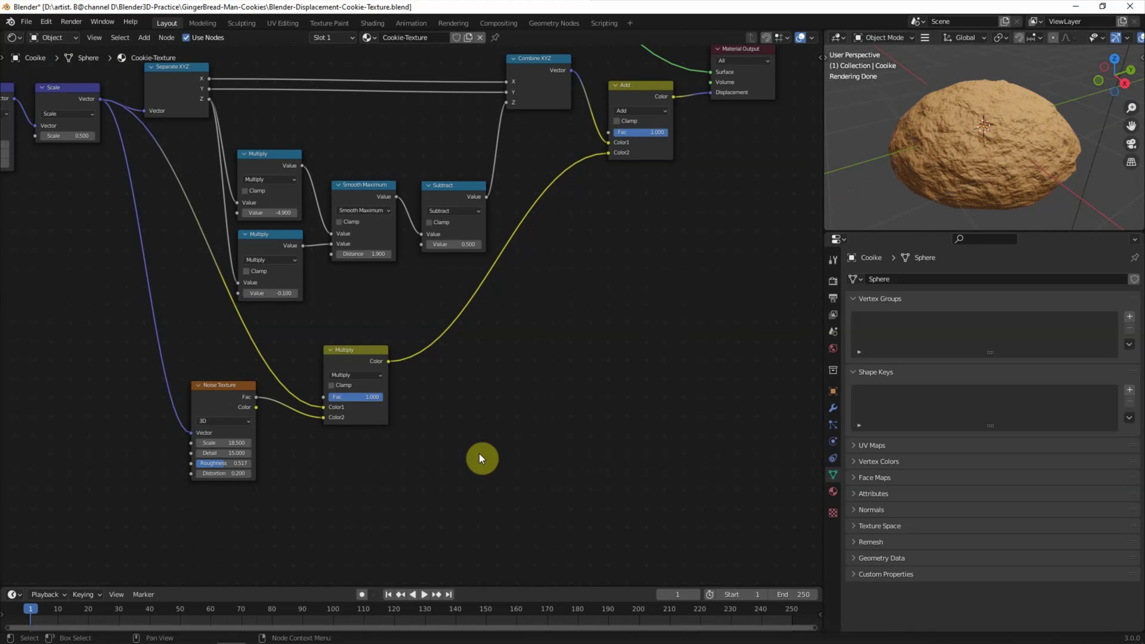
middle_click_drag(485, 459, 571, 440)
- Duplicate the Multiply mix node and add a Voronoi Texture and a Map Range node
left_click(469, 334)
key("shift+d")
left_click(465, 460)
left_click(144, 37)
type("vor")
left_click(179, 71)
left_click(637, 543)
left_click(147, 37)
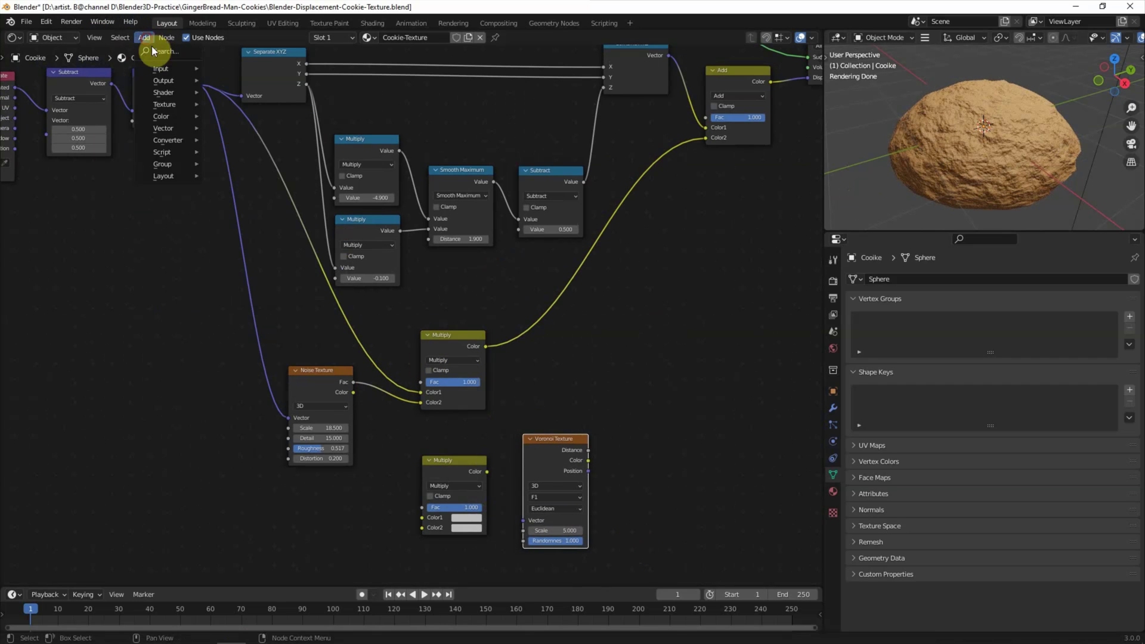
type("map")
left_click(180, 97)
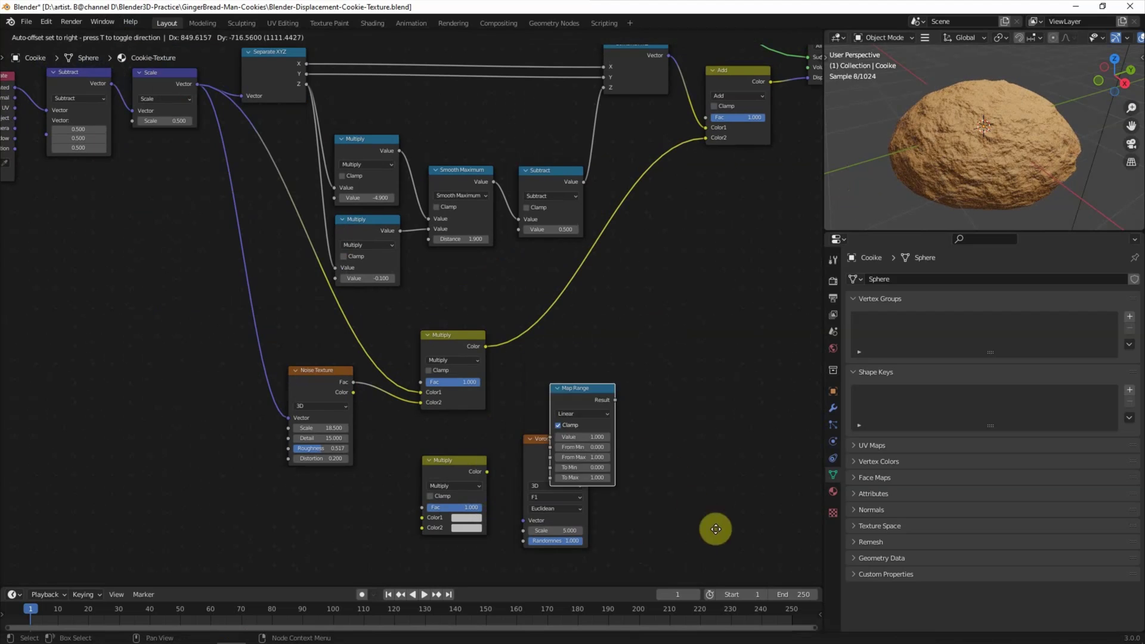
left_click(668, 497)
- Wire noise into a Linear Light mix driving a Distance to Edge Voronoi, whose Distance feeds Map Range
left_click_drag(332, 278, 422, 517)
left_click_drag(292, 365, 240, 369)
left_click_drag(302, 396, 422, 527)
left_click(458, 486)
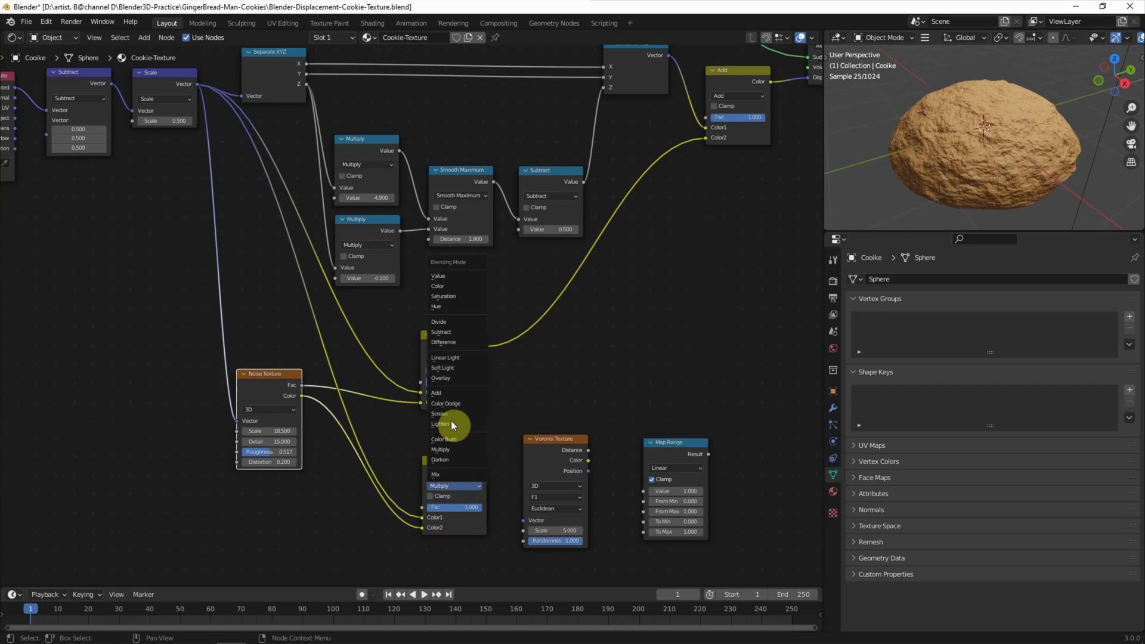
left_click(445, 357)
left_click(544, 498)
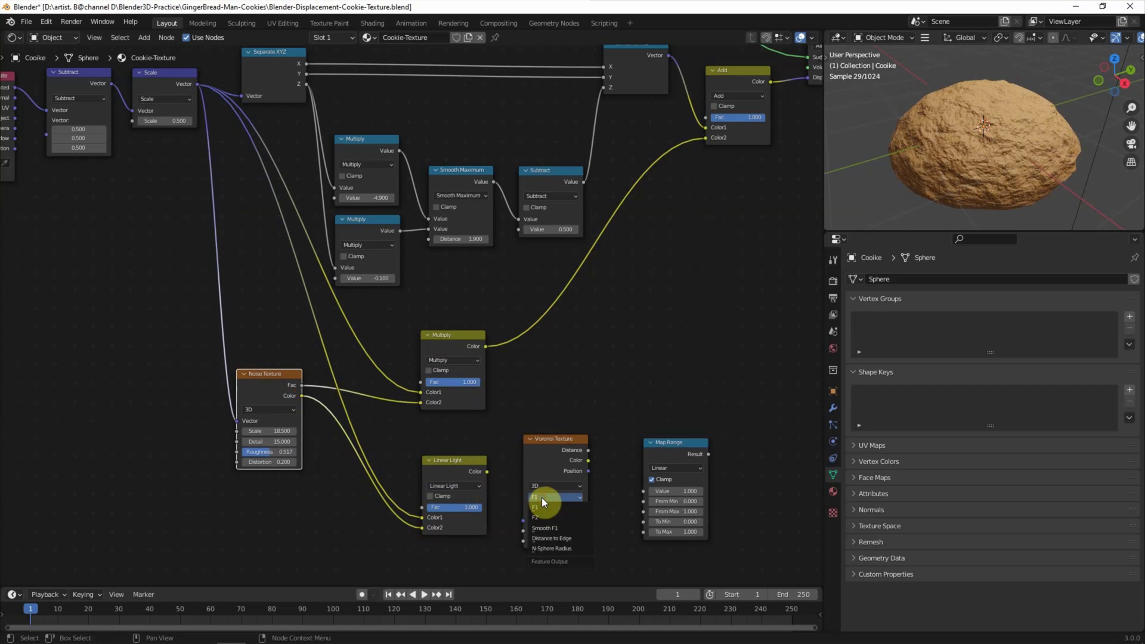
left_click(565, 539)
left_click_drag(488, 471, 496, 474)
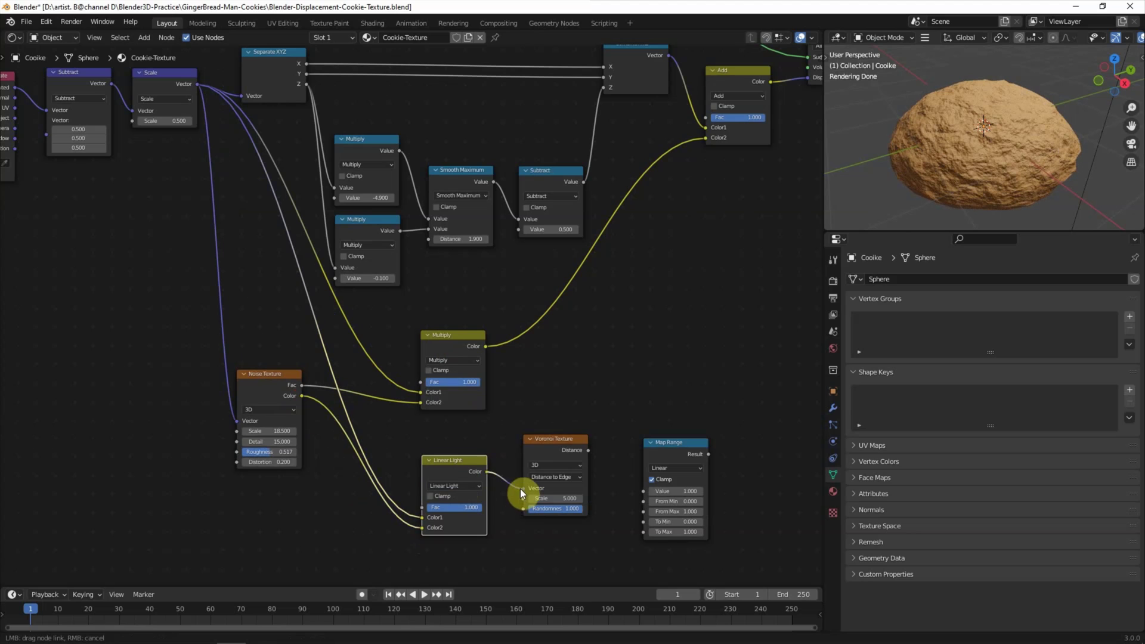
left_click_drag(587, 451, 643, 491)
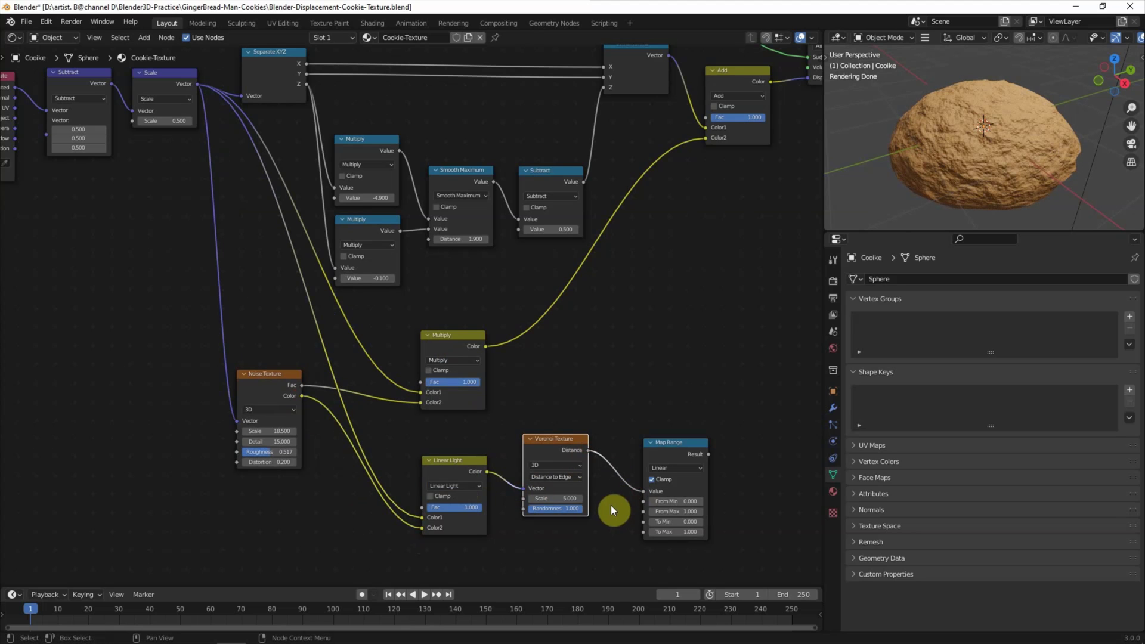
- Move the Material Output node further right
middle_click_drag(611, 506, 464, 470)
scroll(464, 471, "down", 1)
middle_click_drag(621, 112, 577, 138)
left_click_drag(577, 138, 685, 122)
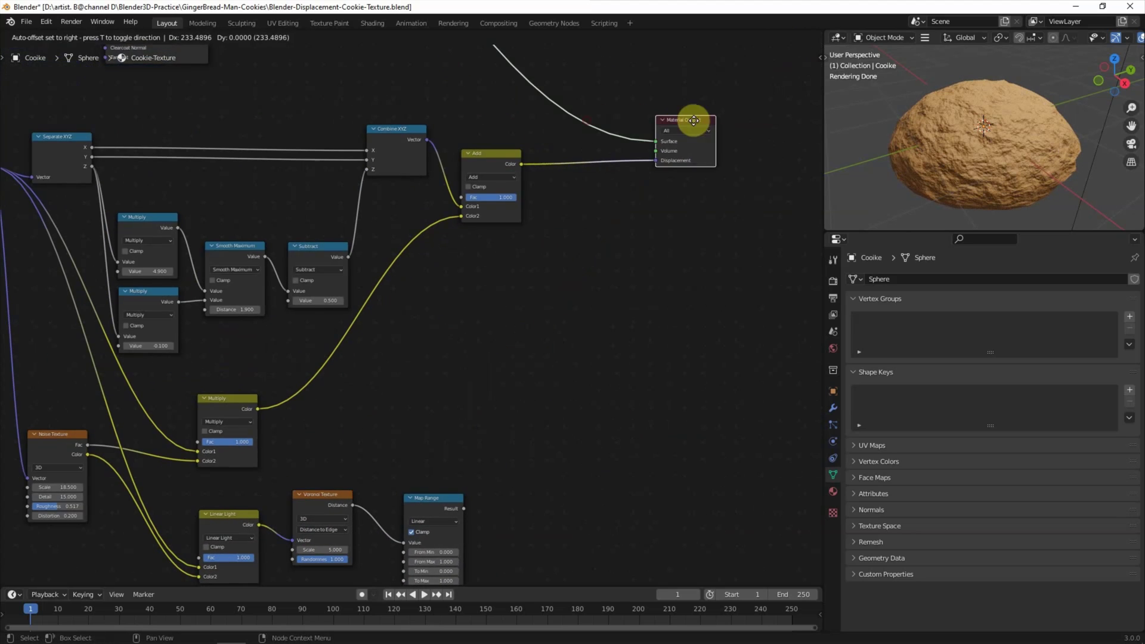
- Drive Displacement from Map Range: From Min -0.08, From Max 0.11, To Min -0.1, To Max 0
left_click_drag(674, 160, 610, 165)
mouse_move(463, 508)
left_mouse_down()
mouse_move(587, 209)
mouse_move(674, 160)
left_mouse_up()
mouse_move(619, 366)
middle_mouse_down()
mouse_move(599, 403)
mouse_move(611, 401)
middle_mouse_up()
double_click(546, 417)
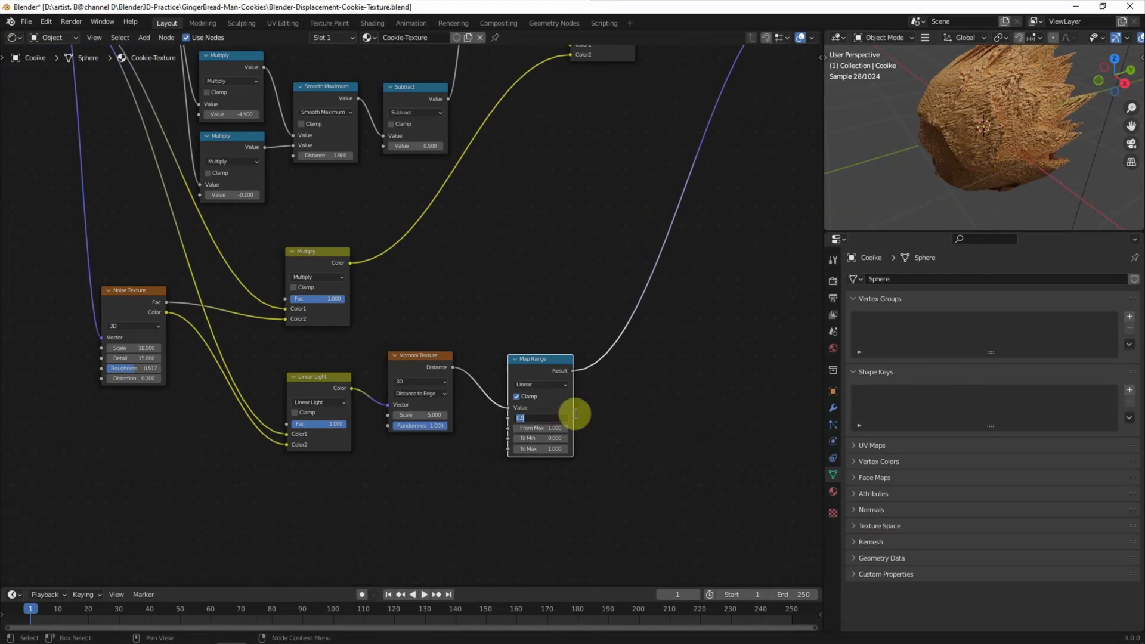
type("-0.08")
key("Tab")
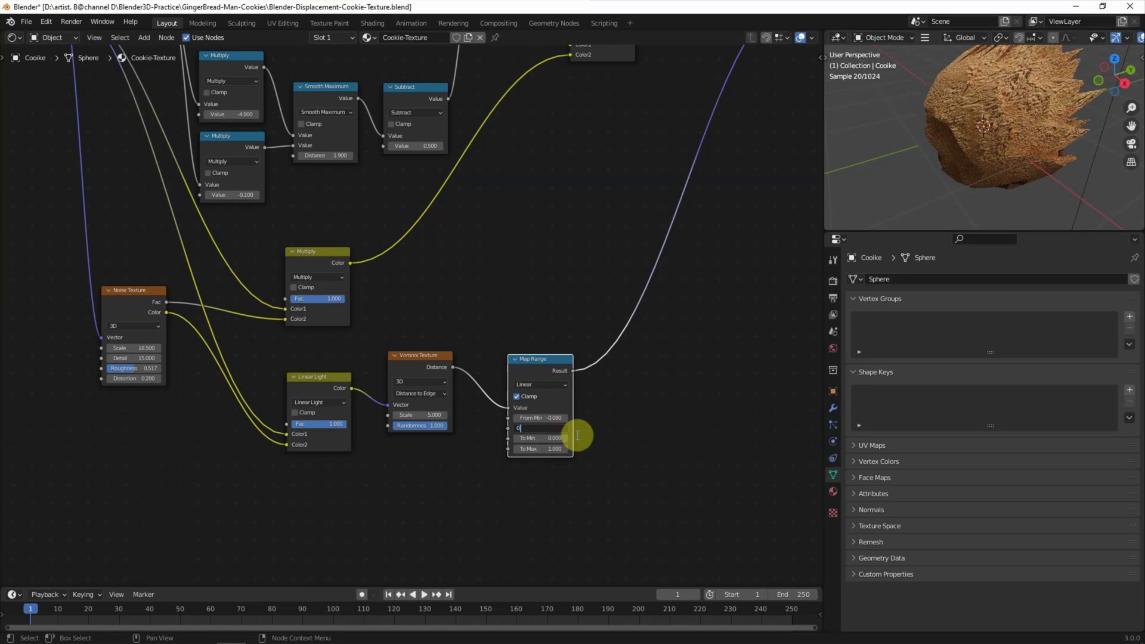
double_click(554, 439)
type("-0.1")
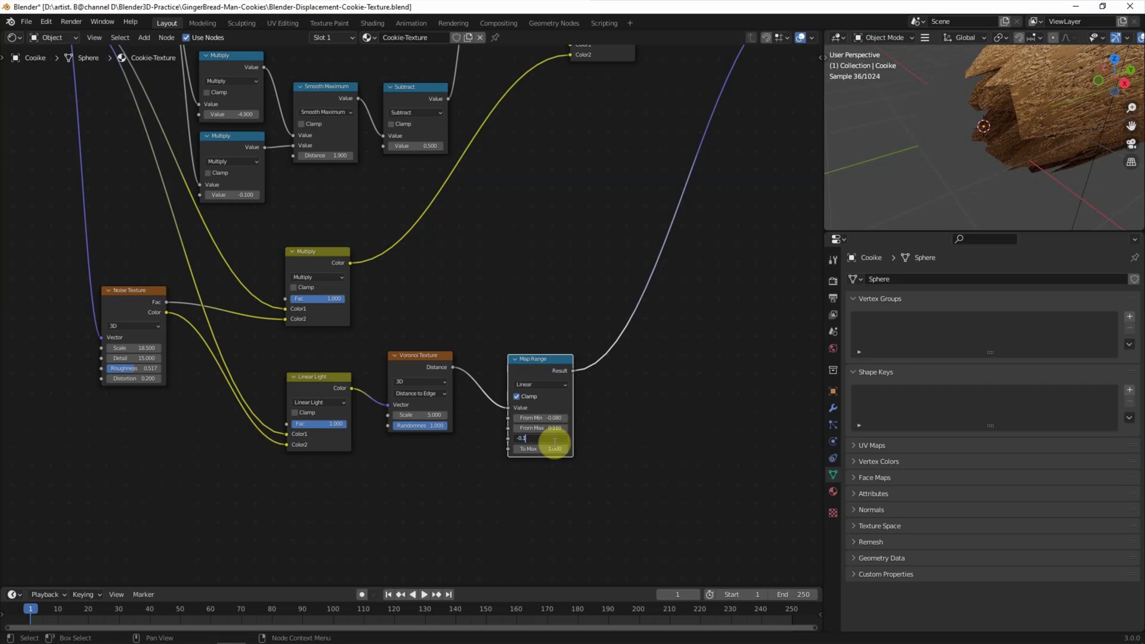
key("Return")
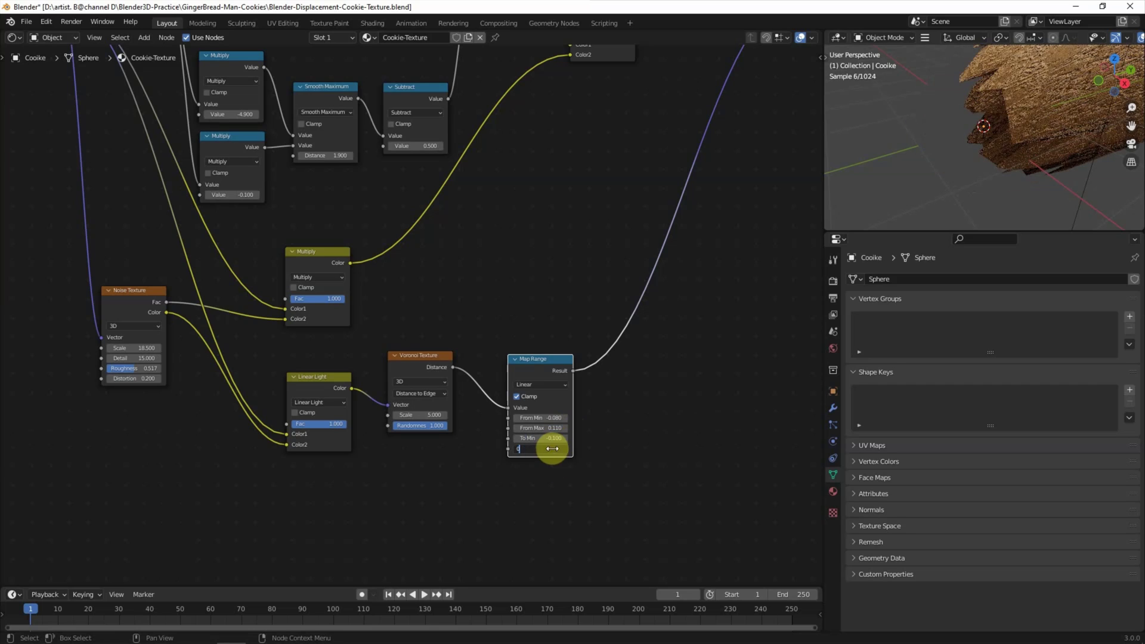
key("Return")
- Set Voronoi Scale 5.600 and Randomness 0.575, and the Linear Light factor to 0.010
mouse_move(437, 413)
left_mouse_down()
mouse_move(393, 414)
mouse_move(433, 414)
left_mouse_up()
left_click(349, 418)
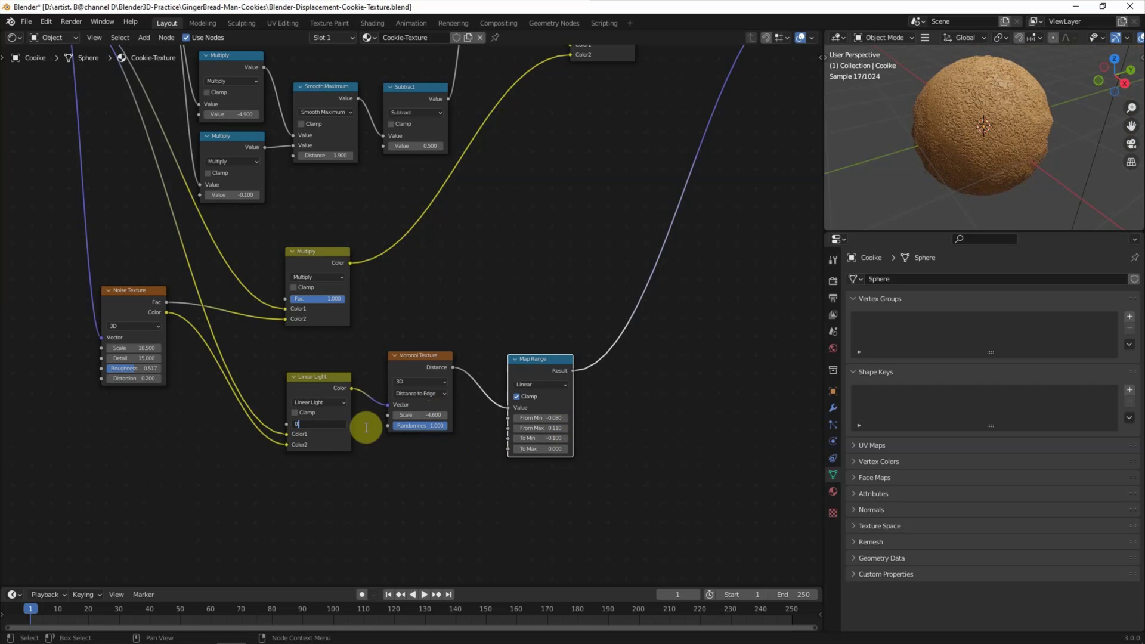
type(".02")
key("Return")
mouse_move(429, 416)
left_mouse_down()
mouse_move(406, 416)
mouse_move(431, 457)
mouse_move(424, 425)
mouse_move(463, 431)
left_mouse_up()
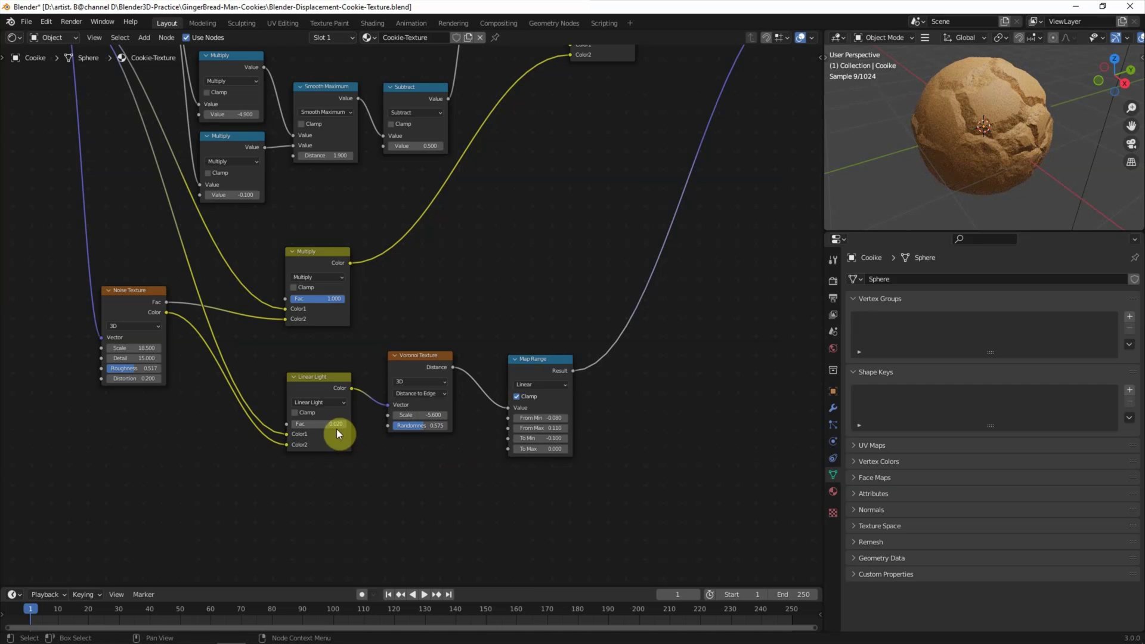
type("1")
key("Return")
scroll(362, 442, "down", 1)
middle_click_drag(640, 298, 569, 228)
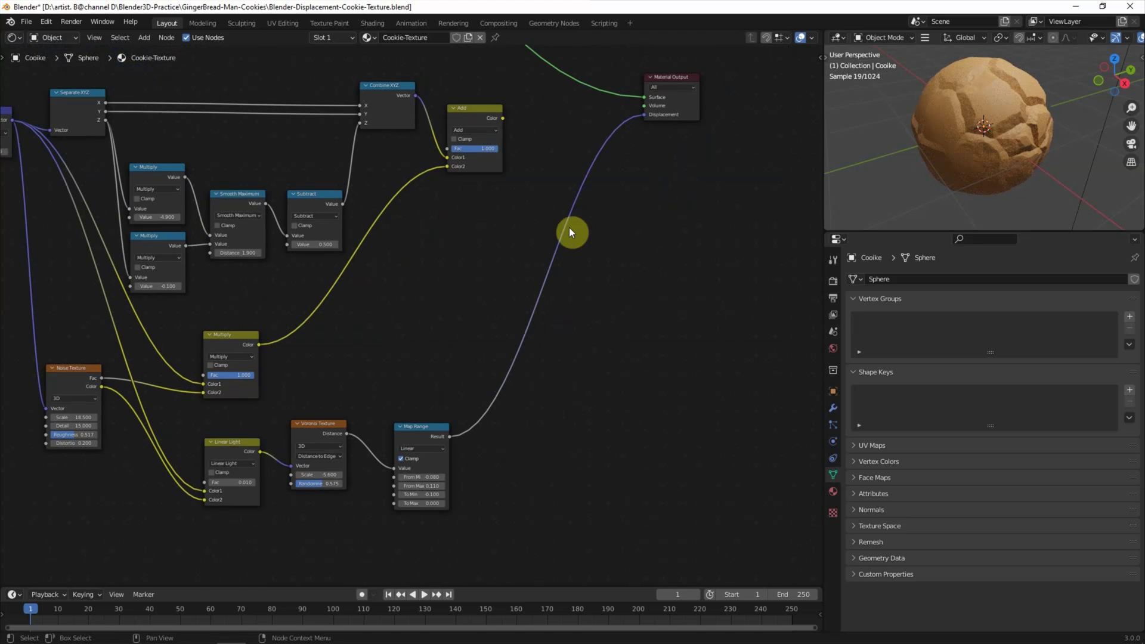
- Duplicate the Add node to combine the cookie shape and Map Range cracks before Displacement
left_click(484, 119)
key("shift+d")
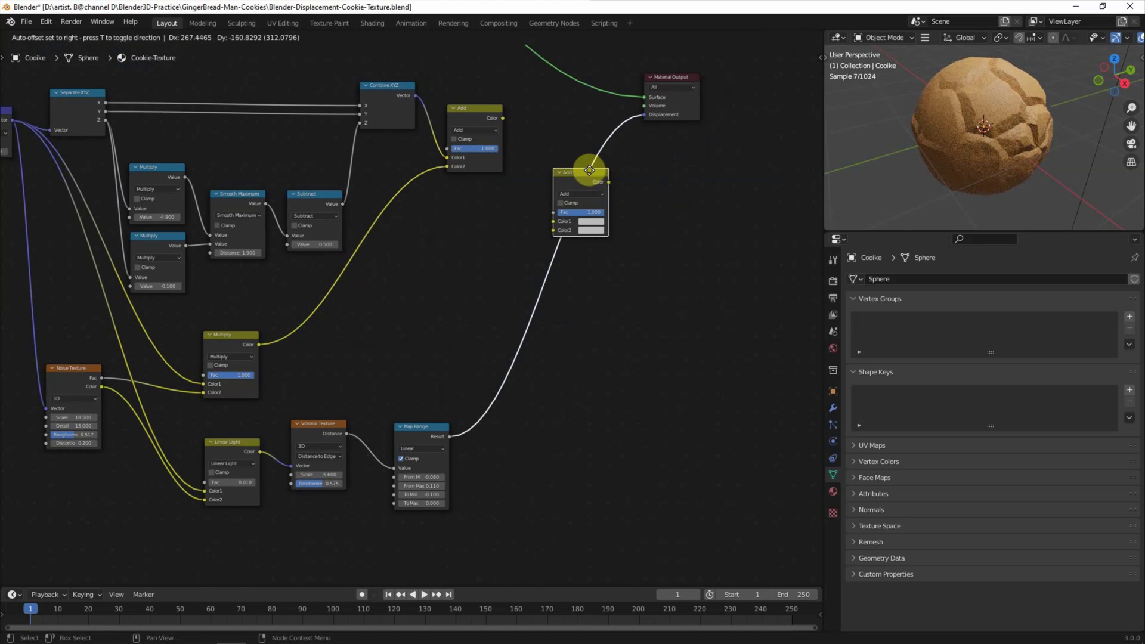
left_click(588, 175)
left_click_drag(503, 118, 549, 225)
left_click_drag(503, 119, 553, 215)
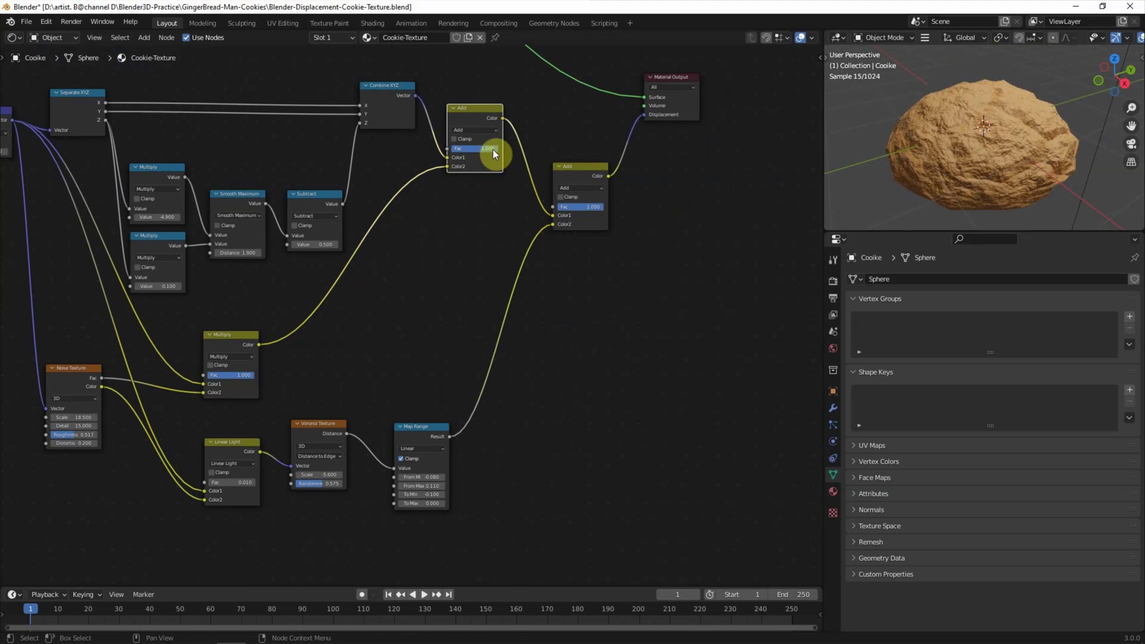
- Preview each Add branch at factor 0, restore both to 1, then scroll to the Principled BSDF
key("BackSpace")
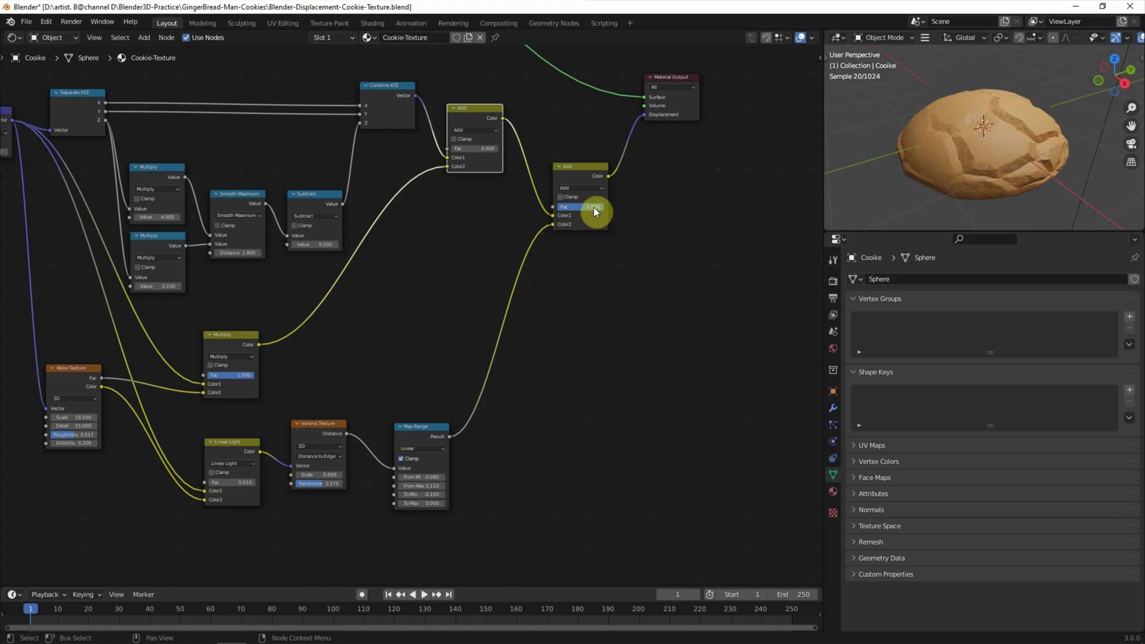
key("BackSpace")
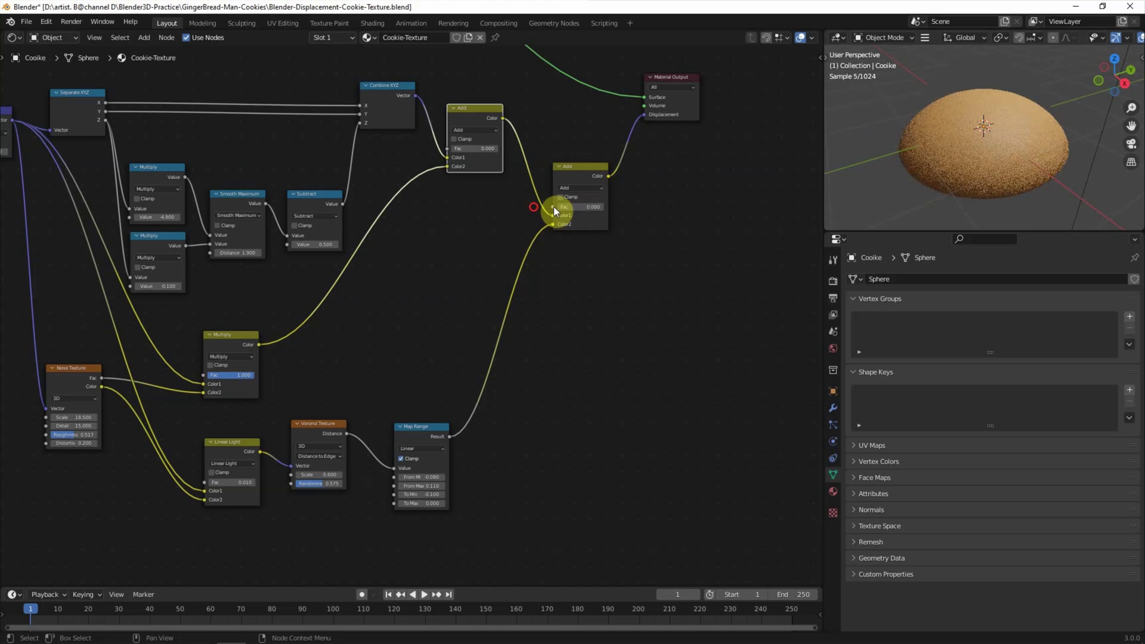
key("ctrl+v")
key("ctrl+v")
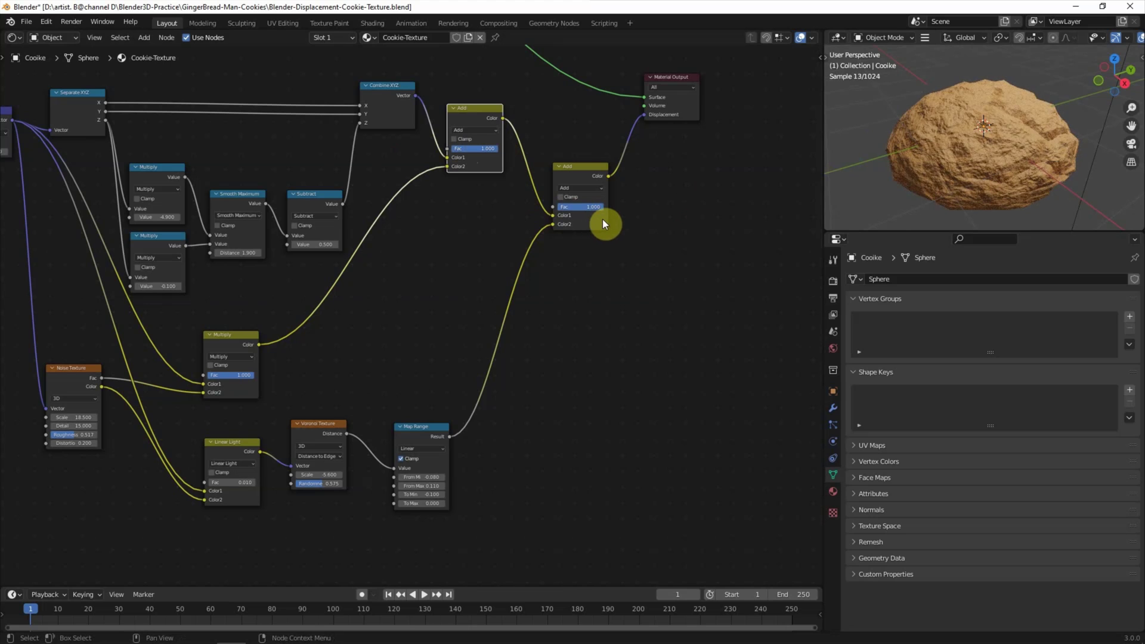
left_click(655, 311)
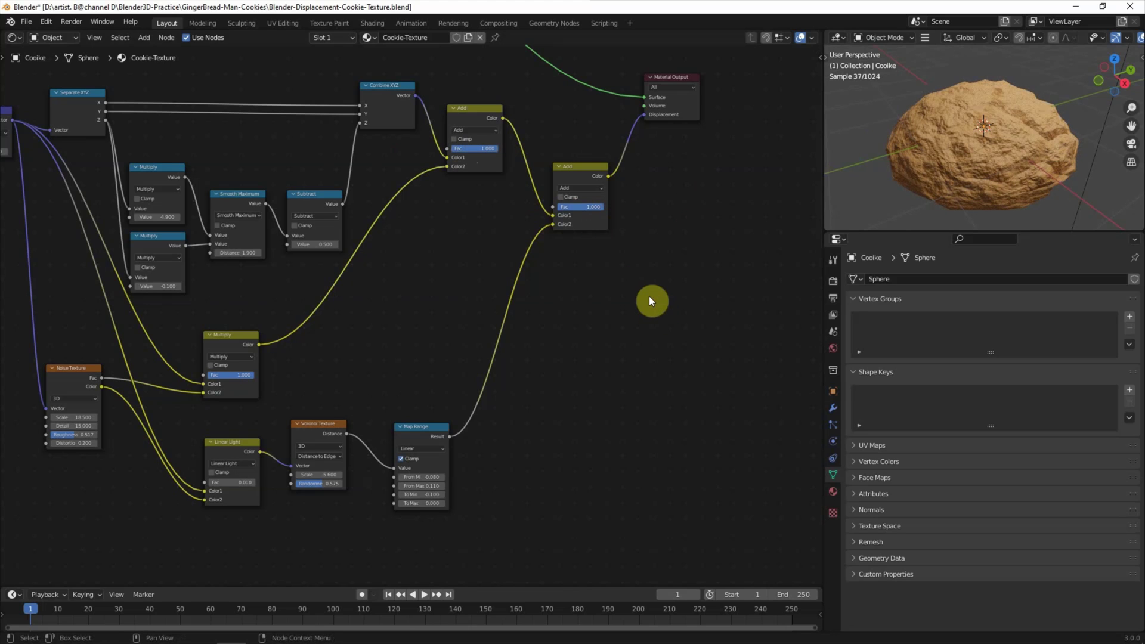
scroll(646, 371, "up", 5)
scroll(538, 377, "up", 5)
scroll(551, 309, "left", 5)
scroll(551, 314, "up", 2)
scroll(324, 255, "up", 1)
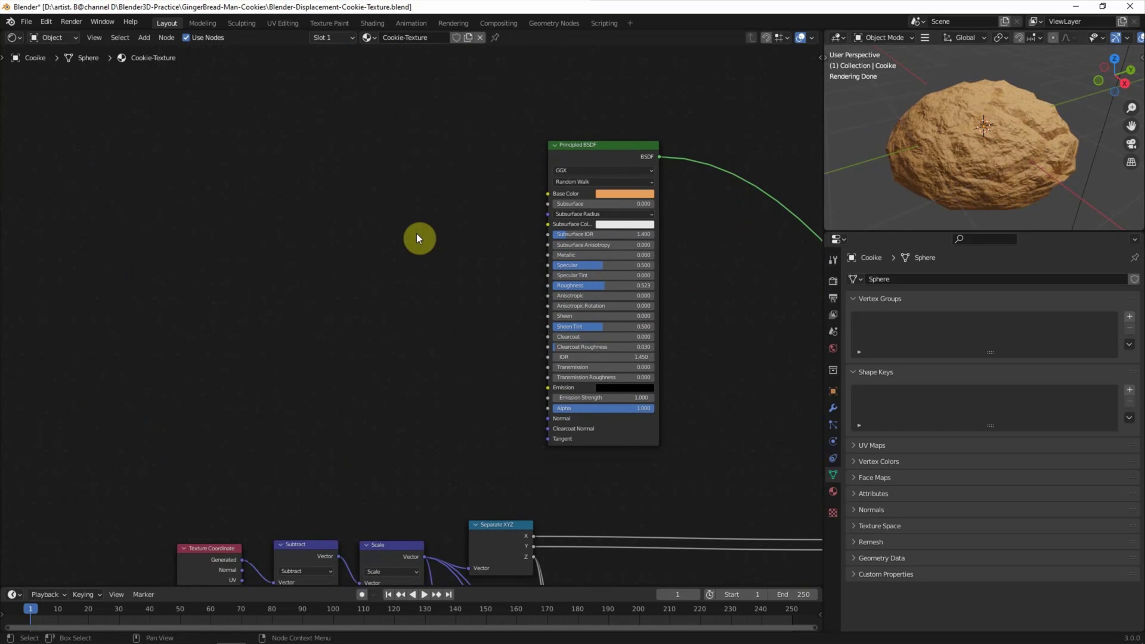
- Add a Texture Coordinate node and a Mapping node beside it, left of the material
scroll(239, 215, "left", 4)
scroll(179, 167, "up", 2)
left_click(144, 37)
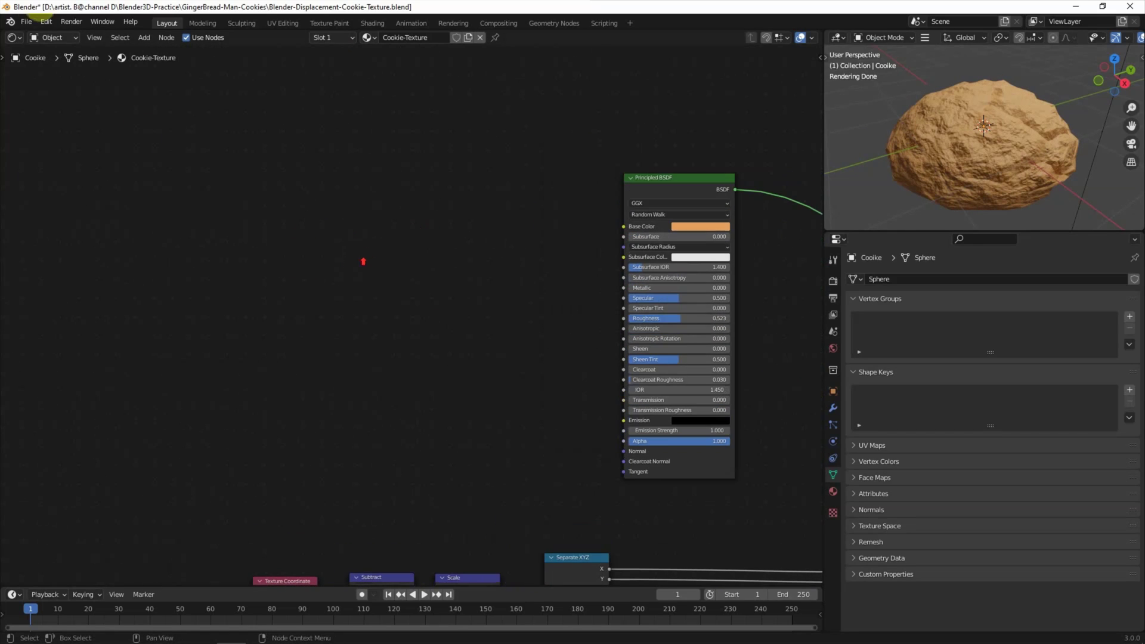
type("tex")
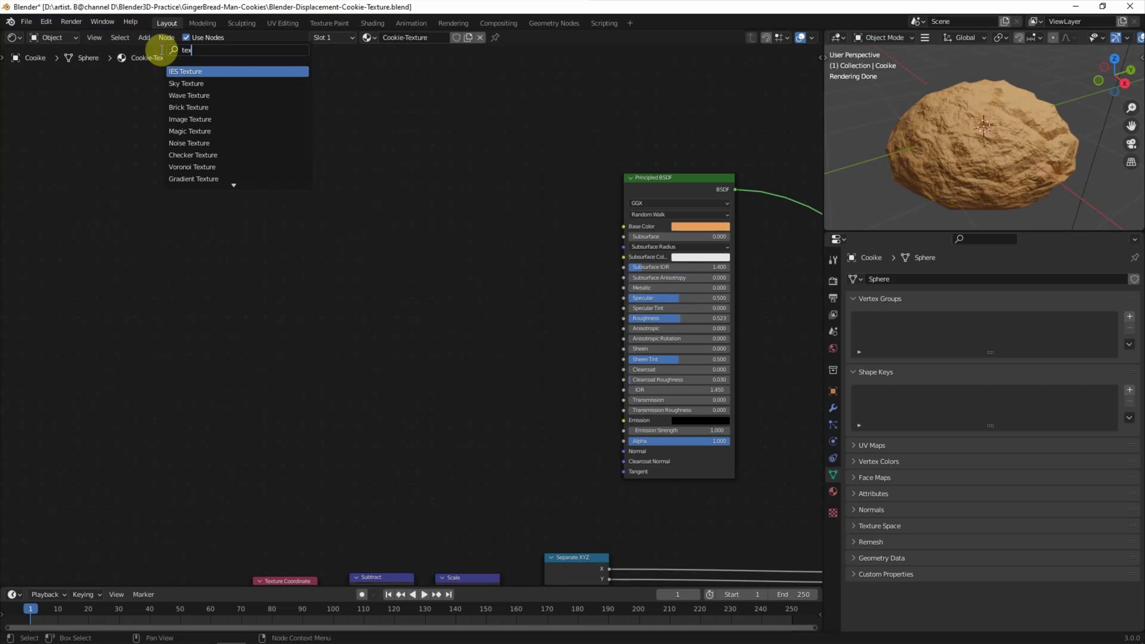
type("re coord")
key("Return")
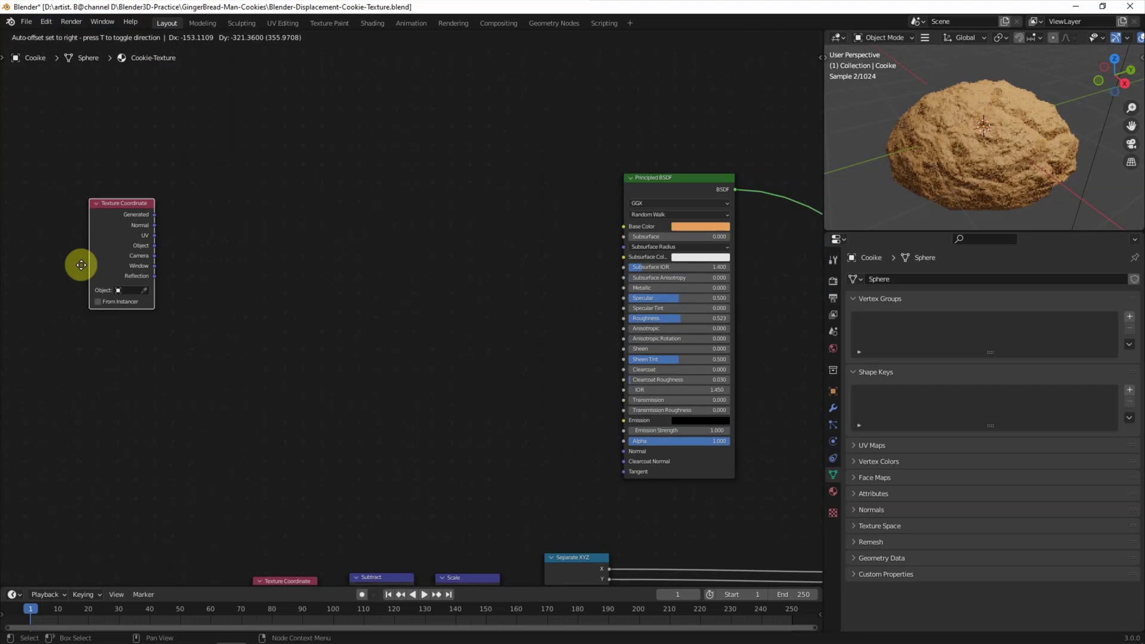
left_click(74, 255)
left_click(145, 37)
type("mappp")
left_click(182, 71)
left_click(246, 248)
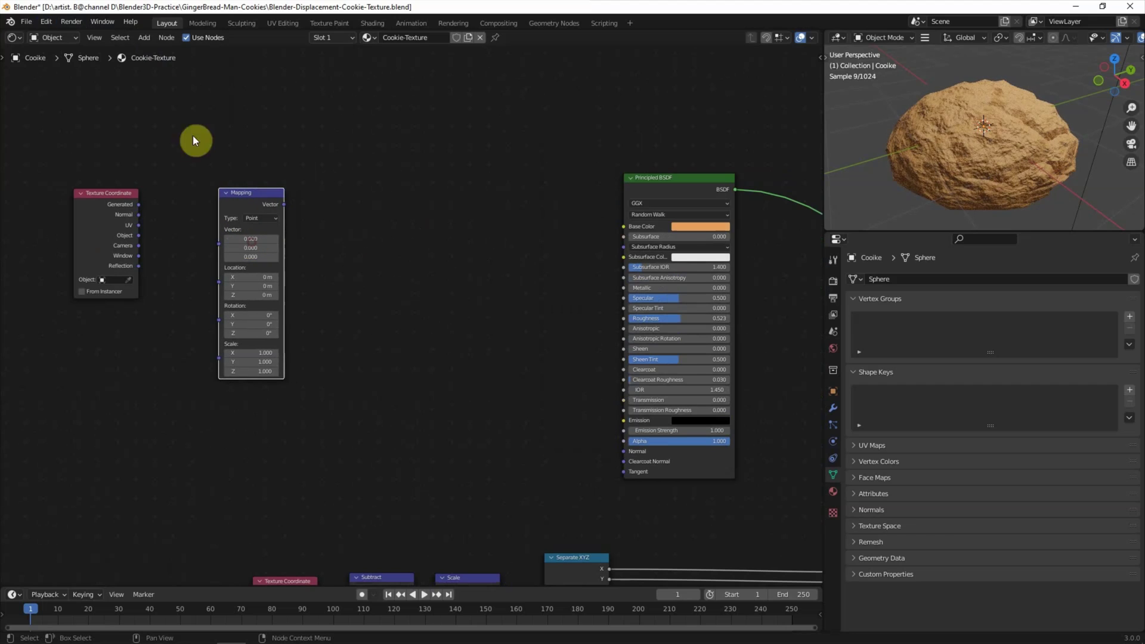
- Add a Separate XYZ node and a ColorRamp before the Principled BSDF, spaced in a row
left_click(161, 52)
type("sep")
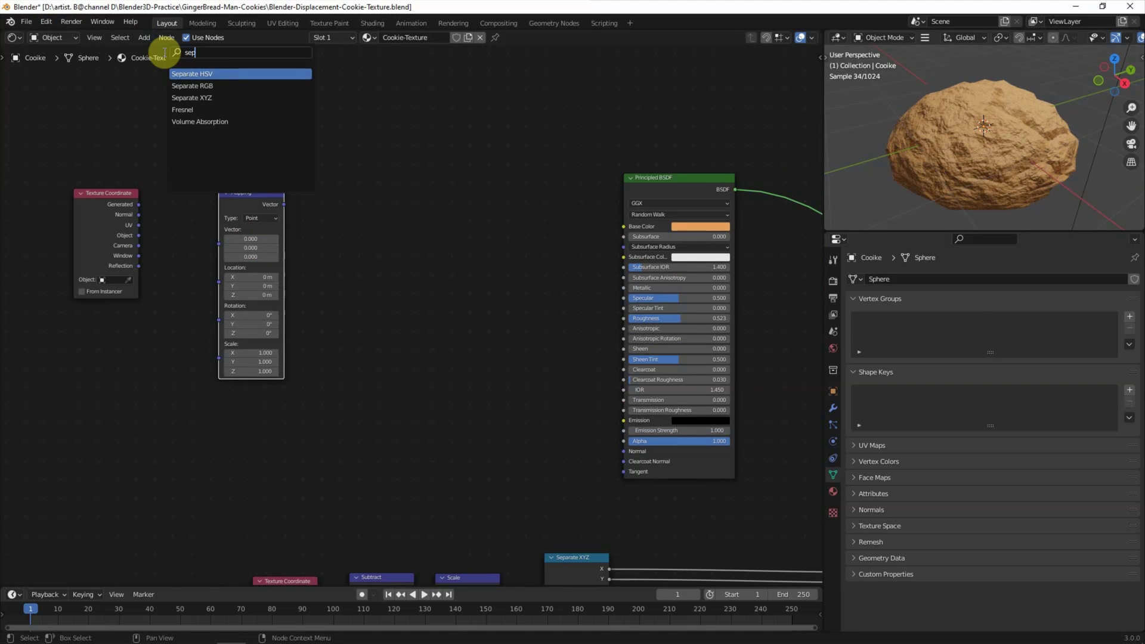
type("e")
left_click(190, 97)
left_click(426, 267)
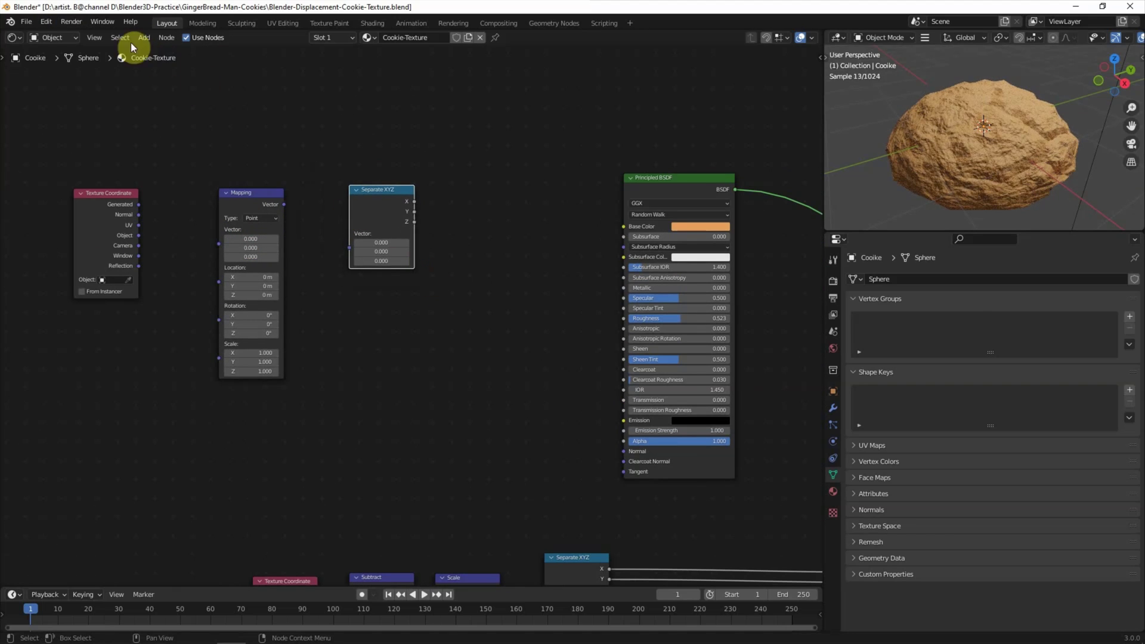
left_click(156, 52)
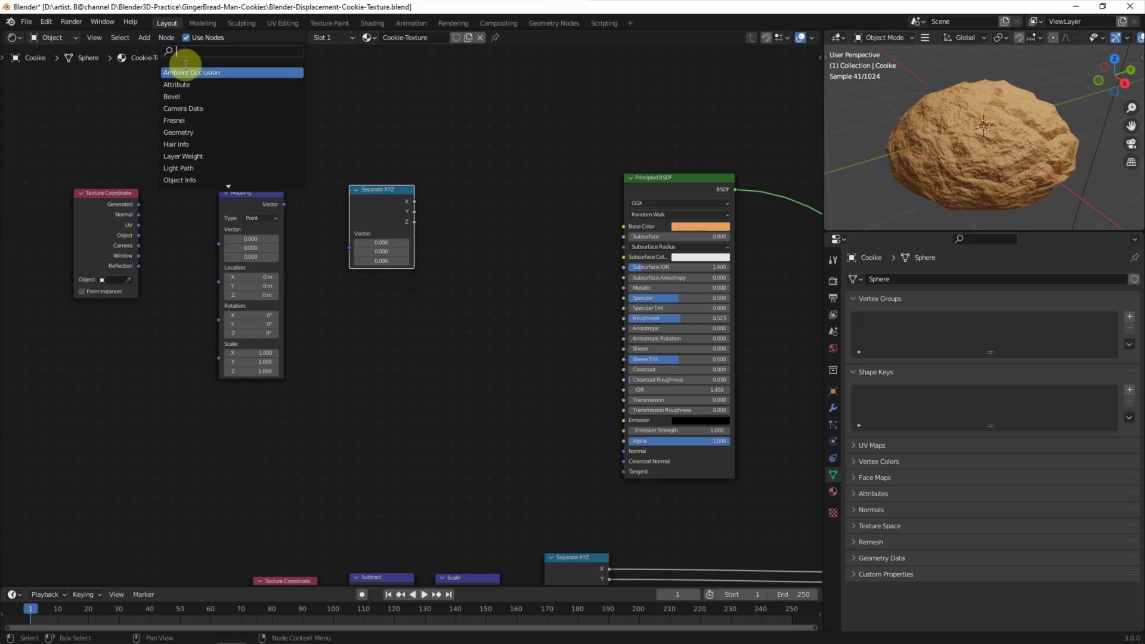
type("ramp")
left_click(185, 72)
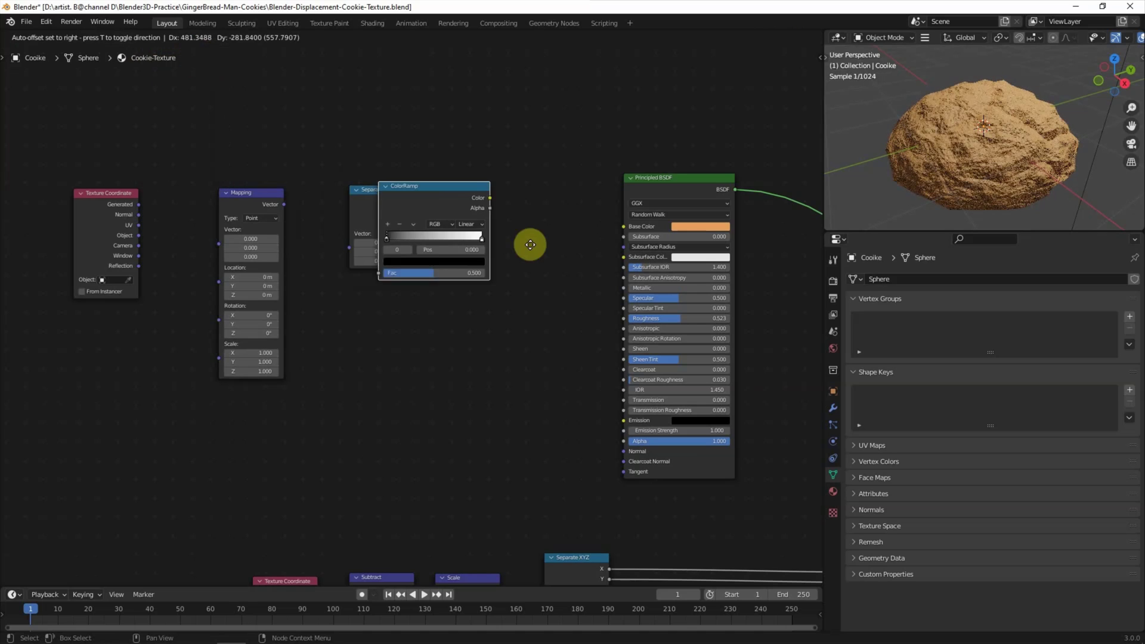
left_click(584, 232)
left_click_drag(385, 182, 378, 185)
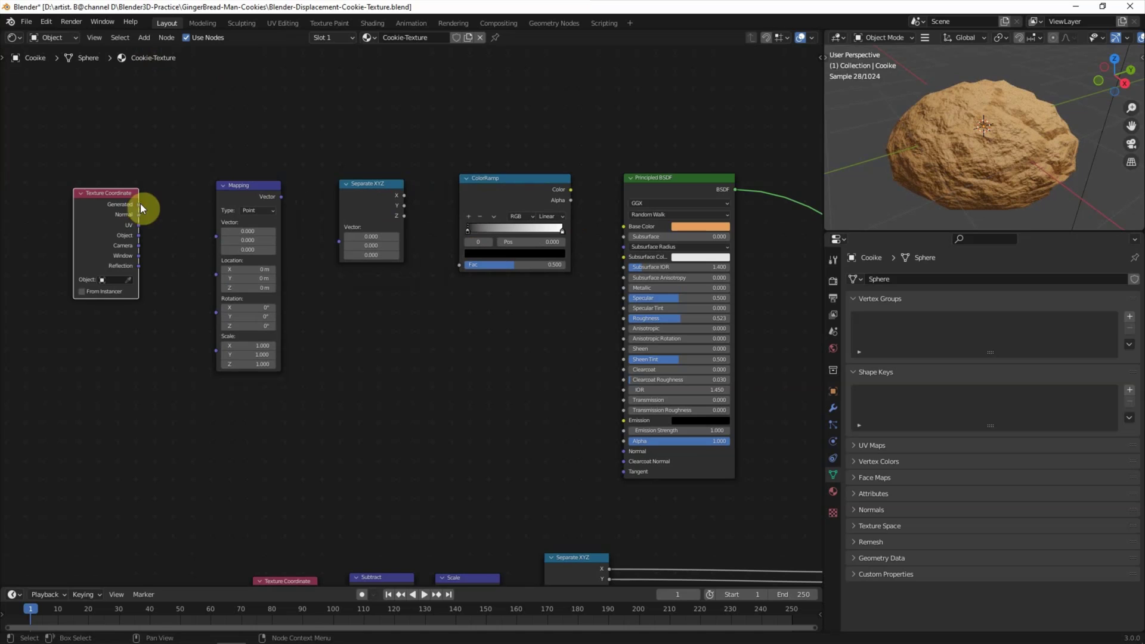
- Link Generated→Mapping→Separate XYZ and ColorRamp→Base Color, eyedropping orange into the ramp's end stop
left_click_drag(138, 204, 216, 222)
left_click_drag(281, 196, 459, 265)
mouse_move(571, 189)
left_mouse_down()
mouse_move(620, 227)
mouse_move(600, 213)
left_mouse_up()
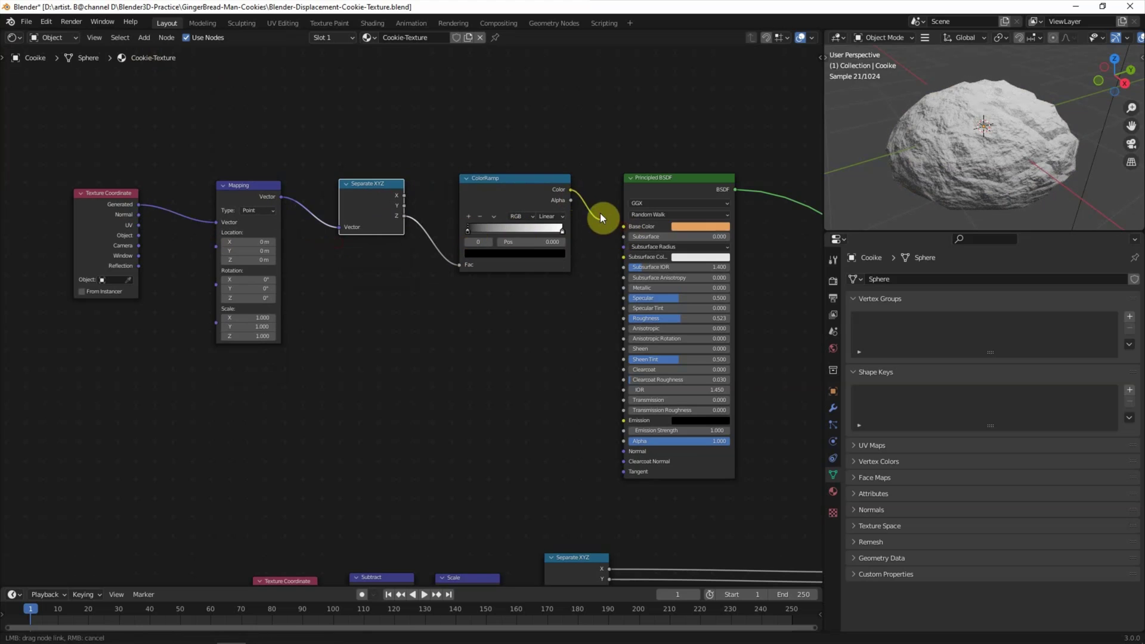
left_click(562, 230)
left_click(544, 257)
left_click(541, 250)
left_click(544, 163)
left_click(688, 225)
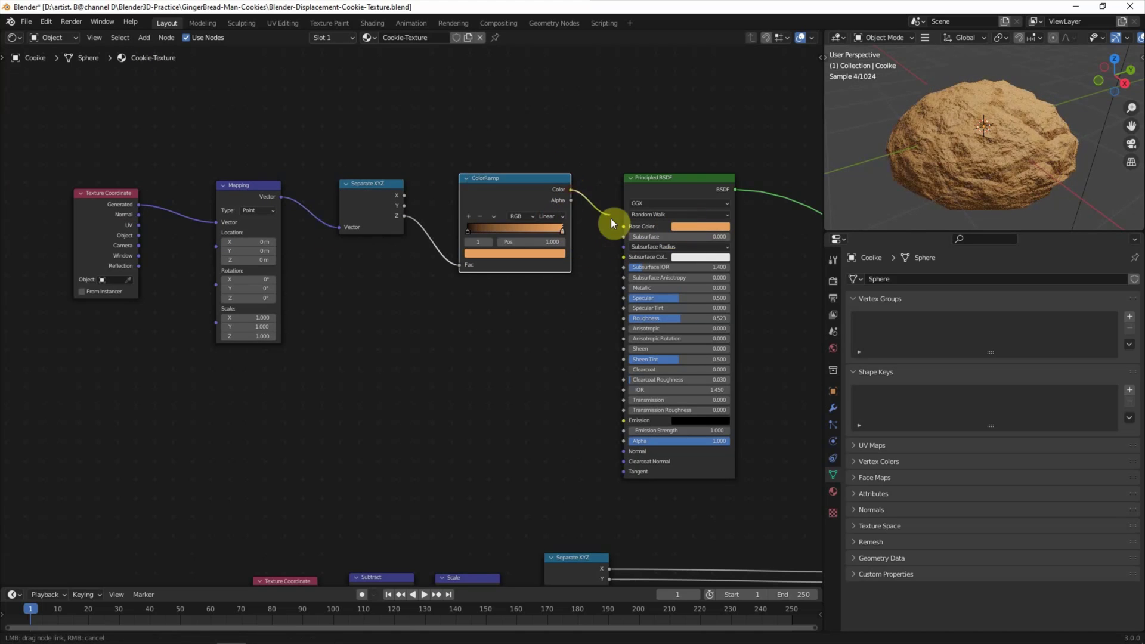
left_click_drag(571, 190, 623, 226)
- Slide the black stop toward the middle and the orange stop to 0.909, then inspect the cookie
mouse_move(471, 232)
left_mouse_down()
mouse_move(521, 232)
mouse_move(459, 234)
mouse_move(521, 235)
mouse_move(491, 230)
left_mouse_up()
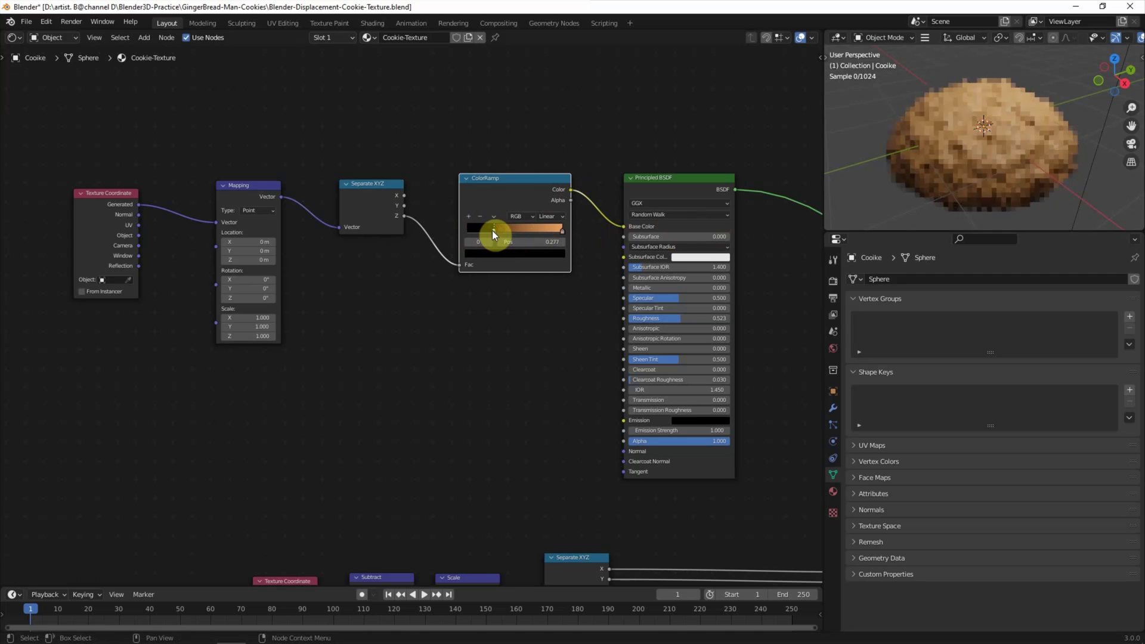
mouse_move(560, 230)
left_mouse_down()
mouse_move(538, 231)
mouse_move(552, 230)
left_mouse_up()
left_click(570, 141)
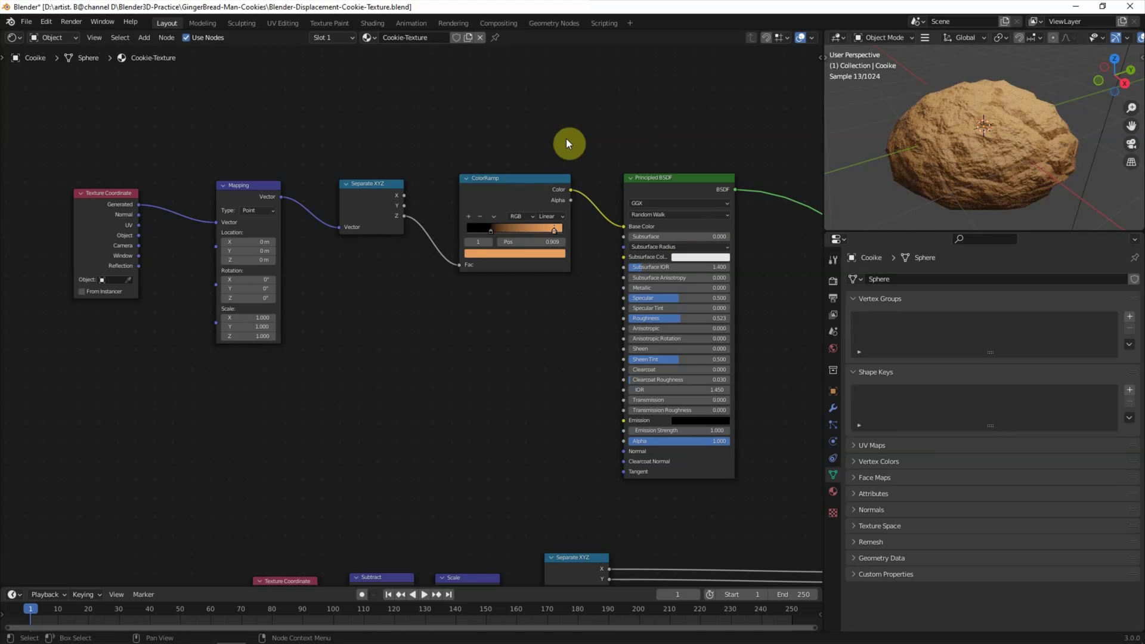
middle_click_drag(980, 206, 971, 163)
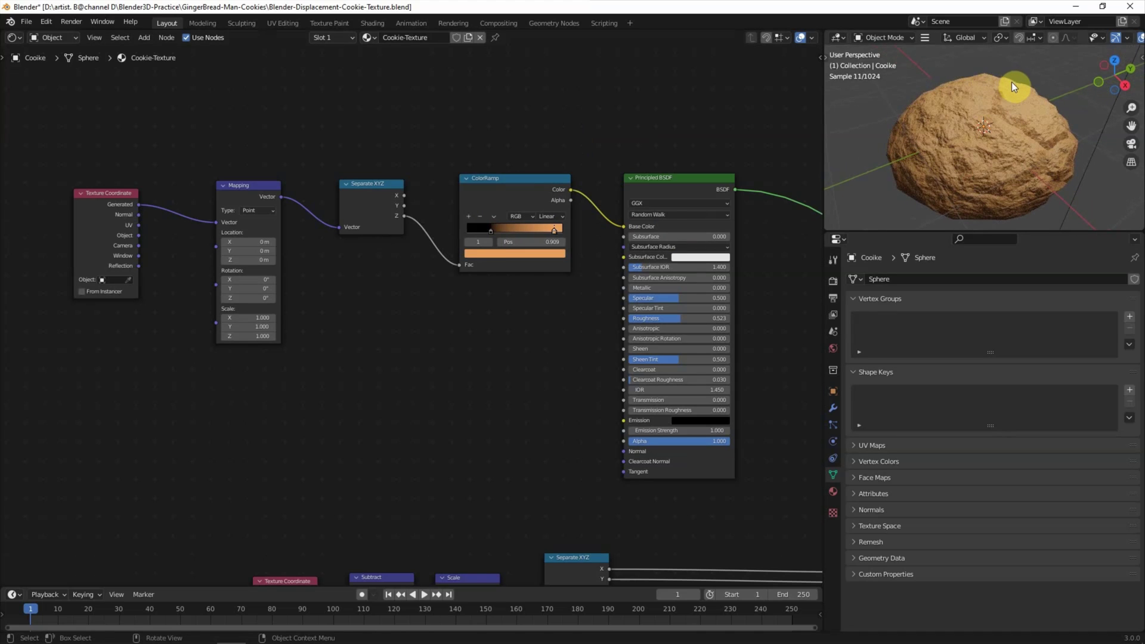
left_click(833, 408)
- Add a Subdivision Surface modifier with Levels Viewport and Render set to 3
left_click(879, 281)
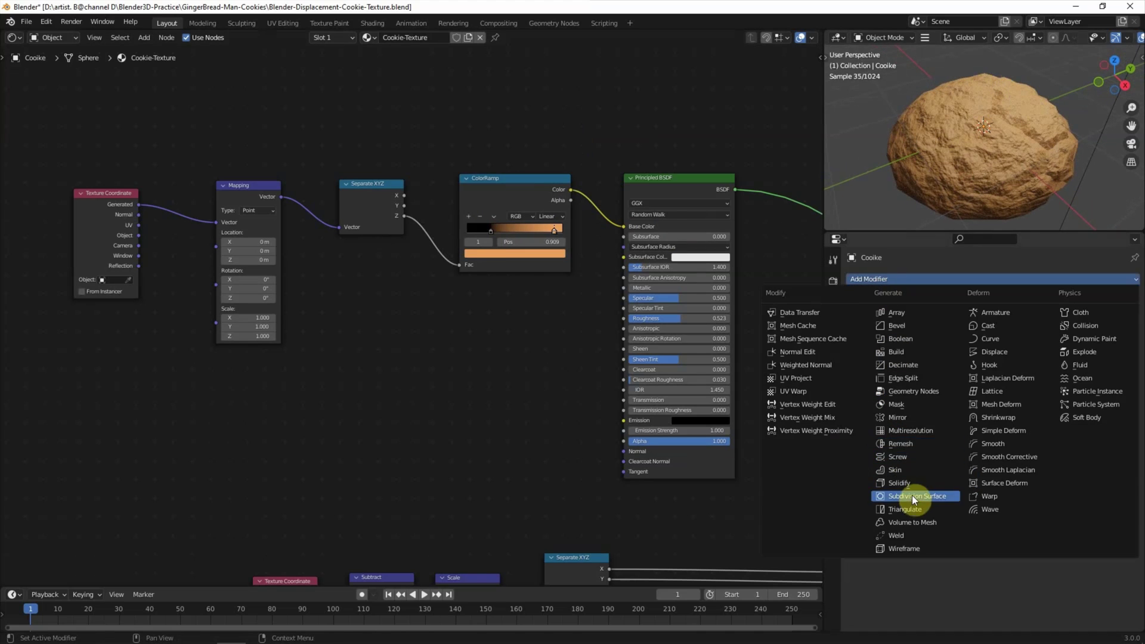
left_click(911, 496)
left_click(1119, 332)
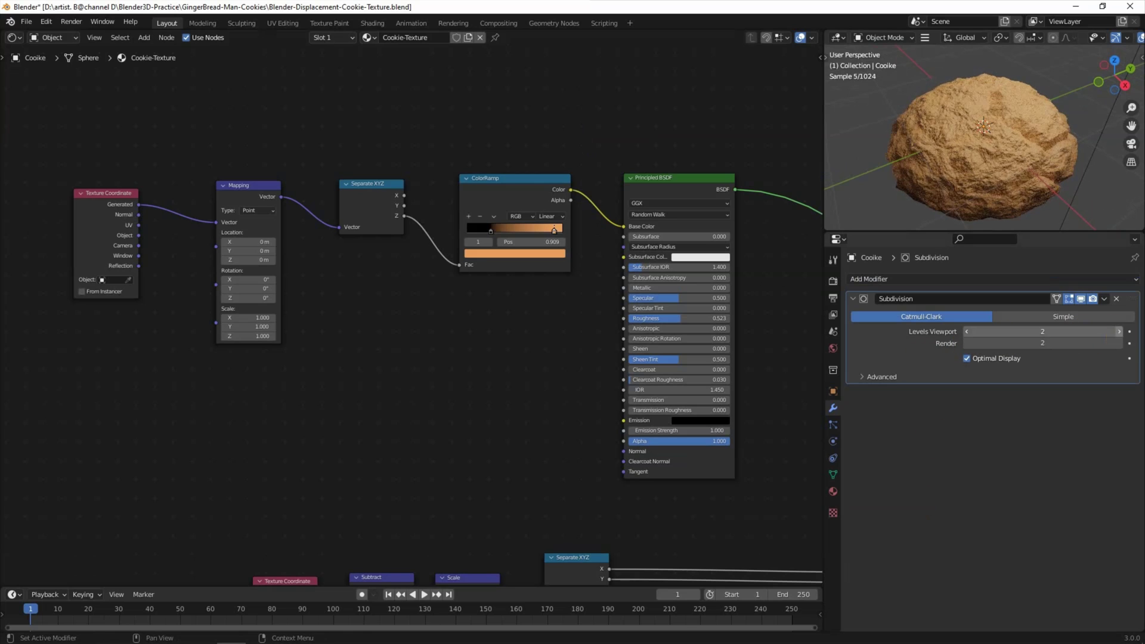
left_click(1118, 343)
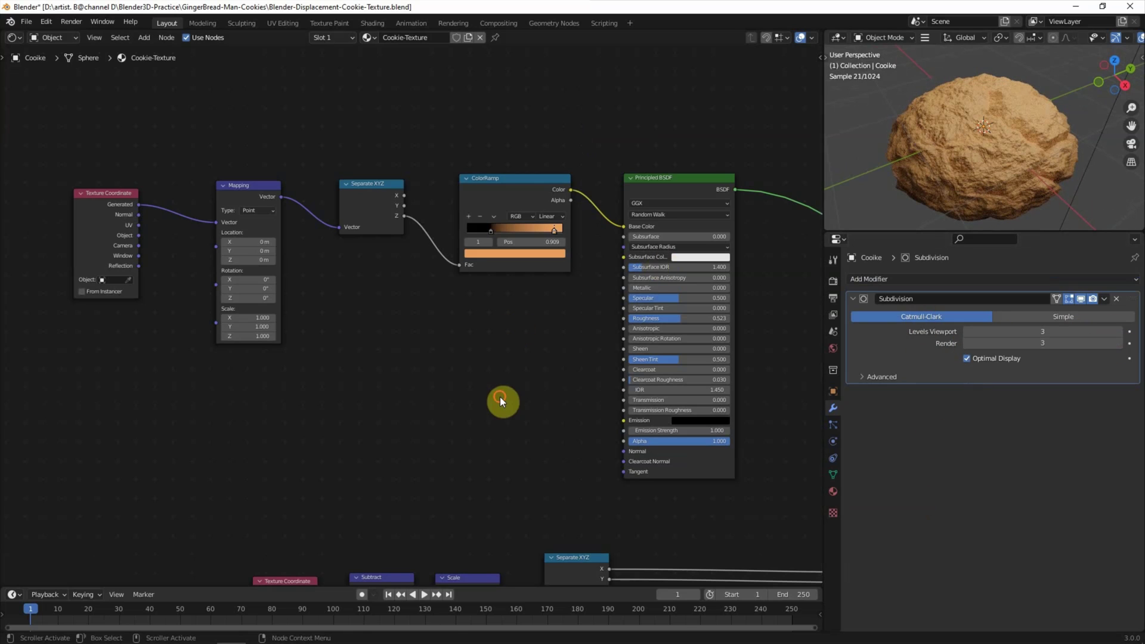
scroll(489, 381, "down", 4)
scroll(465, 310, "down", 1)
- Frame the node tree and move the colour nodes beside the Principled BSDF
key("Home")
left_click_drag(314, 210, 477, 313)
left_click_drag(396, 153, 577, 179)
scroll(491, 302, "up", 1)
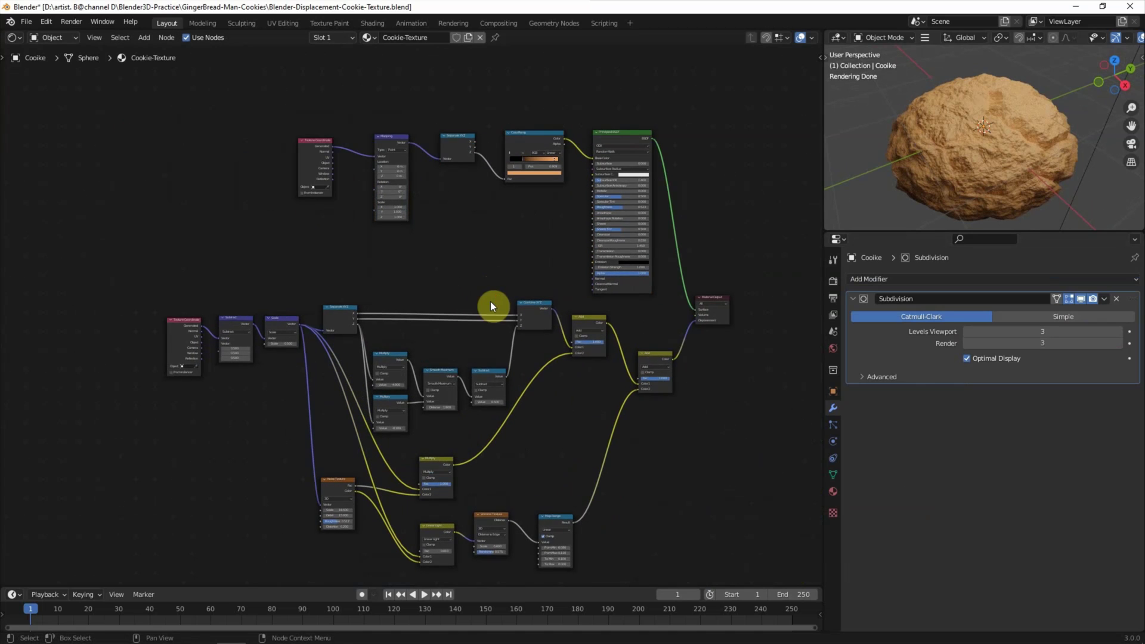
key("Home")
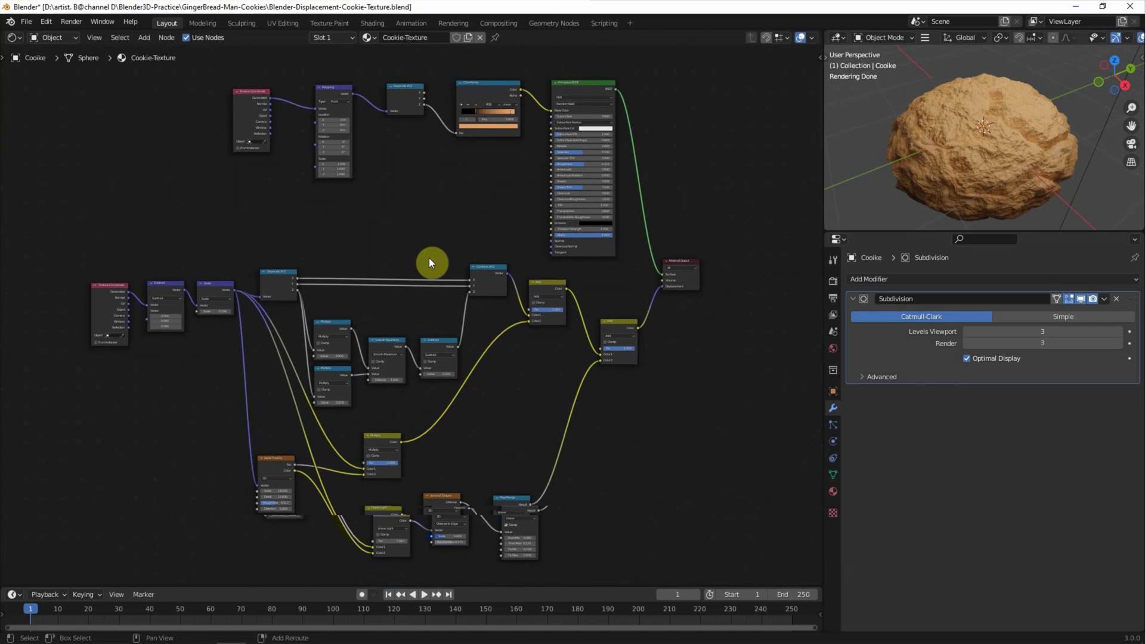
- Raise the displacement nodes, nudge the Noise Texture, and enlarge the 3D viewport
left_click_drag(494, 231, 325, 370)
left_click(281, 273, "shift")
key("g")
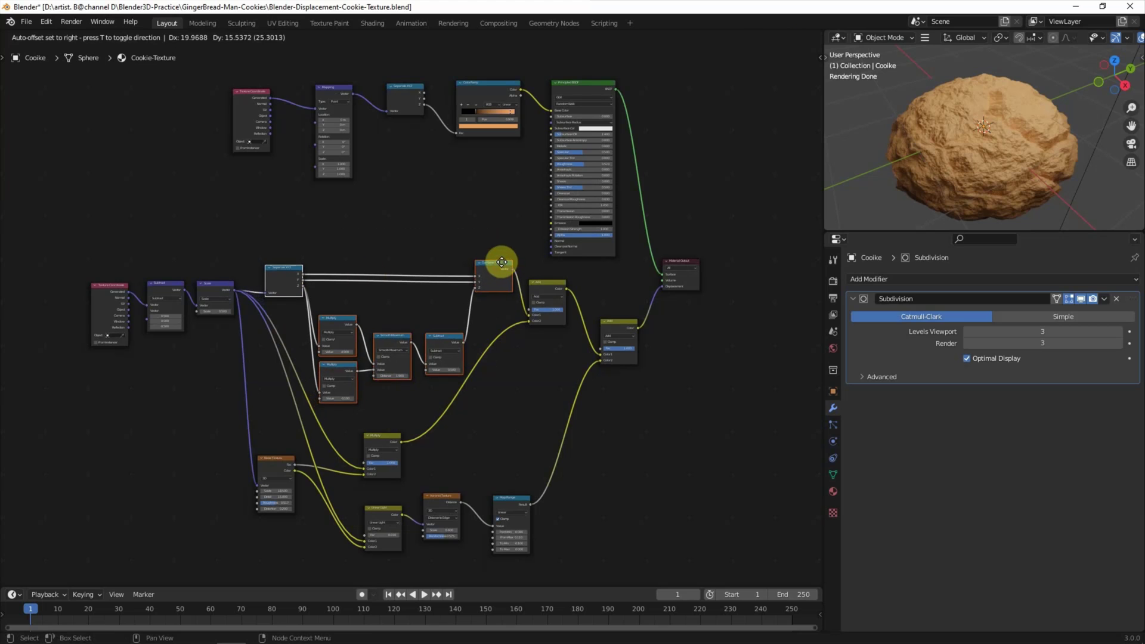
left_click(498, 251)
left_click_drag(280, 457, 274, 463)
left_click_drag(877, 232, 877, 334)
left_click_drag(826, 298, 637, 304)
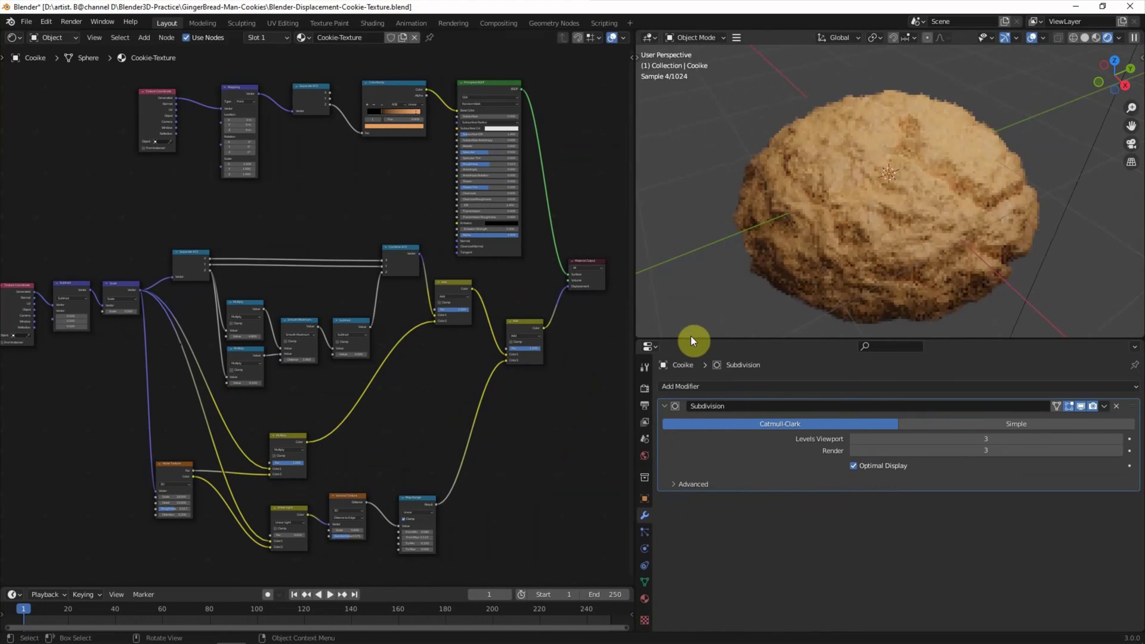
- Add a large scaled-up plane and move it below the cookie as a floor
left_click_drag(690, 340, 691, 354)
left_click(14, 37)
left_click(53, 70)
left_click(158, 37)
left_click(269, 56)
key("s")
left_click(621, 111)
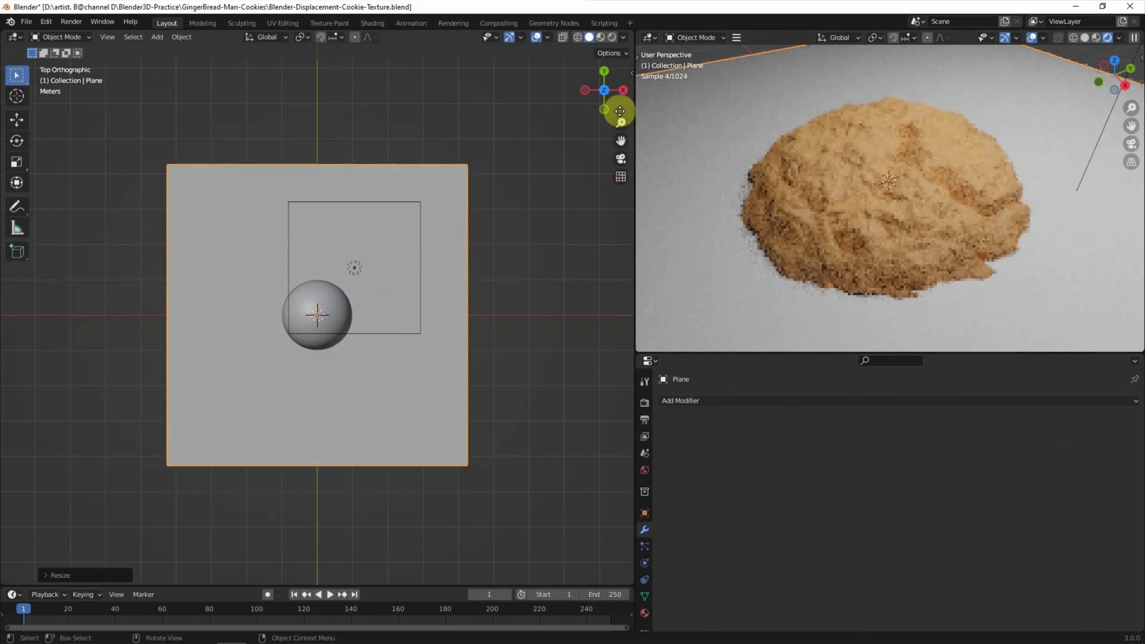
key("KP_1")
key("g")
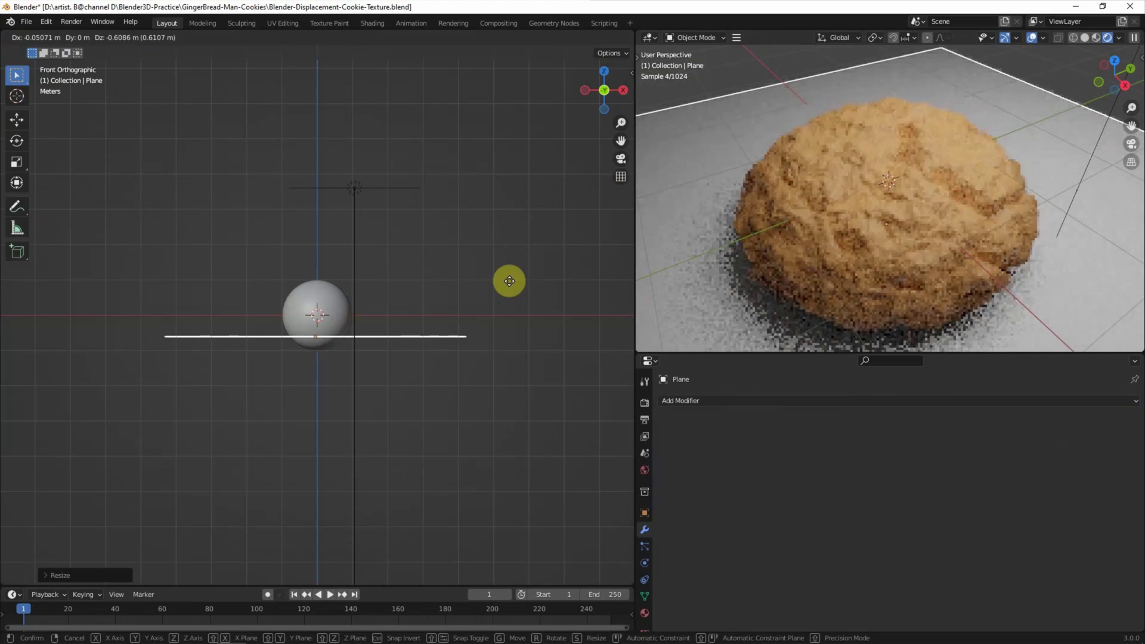
left_click(373, 263)
middle_click_drag(928, 241, 940, 220)
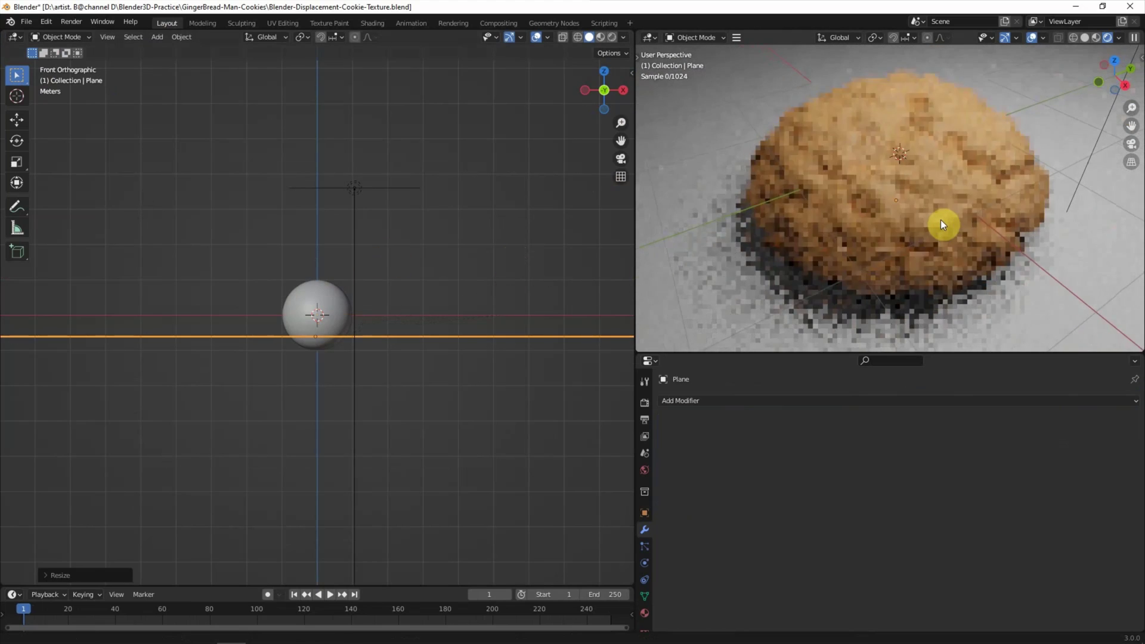
- Give the plane a new material with Metallic 0.827 and a pale blue base colour
left_click(645, 613)
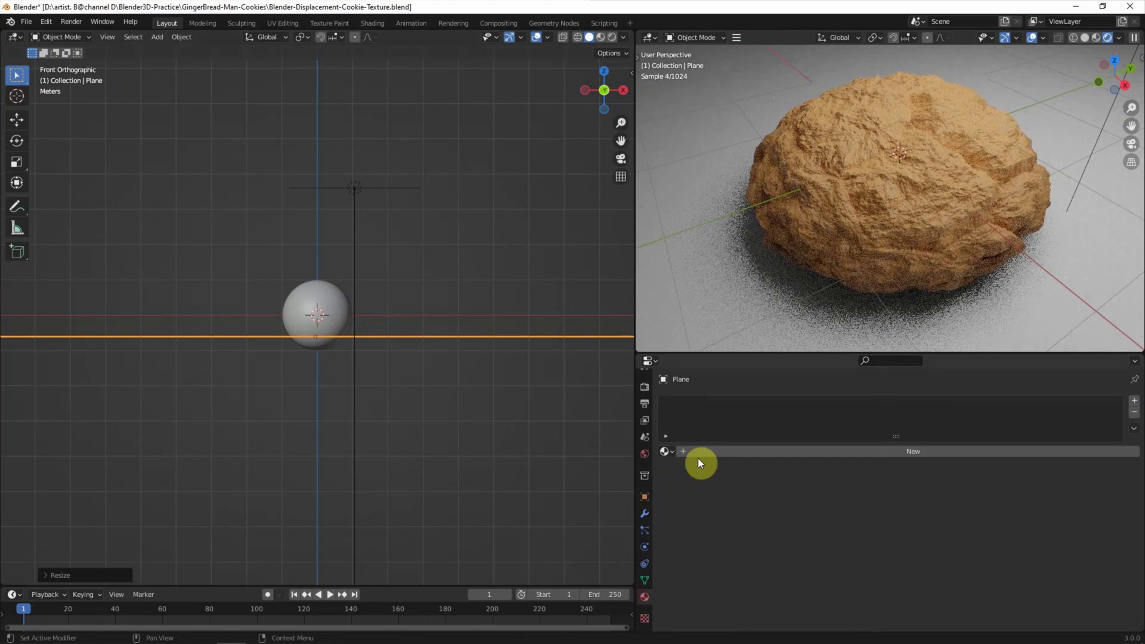
left_click(699, 457)
scroll(817, 531, "down", 3)
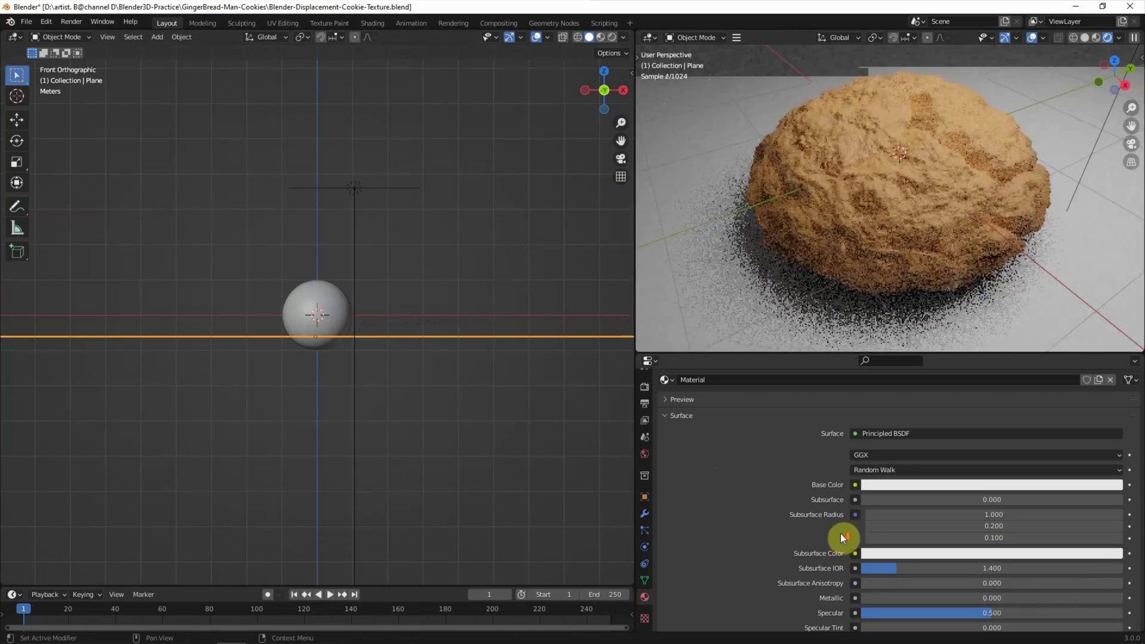
left_click_drag(1065, 597, 1077, 598)
left_click(891, 484)
left_click(1061, 349)
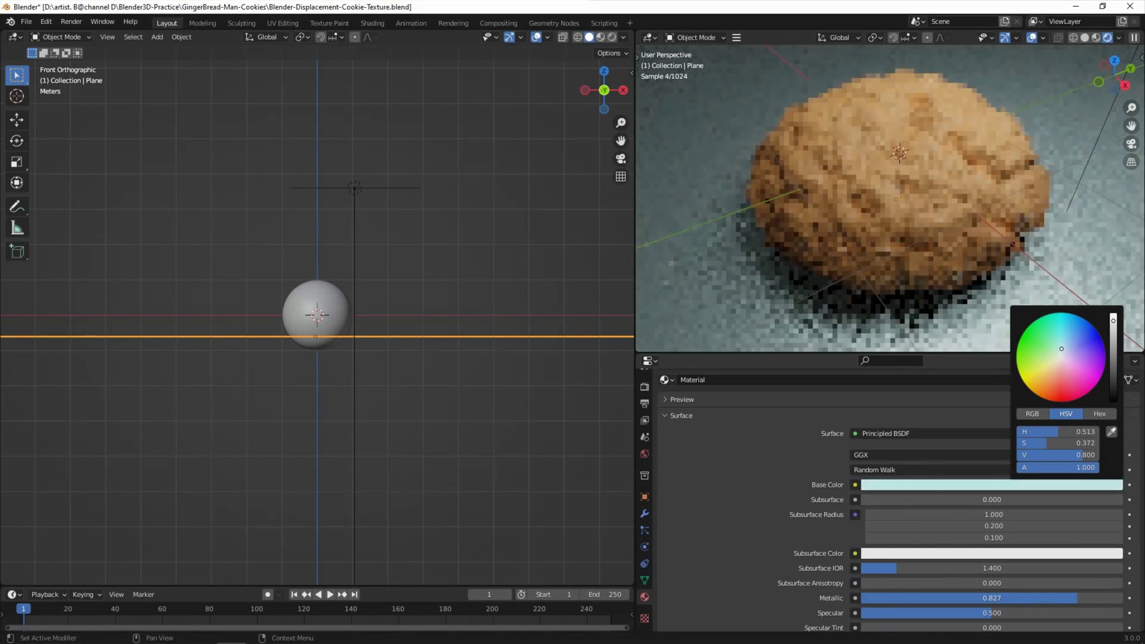
left_click(1057, 355)
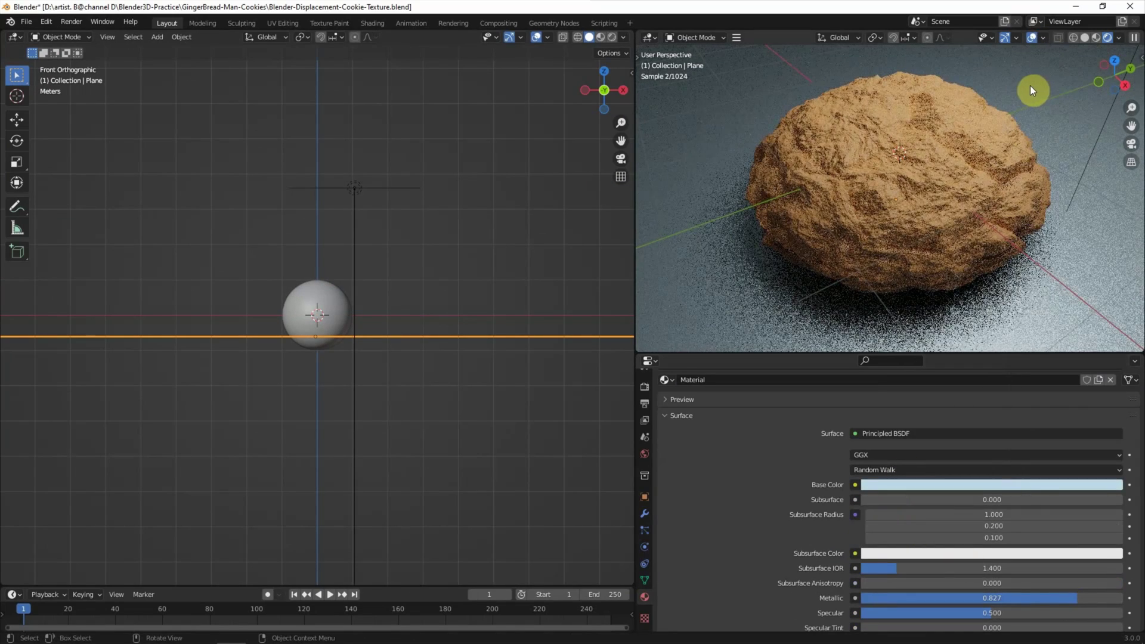
- Hide the grid, axis and motion tracking overlays, raise the plane slightly, and show the Shader Editor
left_click(1042, 39)
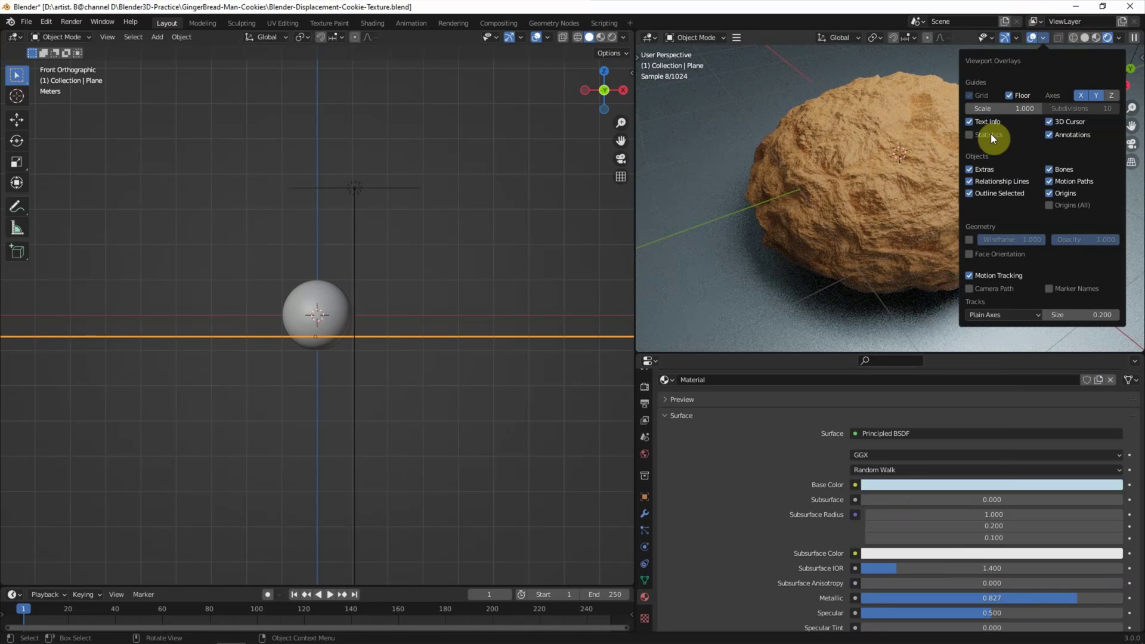
left_click_drag(1097, 94, 1030, 159)
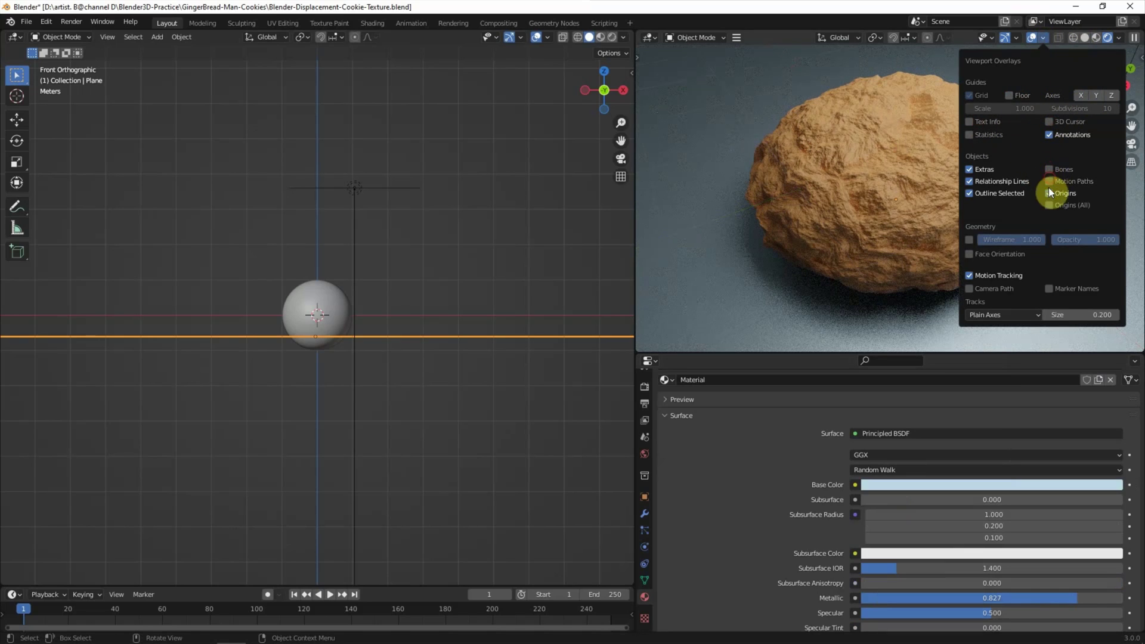
left_click(971, 275)
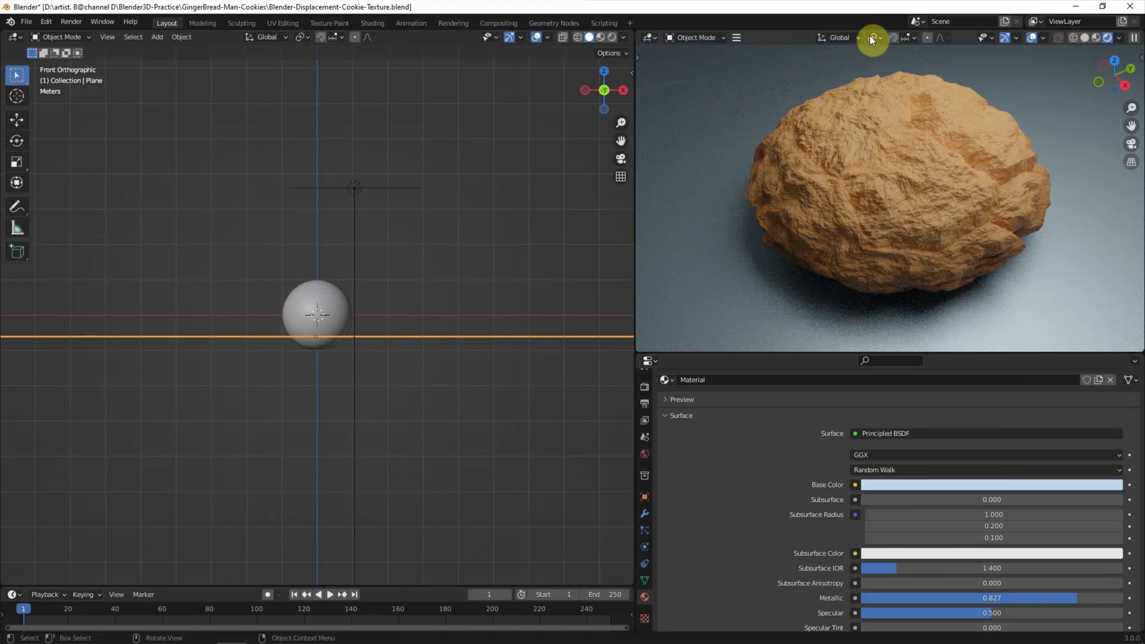
key("g")
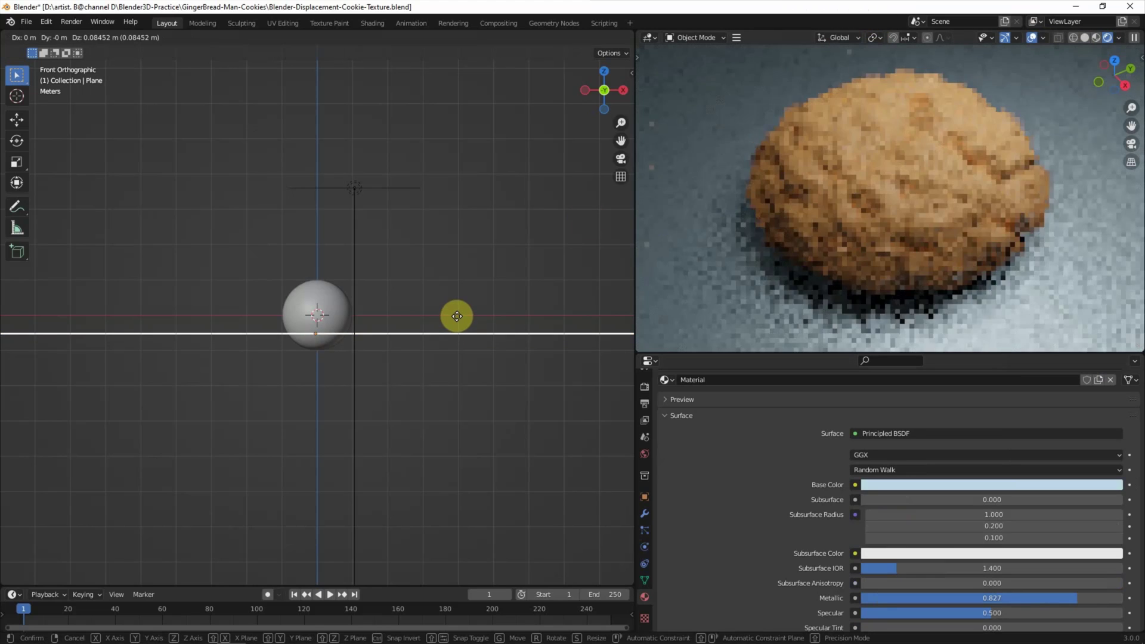
left_click(484, 226)
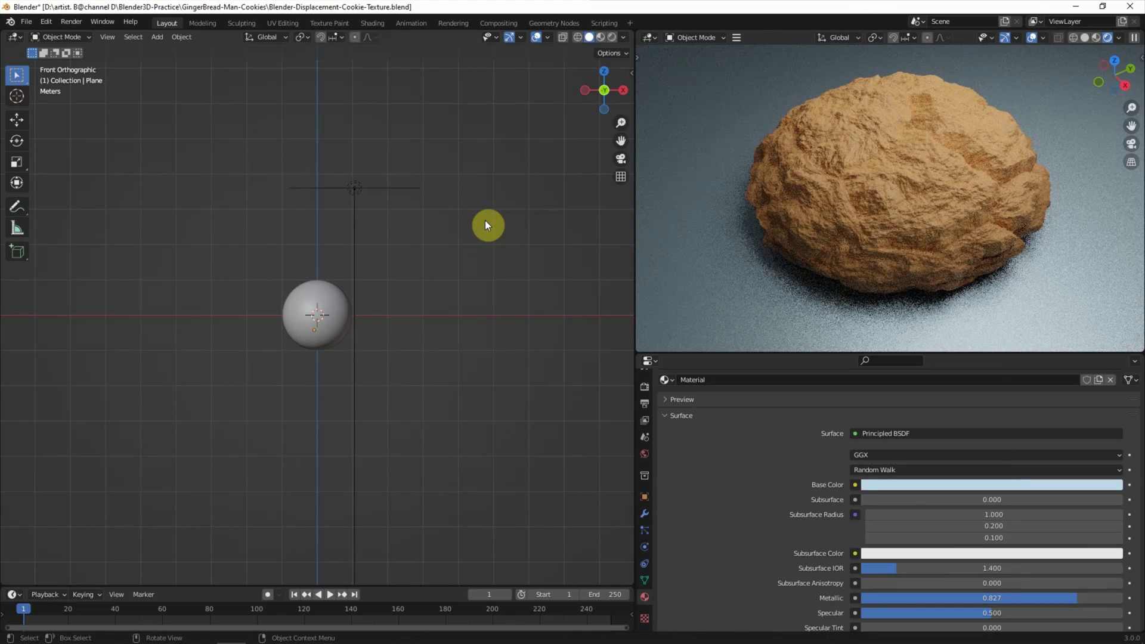
left_click(16, 37)
left_click(66, 151)
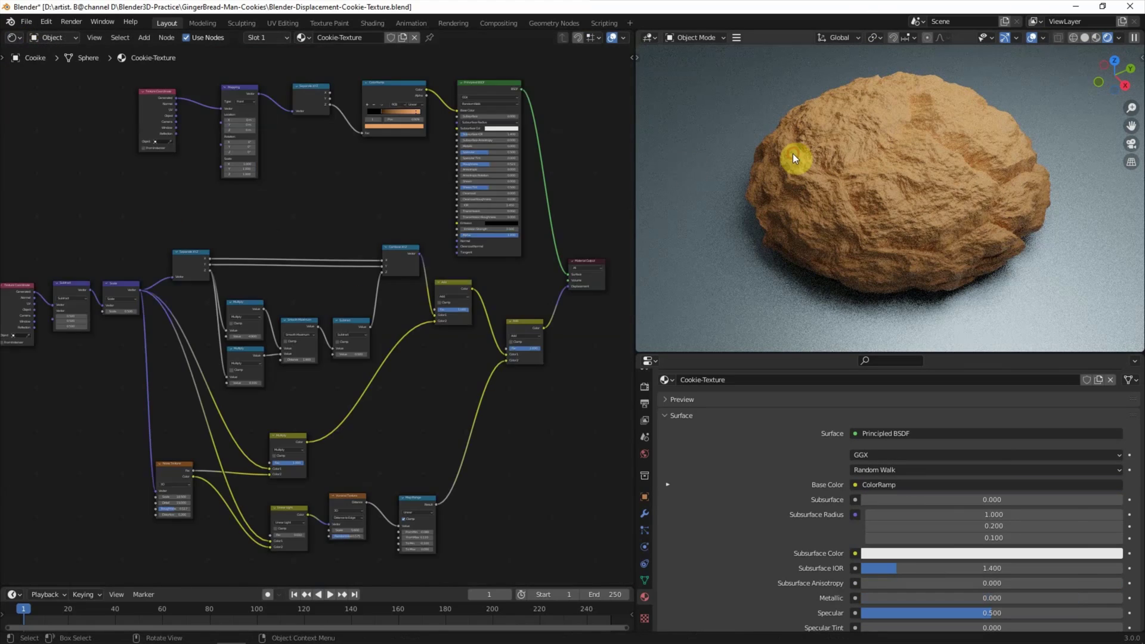
- Raise the Principled BSDF Specular to 0.832
middle_click_drag(480, 229, 485, 235)
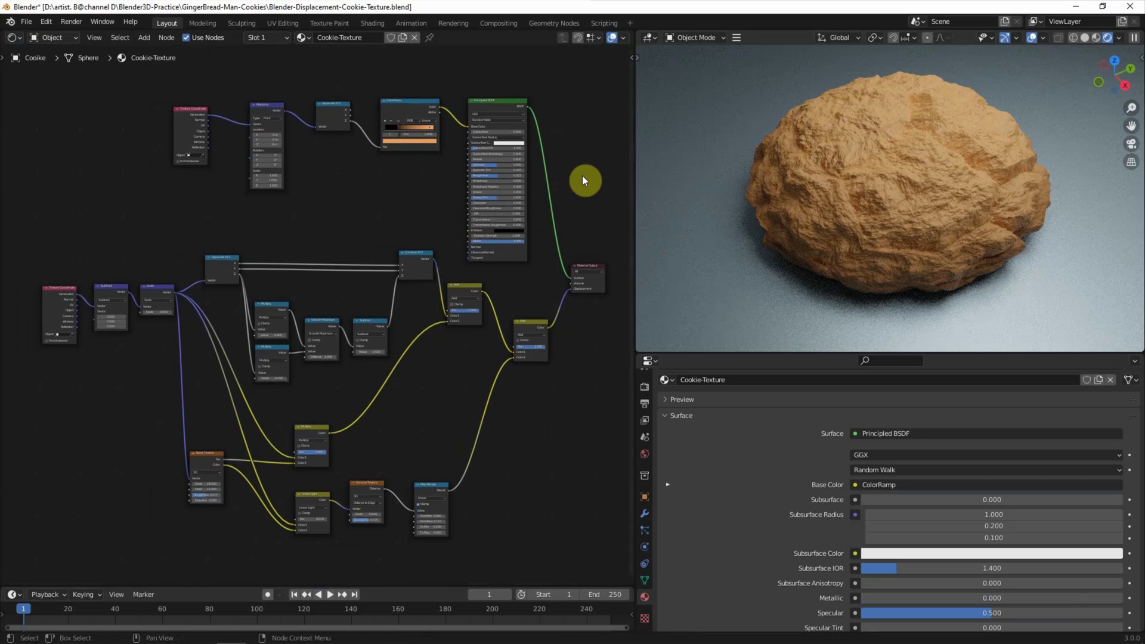
middle_click_drag(582, 176, 513, 289)
scroll(510, 298, "up", 2)
scroll(502, 308, "up", 2)
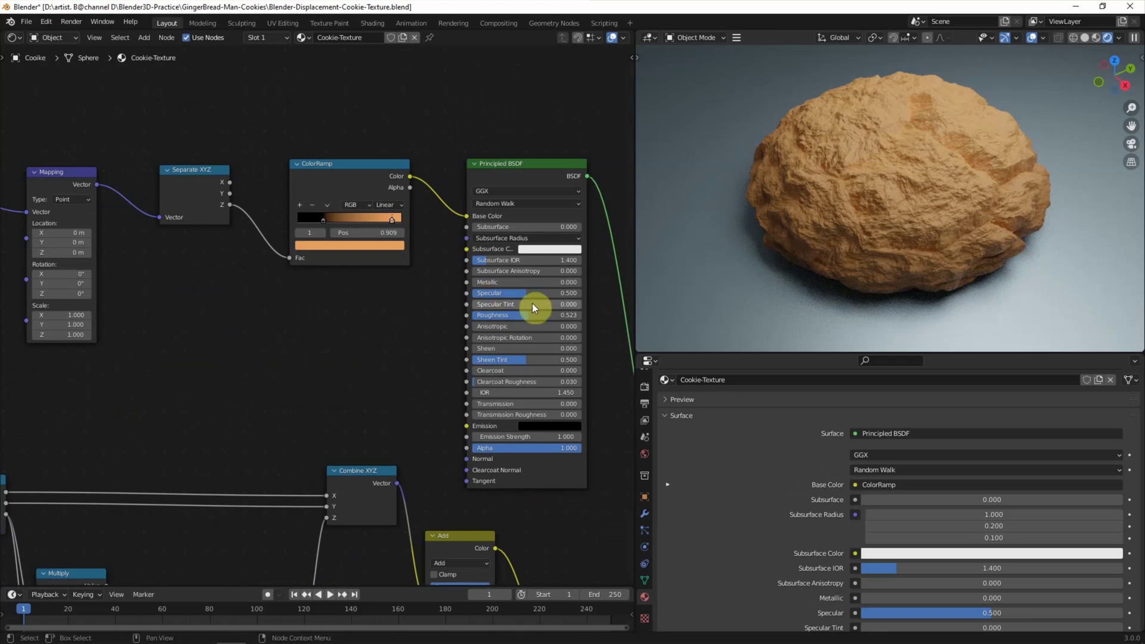
left_click_drag(503, 293, 539, 293)
- Move the ColorRamp's dark stop to 0.355 and colour it dark reddish-brown
left_click(329, 225)
left_click_drag(330, 223, 332, 220)
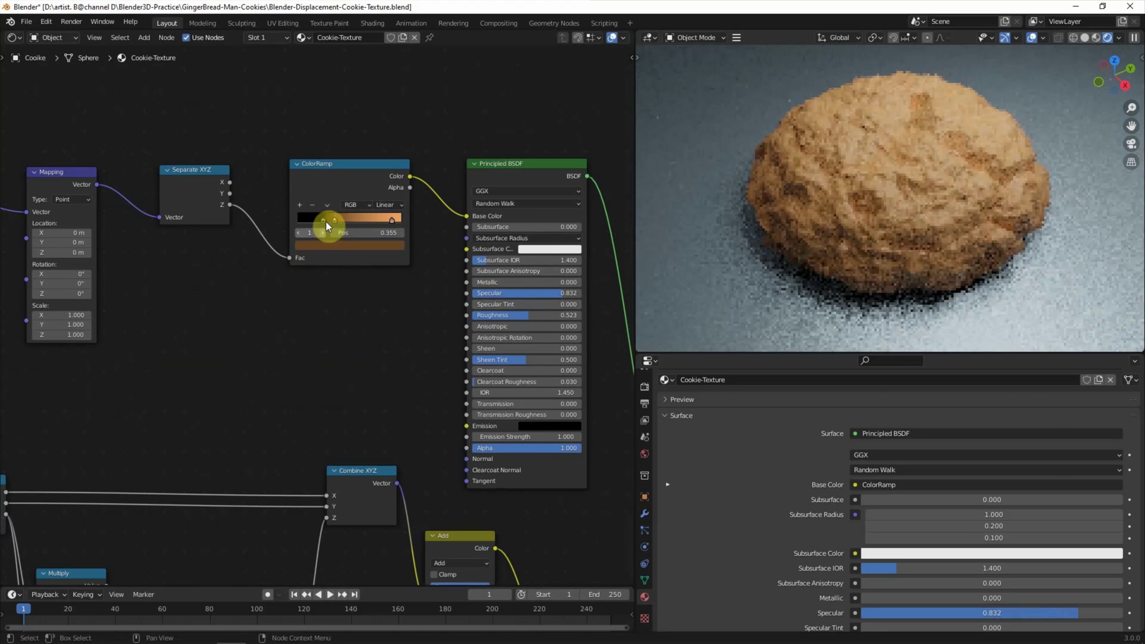
left_click(327, 245)
left_click(331, 160)
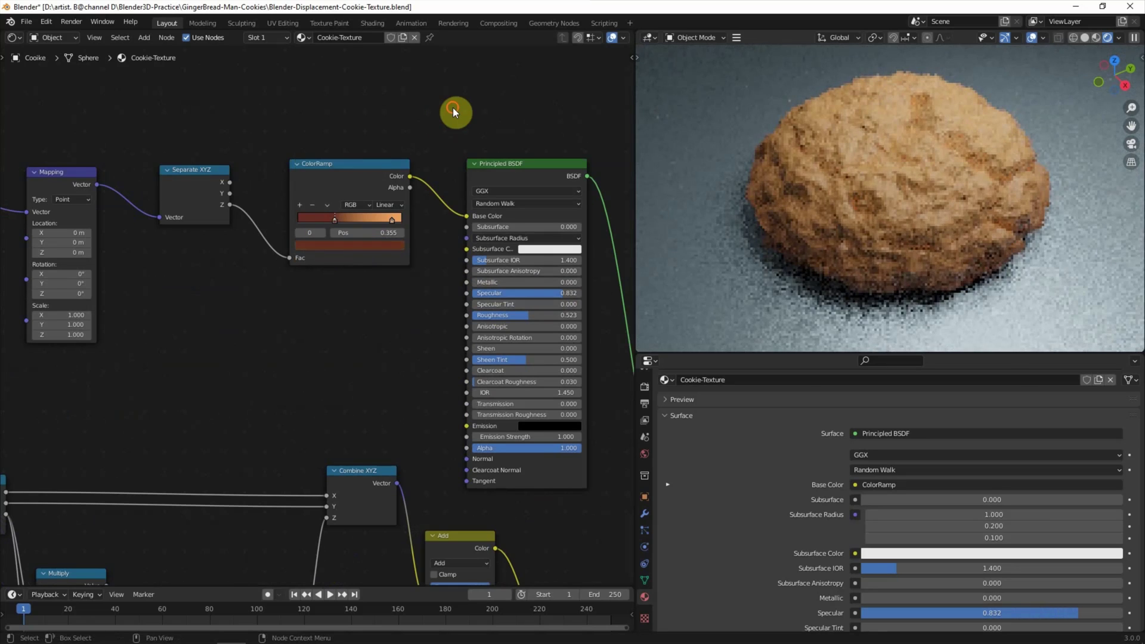
scroll(448, 128, "down", 1)
scroll(357, 224, "down", 2)
scroll(357, 225, "down", 2)
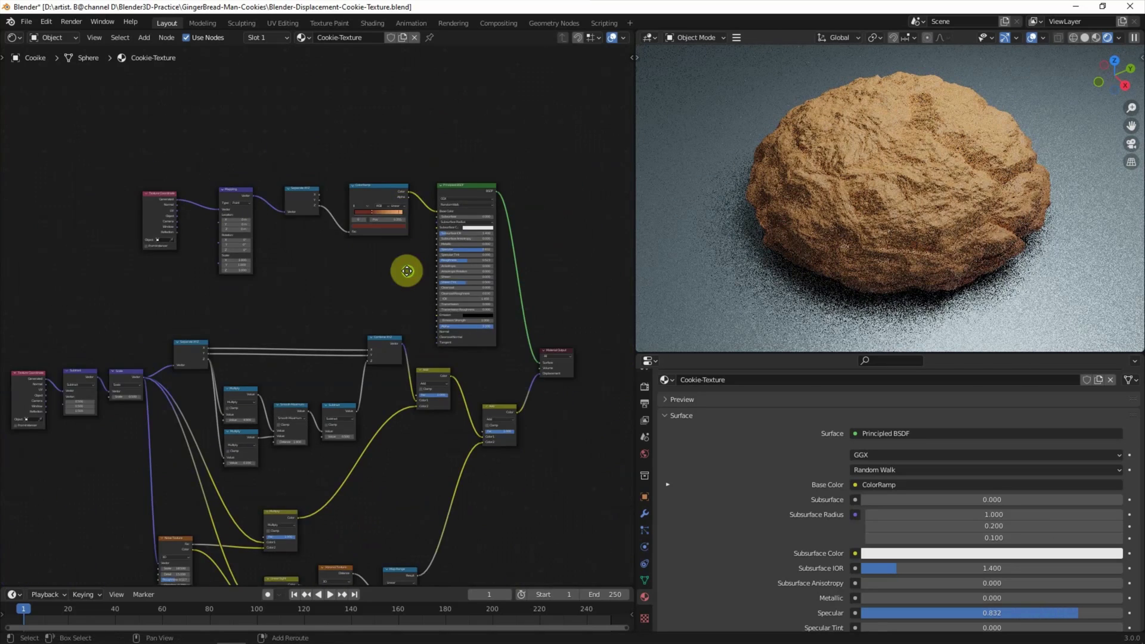
- Set the first Add node's Fac to 0.492 and the second's to 0.792
middle_click_drag(409, 268, 414, 187)
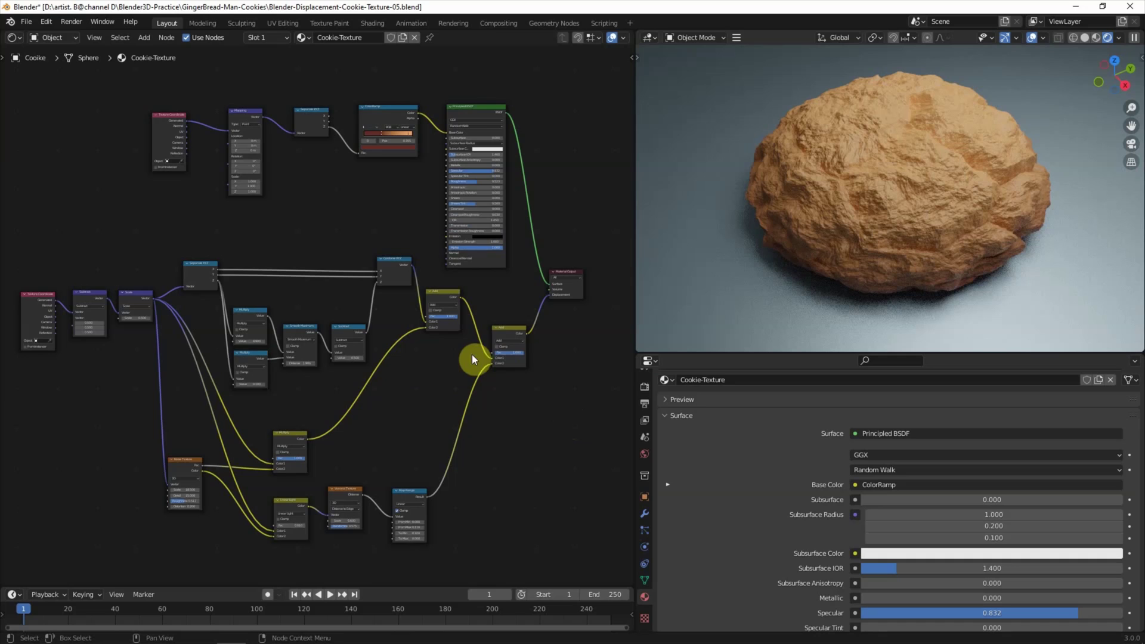
scroll(418, 358, "up", 1)
scroll(417, 369, "up", 2)
scroll(388, 373, "up", 2)
scroll(393, 364, "up", 1)
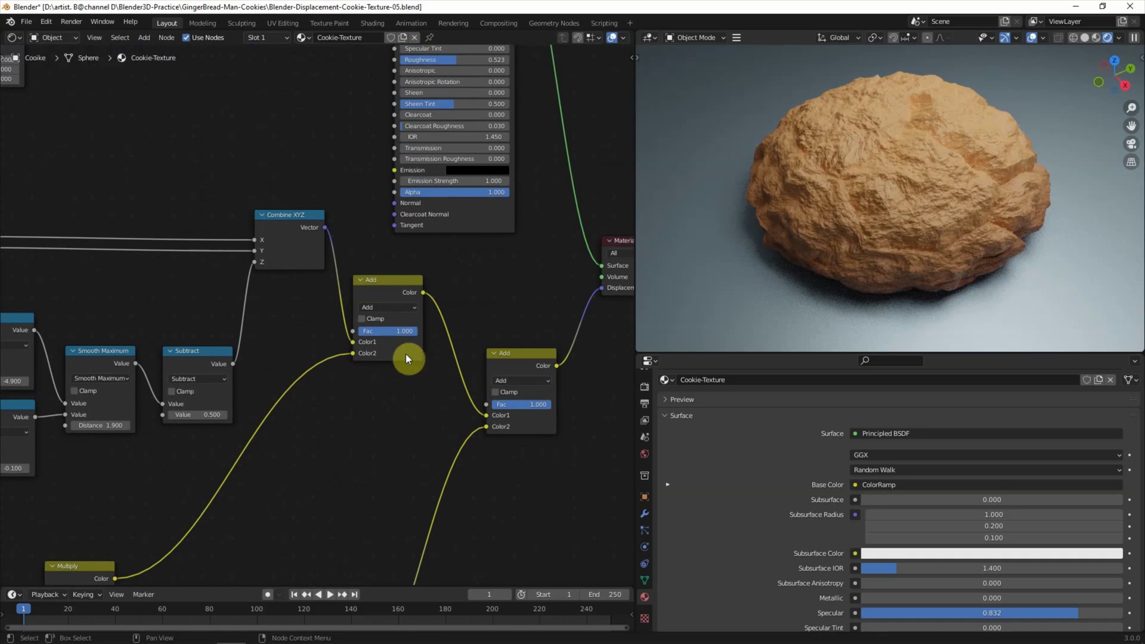
left_click_drag(405, 331, 361, 330)
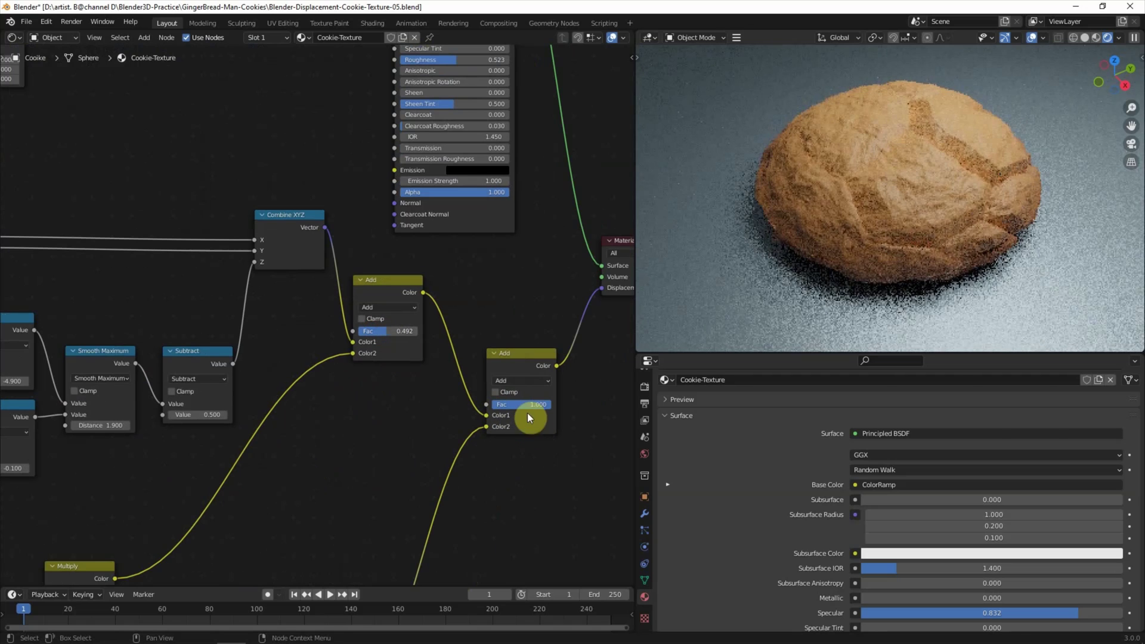
mouse_move(541, 406)
left_mouse_down()
mouse_move(499, 407)
mouse_move(513, 405)
left_mouse_up()
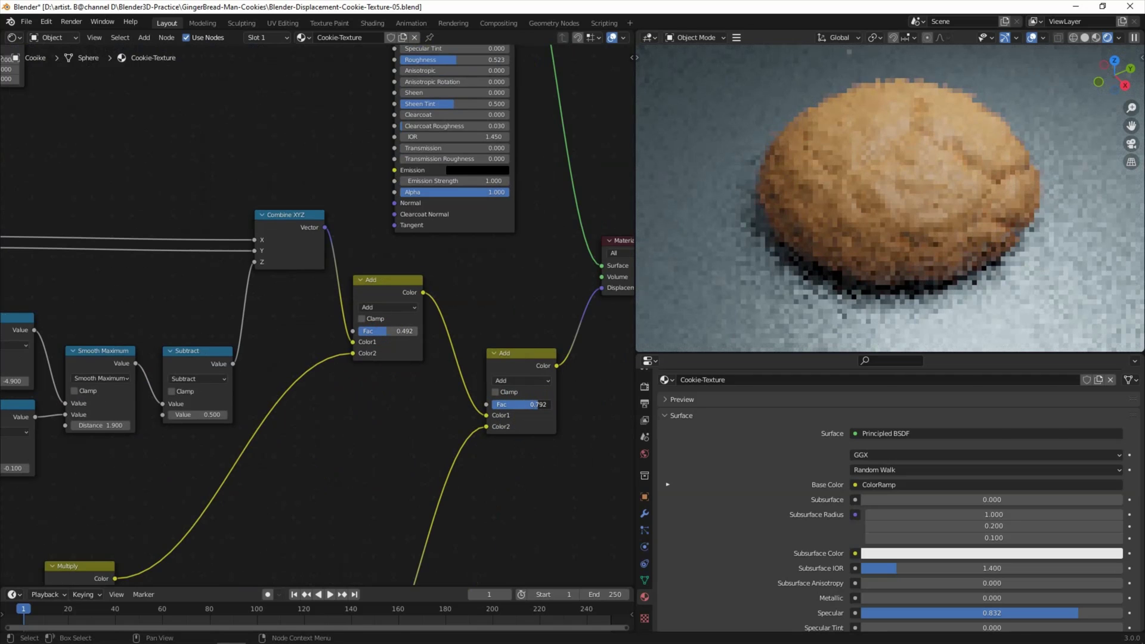
- Set the Map Range To Min value to -0.050
middle_click_drag(524, 269, 512, 427)
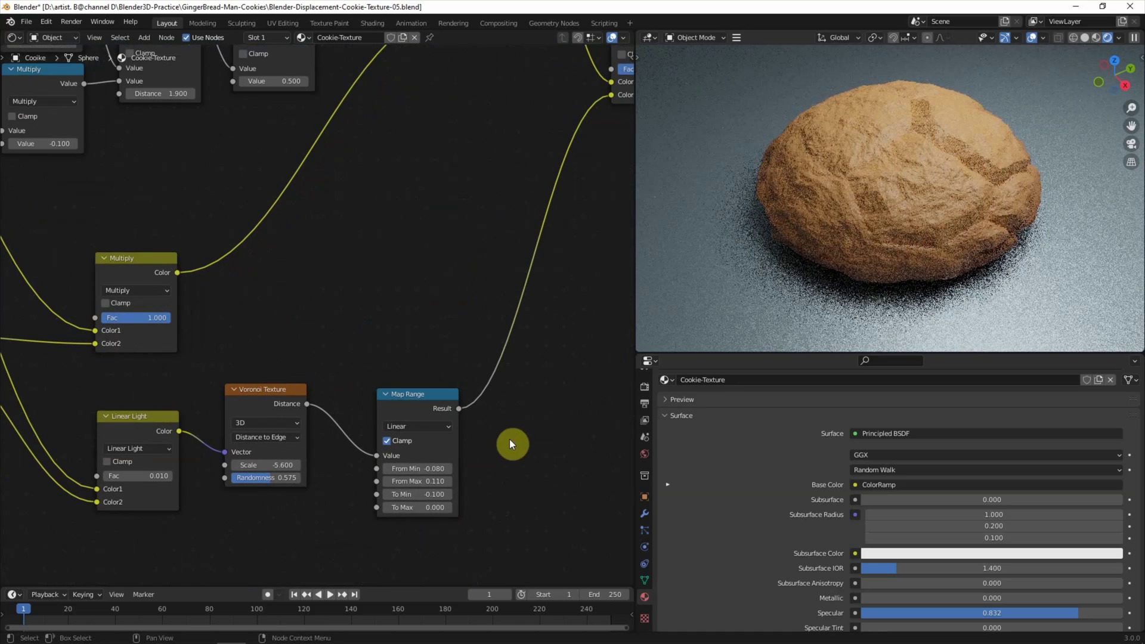
left_click(446, 494)
key("BackSpace")
type("-0.05")
key("Return")
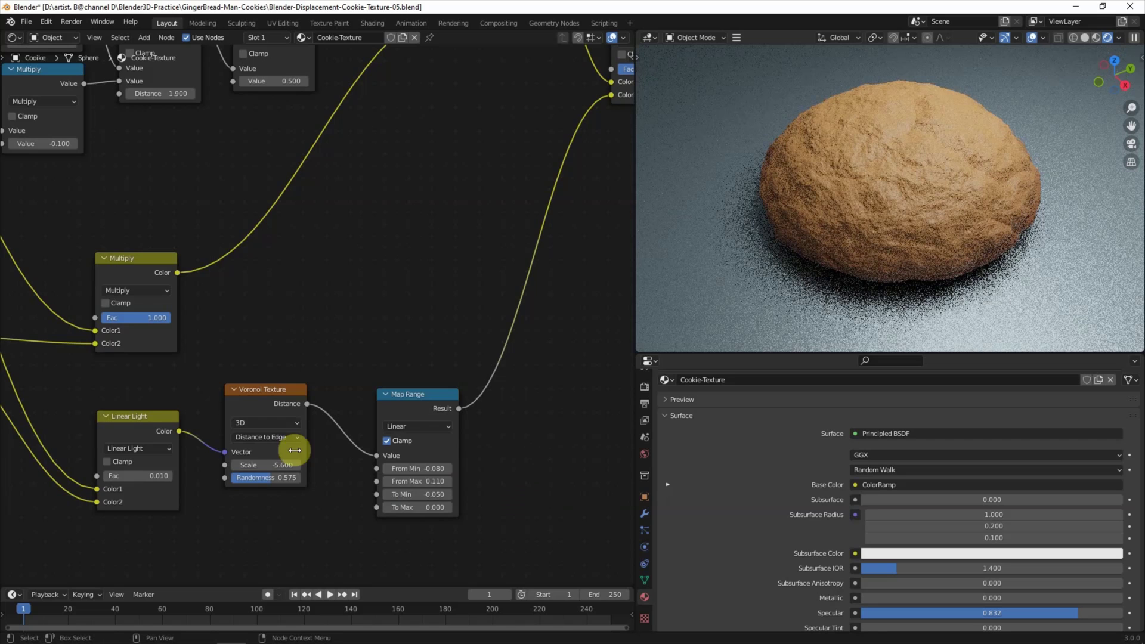
- Lower the Noise Texture Roughness to 0.442 and recentre the node tree
middle_click_drag(268, 531, 504, 499)
left_click_drag(121, 392, 107, 392)
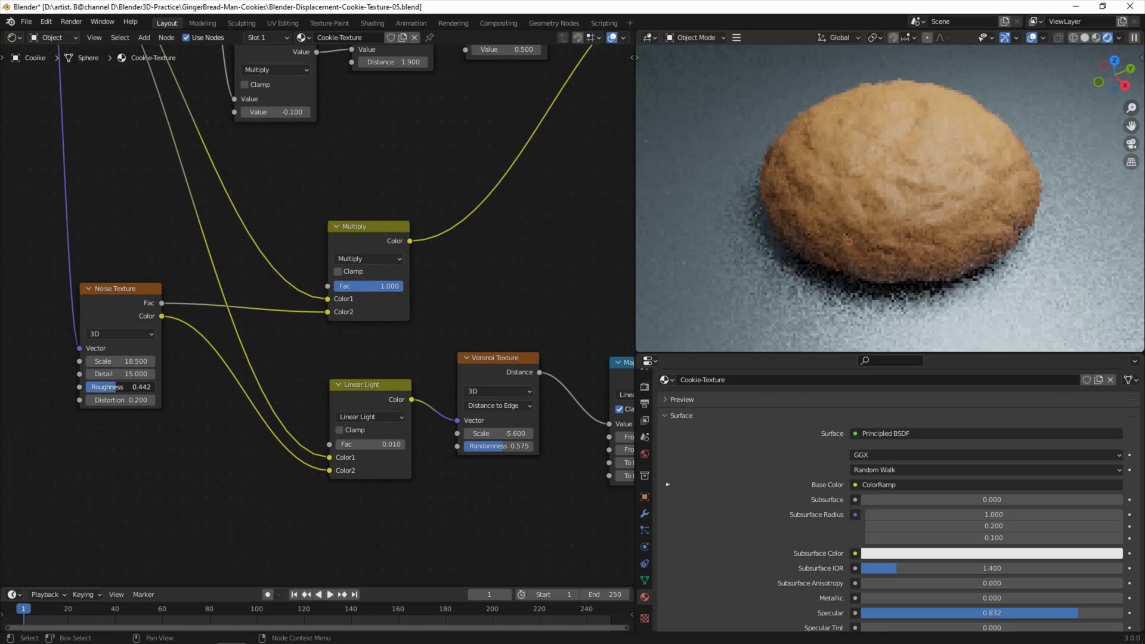
scroll(217, 451, "down", 2)
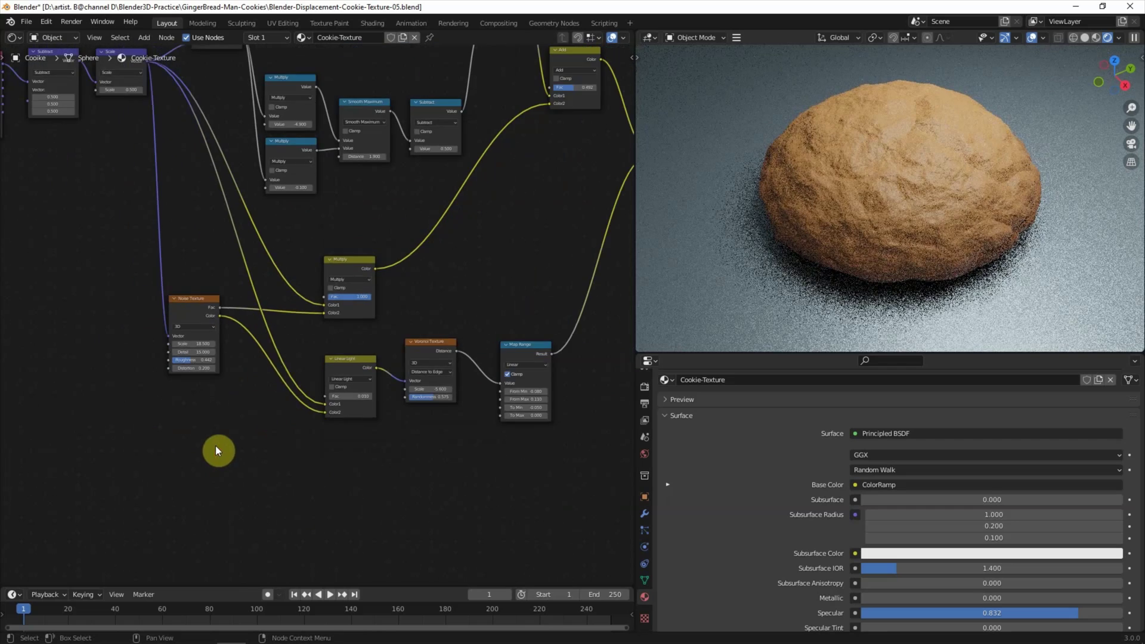
scroll(396, 340, "down", 2)
scroll(410, 332, "down", 2)
scroll(414, 325, "down", 1)
middle_click_drag(414, 325, 422, 363)
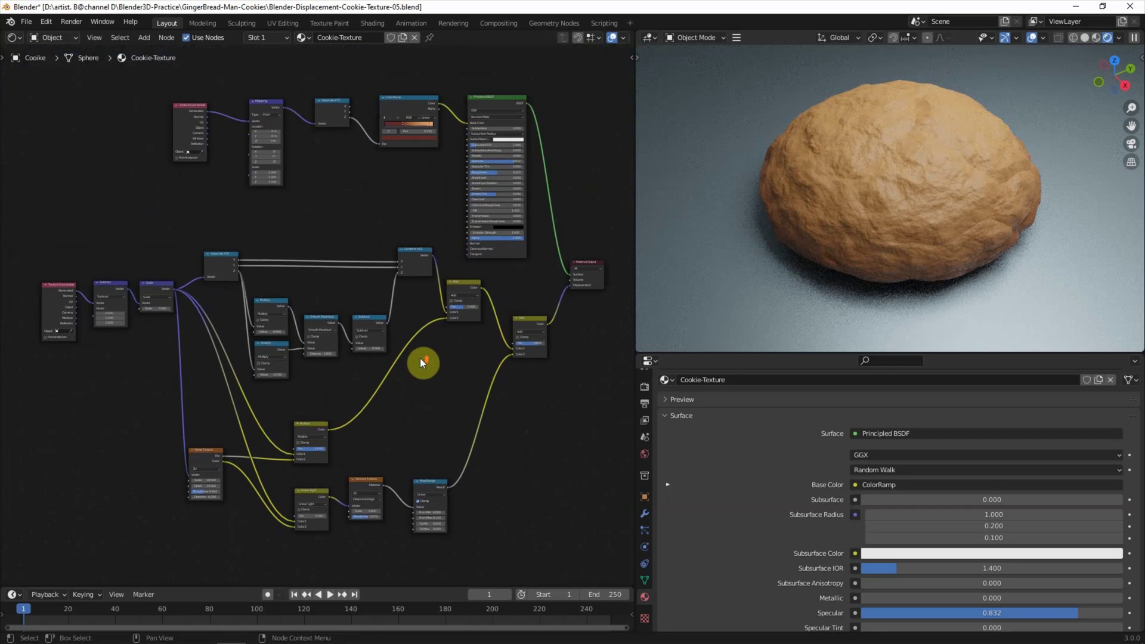